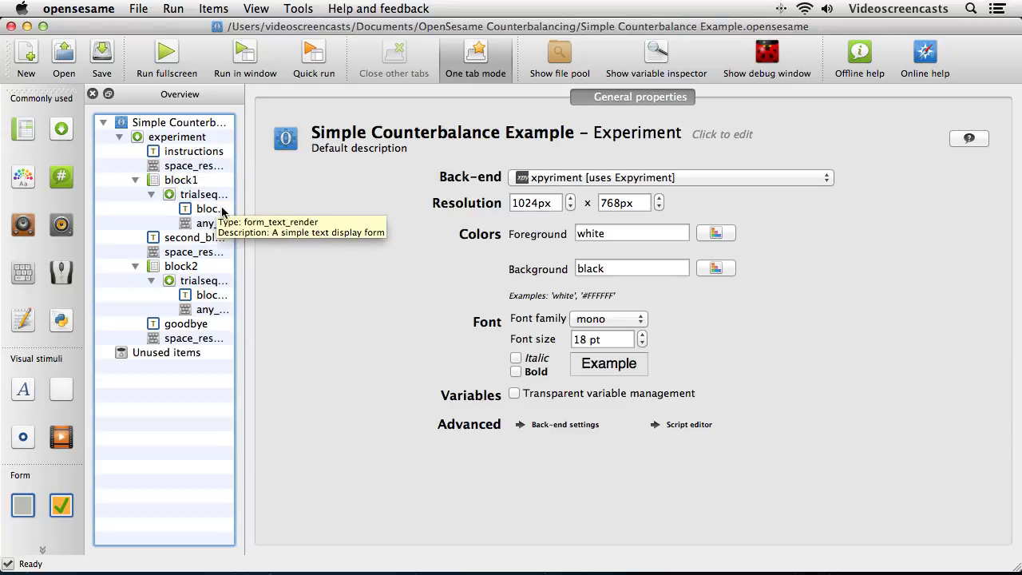
Review the block1 and block2 loops, the second-block instructions, the goodbye text and the space_response settings
{"action": "left_click", "coordinate": [192, 179]}
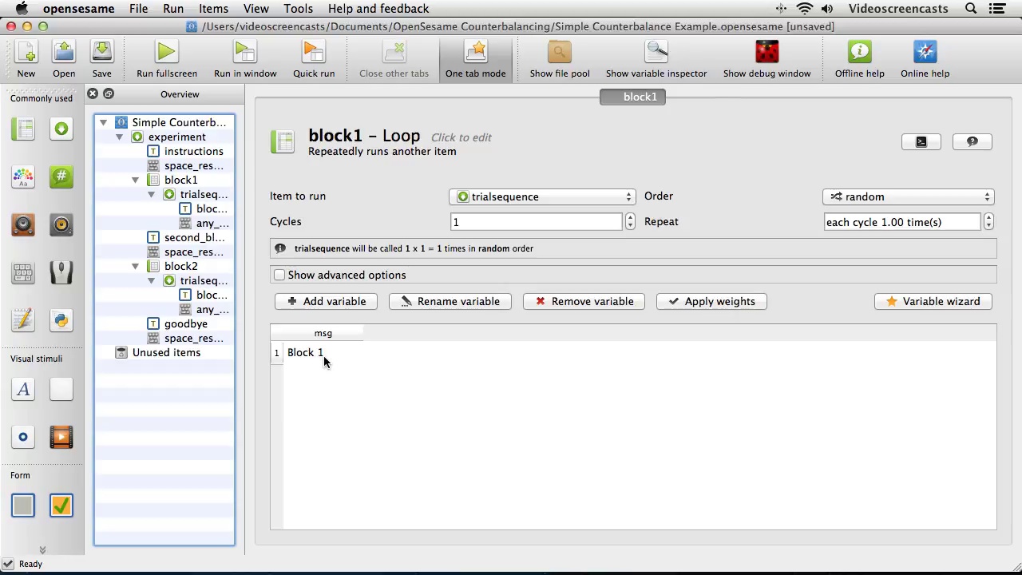
{"action": "left_click", "coordinate": [189, 237]}
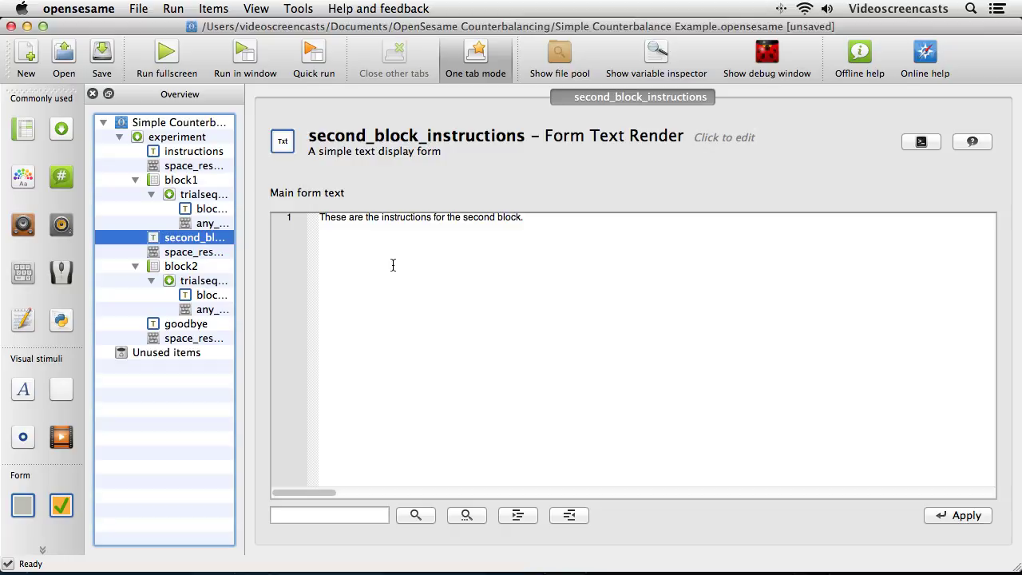
{"action": "left_click", "coordinate": [191, 252]}
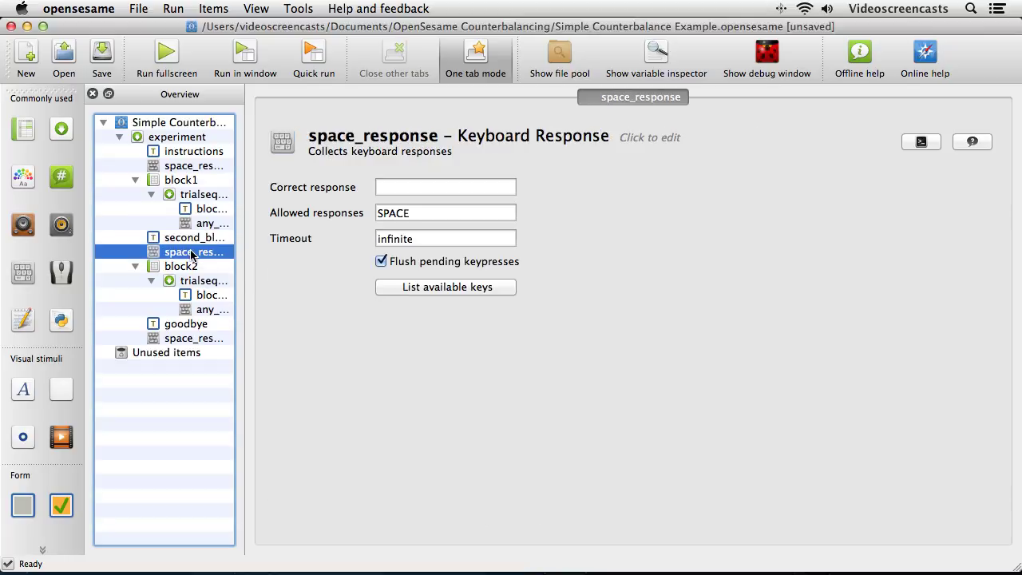
{"action": "left_click", "coordinate": [182, 267]}
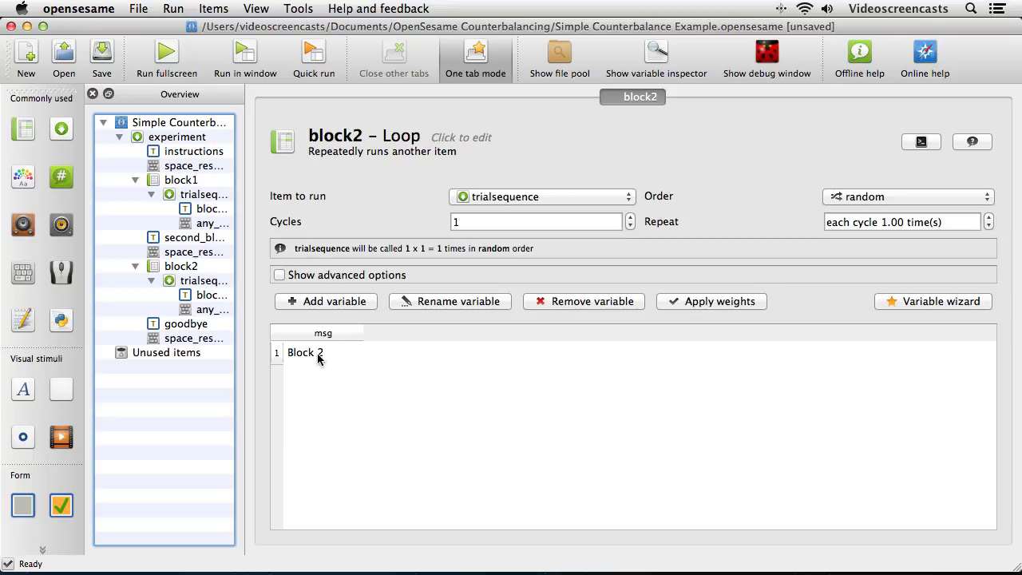
{"action": "left_click", "coordinate": [188, 324]}
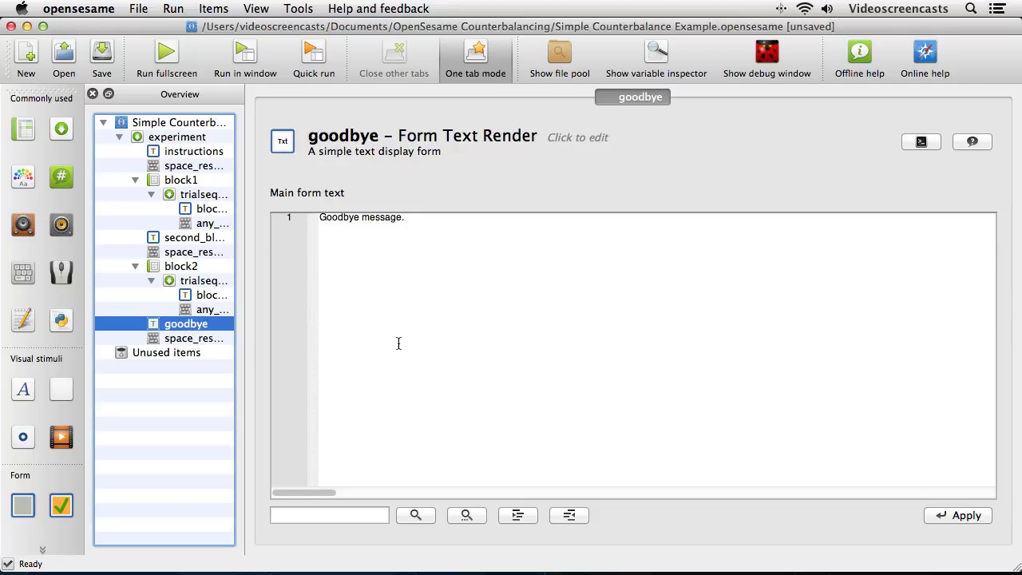
{"action": "left_click", "coordinate": [201, 342]}
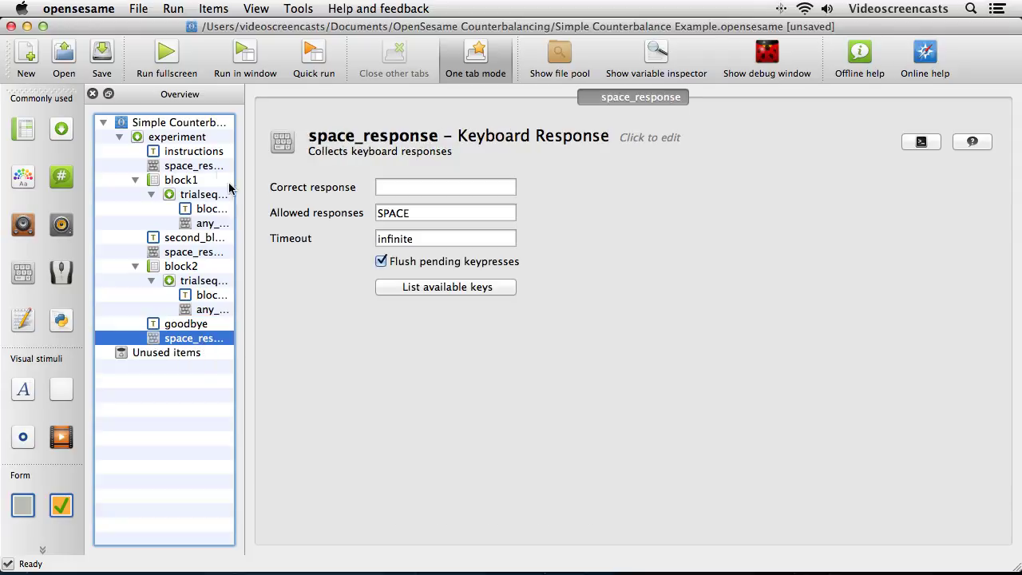
Run the experiment in a window as subject 1, saving the logfile as subject-1 over the existing file
{"action": "left_click", "coordinate": [245, 52]}
{"action": "type", "text": "1"}
{"action": "left_click", "coordinate": [563, 320]}
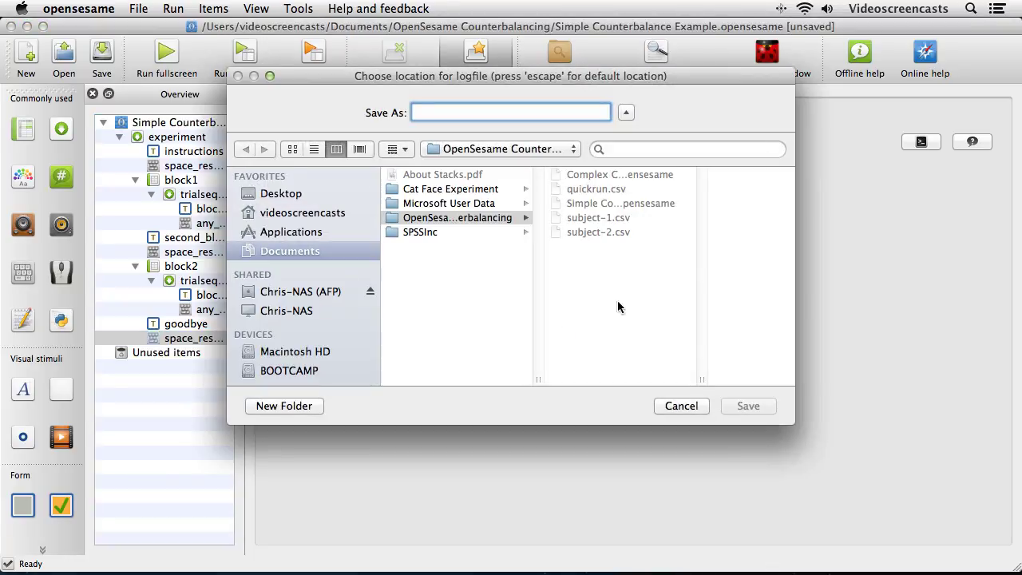
{"action": "left_click", "coordinate": [595, 218]}
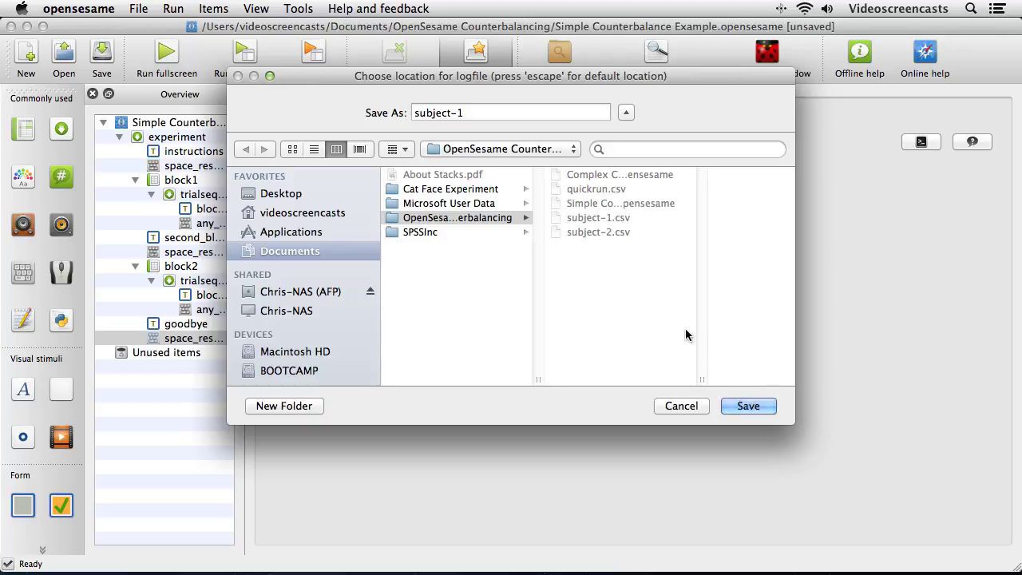
{"action": "key", "text": "Return"}
{"action": "left_click", "coordinate": [607, 179]}
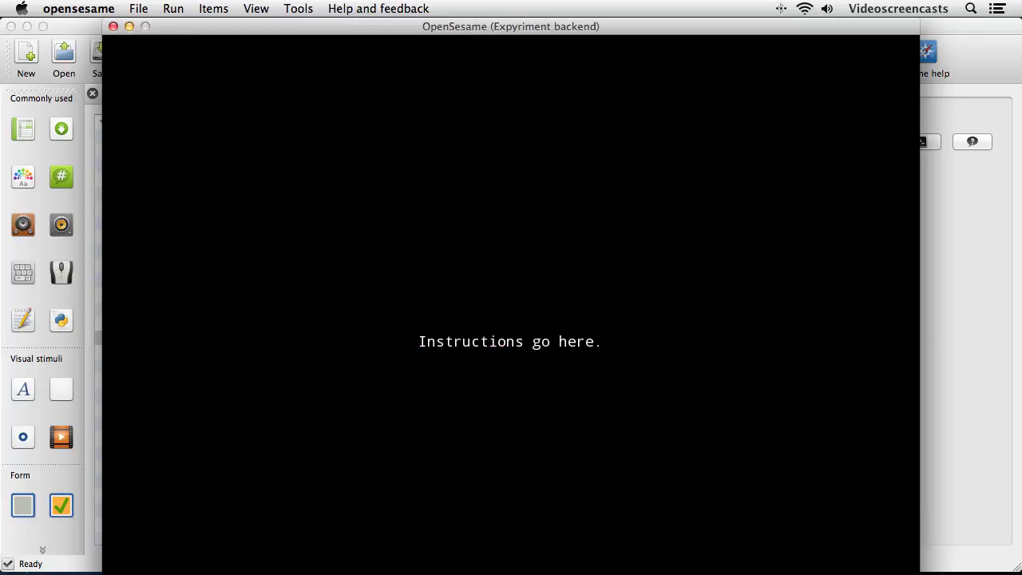
Advance through every screen of the test run to its end, and decline copying the logfile to the file pool
{"action": "key", "text": "space"}
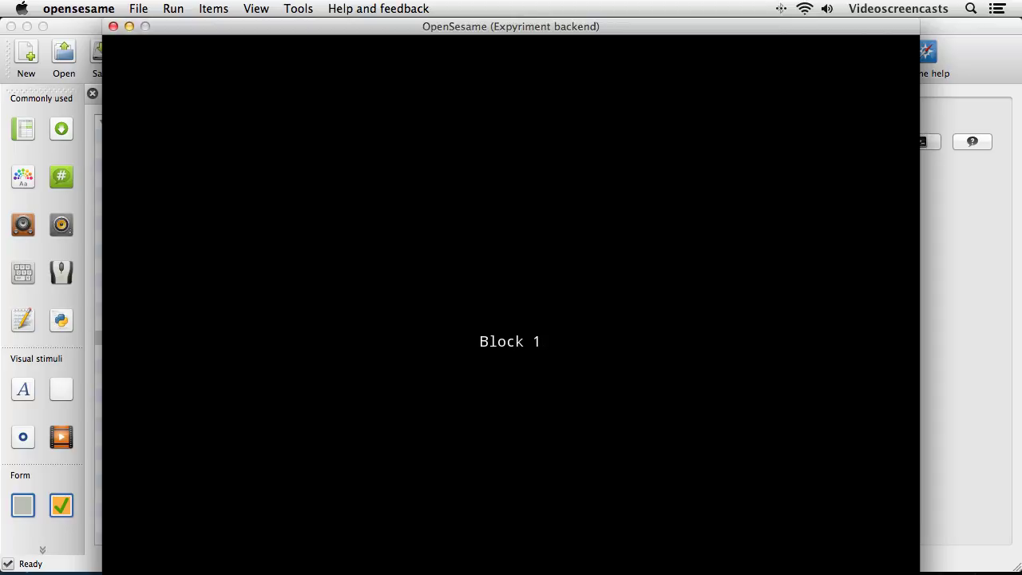
{"action": "key", "text": "space"}
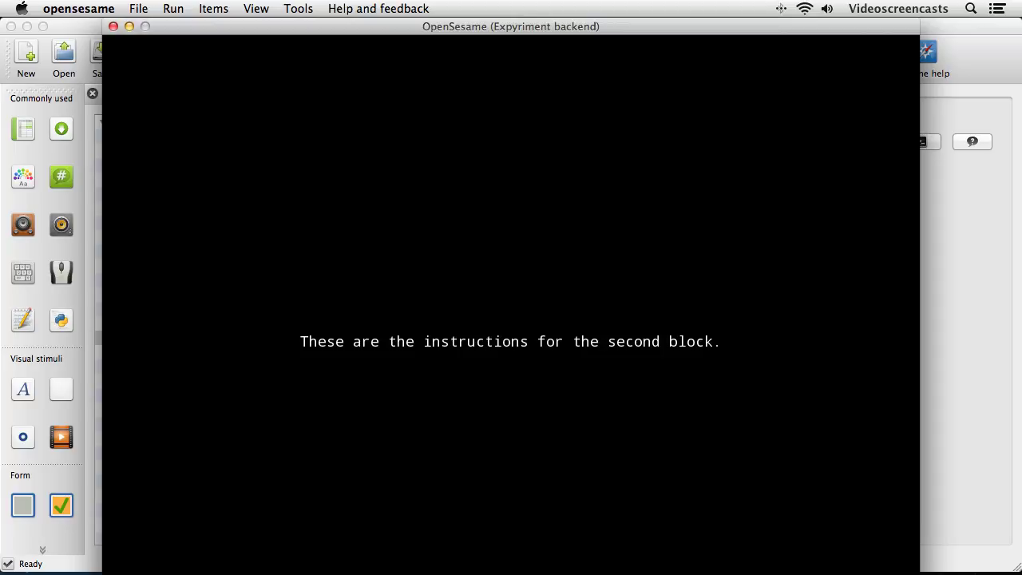
{"action": "key", "text": "space"}
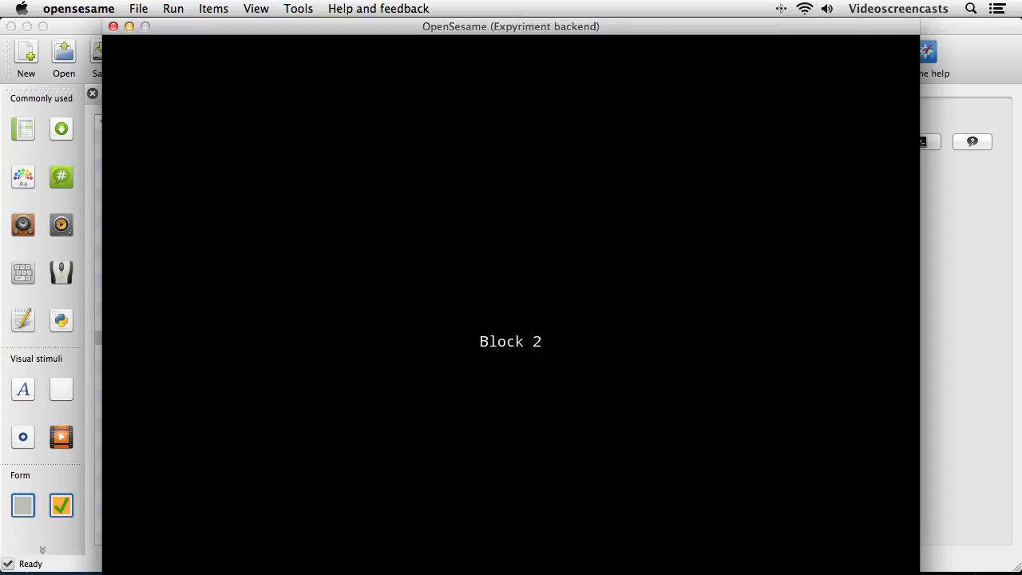
{"action": "key", "text": "space"}
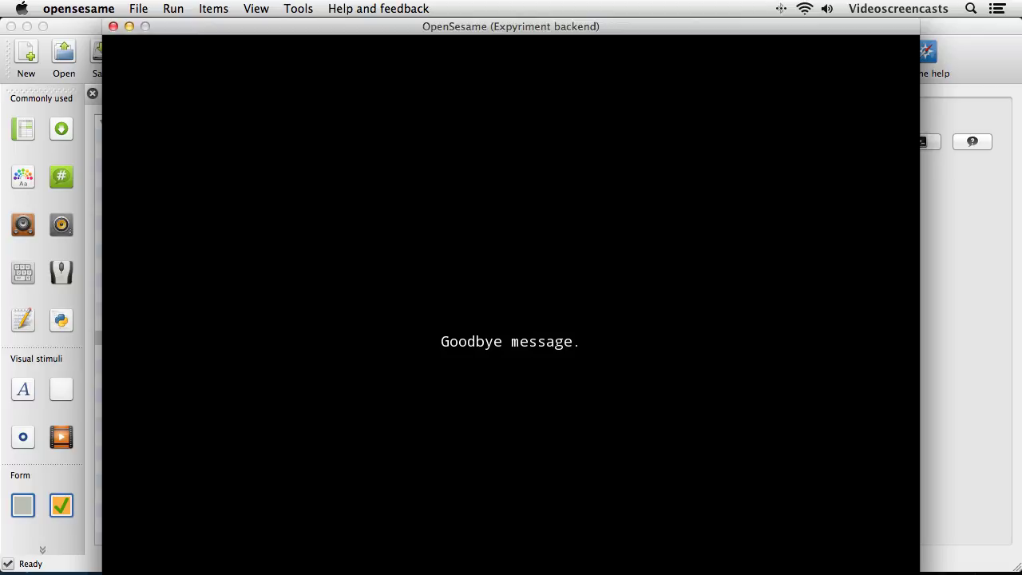
{"action": "key", "text": "space"}
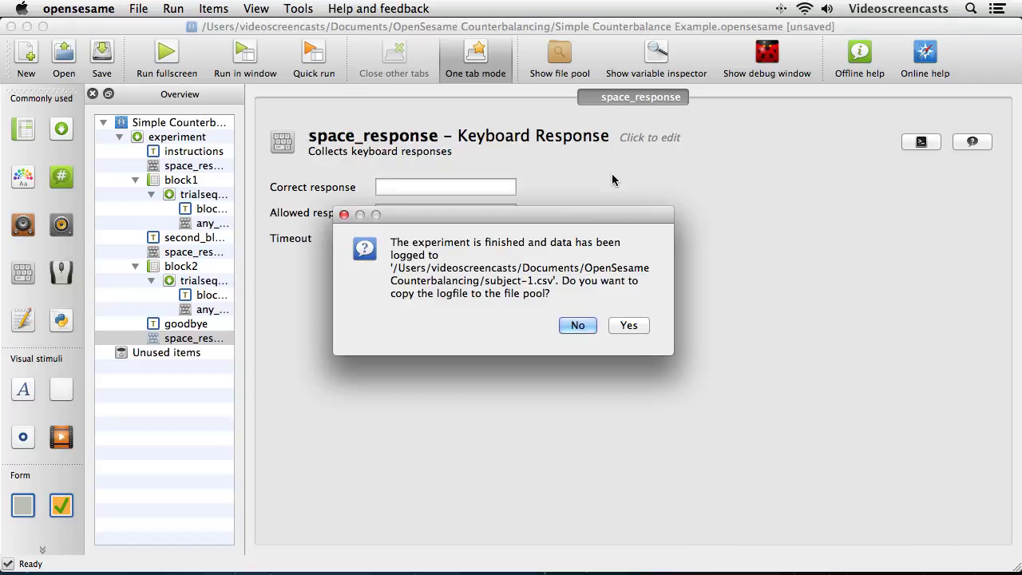
{"action": "left_click", "coordinate": [577, 325]}
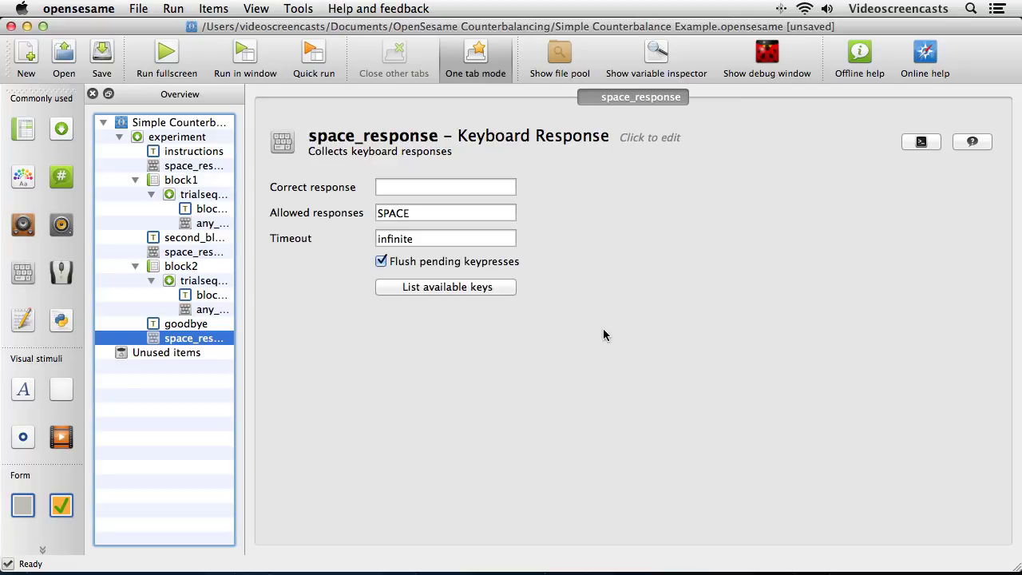
Swap block1 and block2 in the experiment sequence so that block2 runs first, keeping block1 before the goodbye item
{"action": "left_click", "coordinate": [183, 136]}
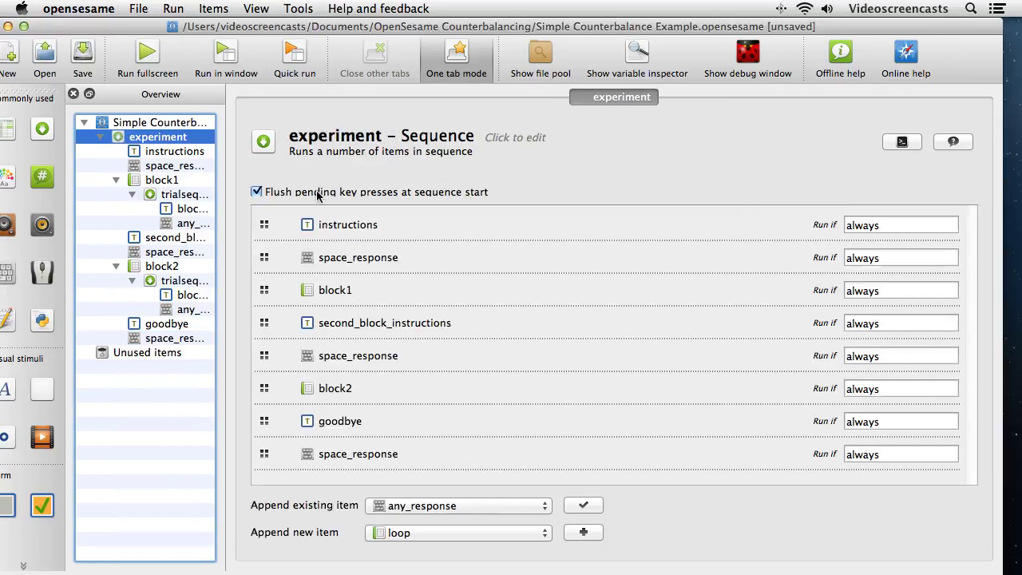
{"action": "left_click_drag", "start_coordinate": [264, 388], "coordinate": [267, 422]}
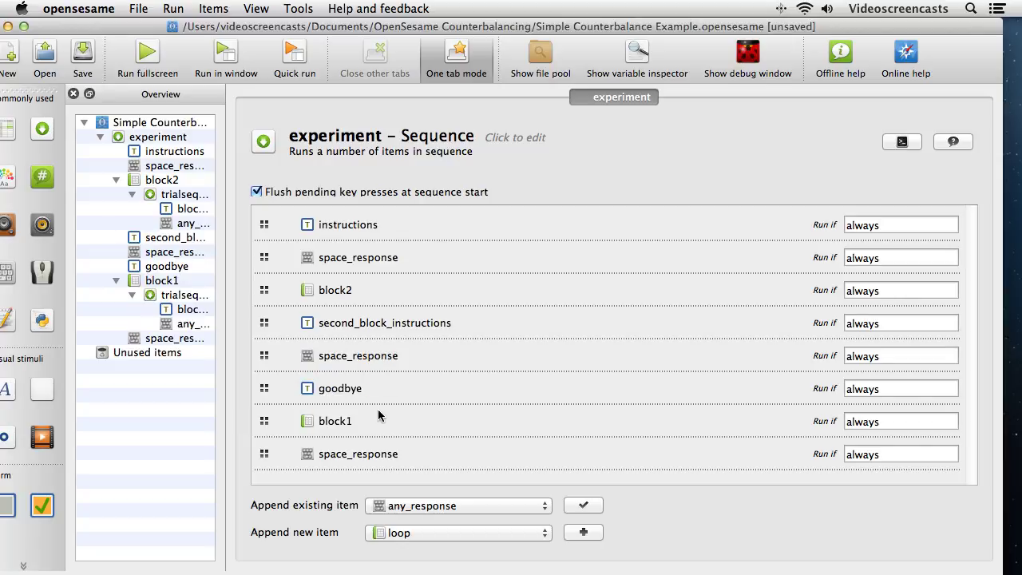
{"action": "left_click_drag", "start_coordinate": [264, 421], "coordinate": [265, 391]}
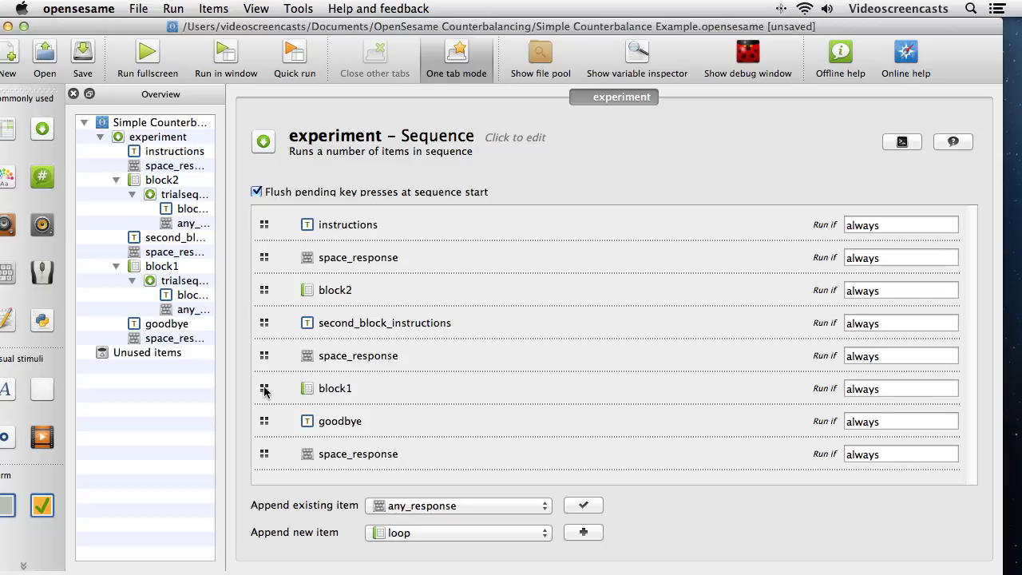
Examine the subject_parity variable in the variable inspector, widened to show more columns, and hide the inspector again
{"action": "left_click", "coordinate": [24, 27]}
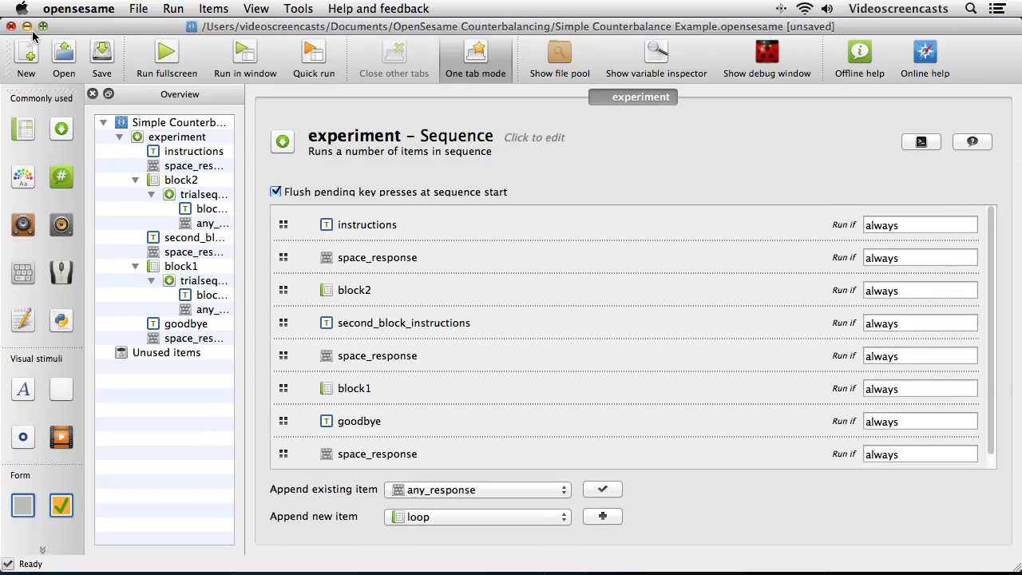
{"action": "left_click", "coordinate": [655, 51]}
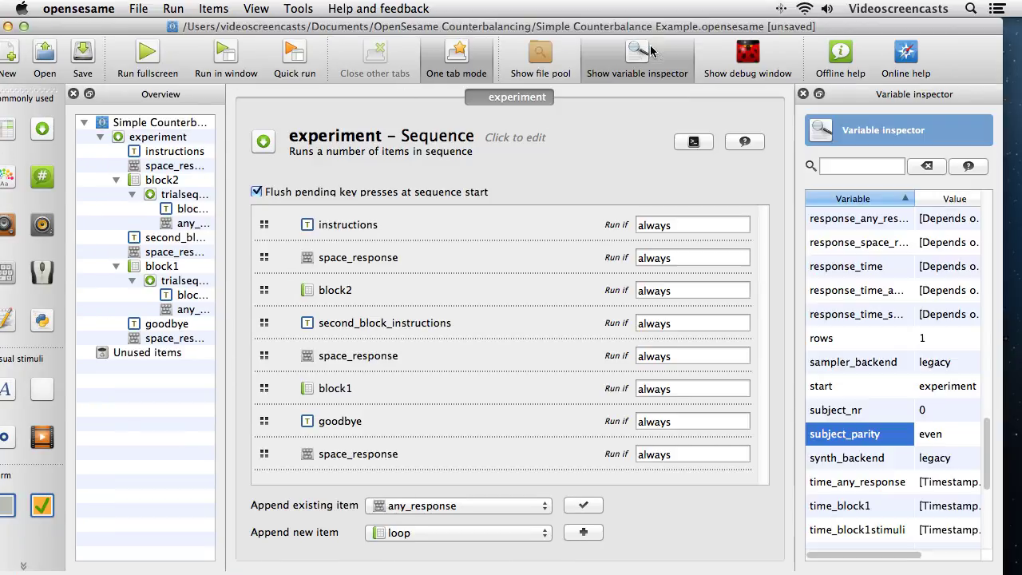
{"action": "left_click_drag", "start_coordinate": [794, 292], "coordinate": [719, 295]}
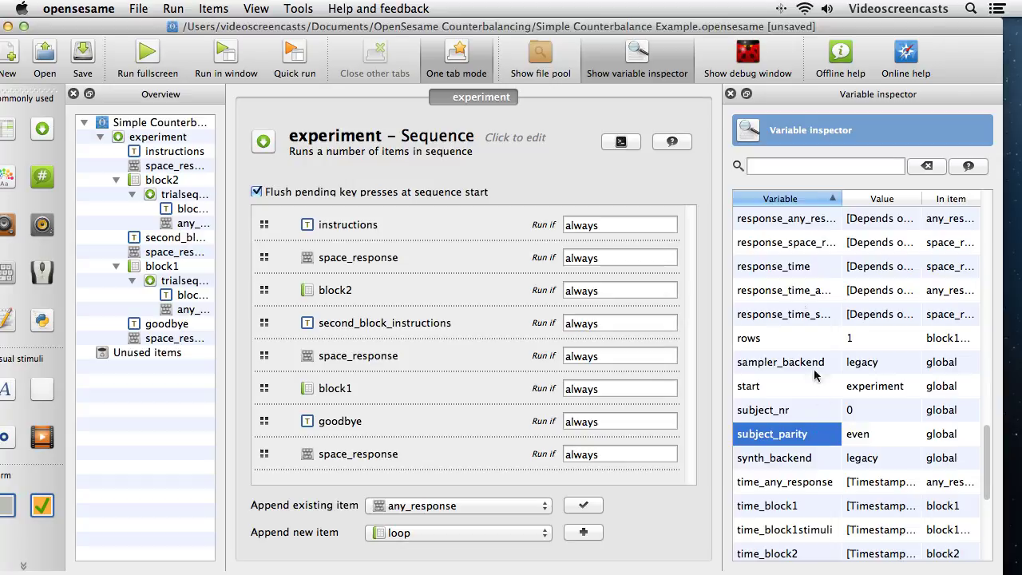
{"action": "left_click", "coordinate": [653, 57]}
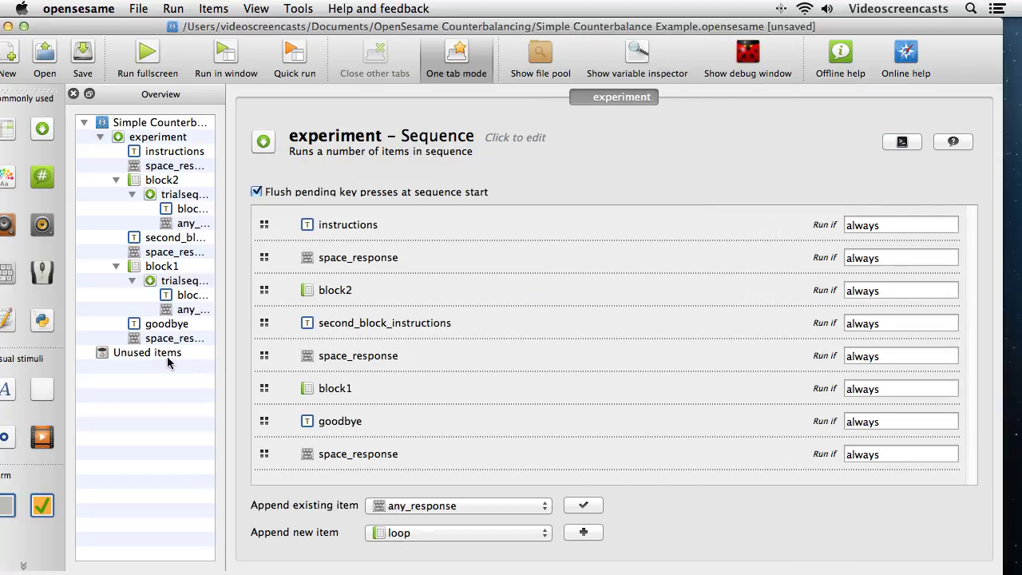
Restore block1 ahead of block2 in the experiment sequence and append the existing block1 item at the end
{"action": "mouse_move", "coordinate": [263, 388]}
{"action": "left_mouse_down"}
{"action": "mouse_move", "coordinate": [262, 289]}
{"action": "mouse_move", "coordinate": [266, 423]}
{"action": "mouse_move", "coordinate": [265, 388]}
{"action": "left_mouse_up"}
{"action": "left_click", "coordinate": [435, 509]}
{"action": "left_click", "coordinate": [440, 527]}
{"action": "left_click", "coordinate": [581, 505]}
Append the existing block2 item to the end of the experiment sequence
{"action": "left_click", "coordinate": [490, 508]}
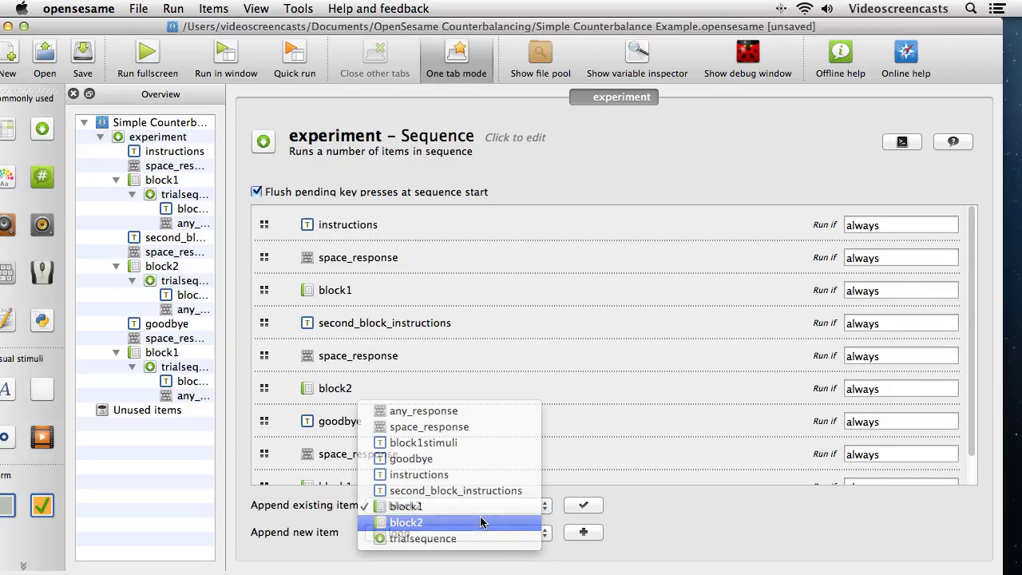
{"action": "left_click", "coordinate": [485, 522]}
{"action": "scroll", "coordinate": [976, 443], "scroll_direction": "down", "scroll_amount": 2}
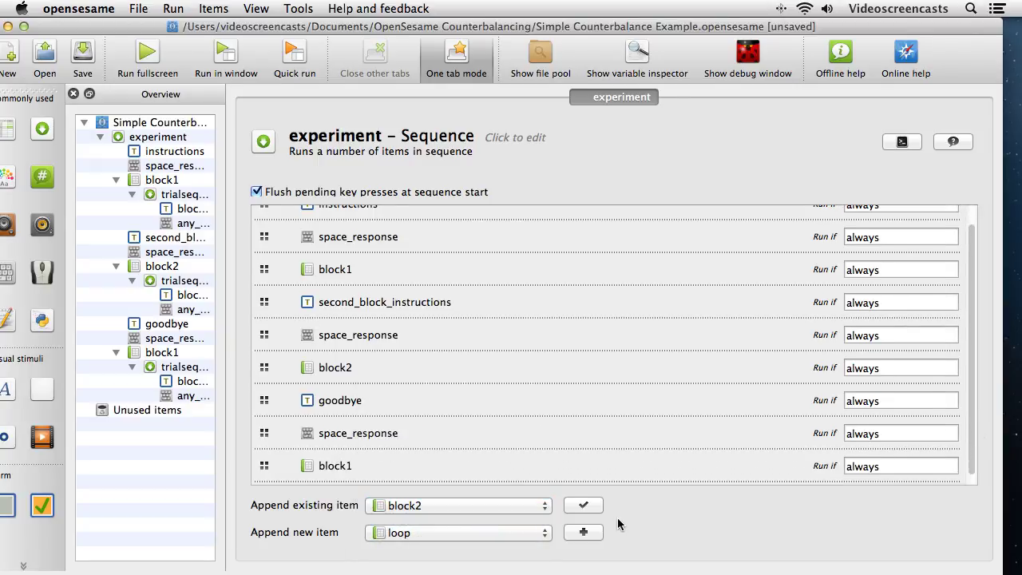
{"action": "left_click", "coordinate": [583, 508]}
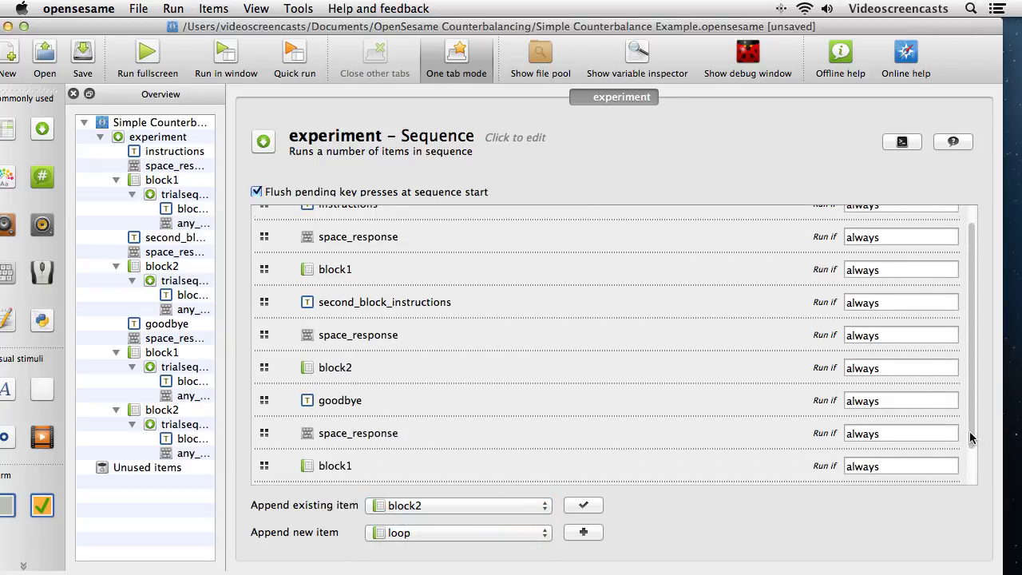
Move the appended block2 directly after the first block1, and the appended block1 directly before the other block2
{"action": "scroll", "coordinate": [974, 447], "scroll_direction": "down", "scroll_amount": 3}
{"action": "left_click_drag", "start_coordinate": [268, 456], "coordinate": [264, 257]}
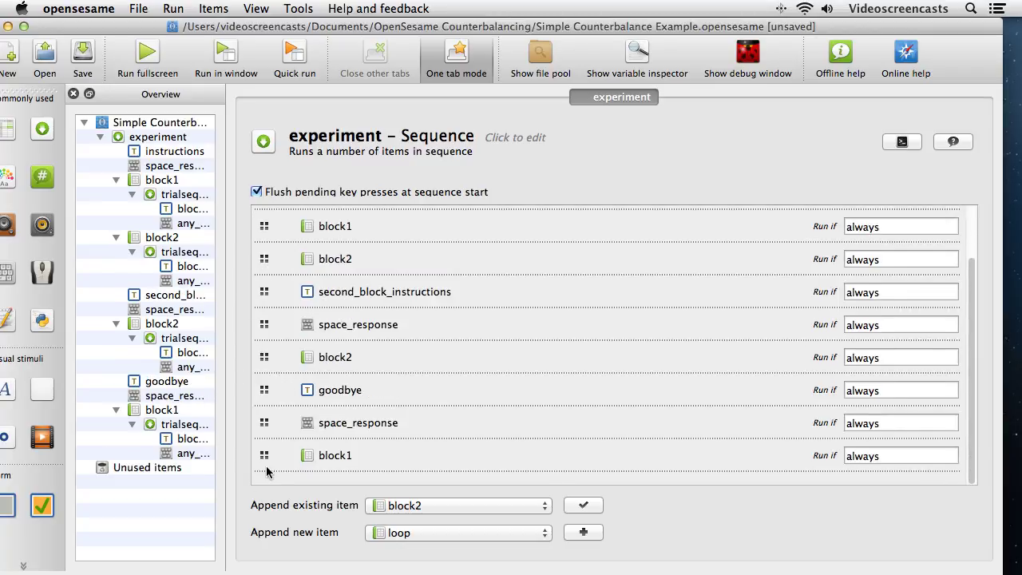
{"action": "left_click_drag", "start_coordinate": [261, 457], "coordinate": [264, 357]}
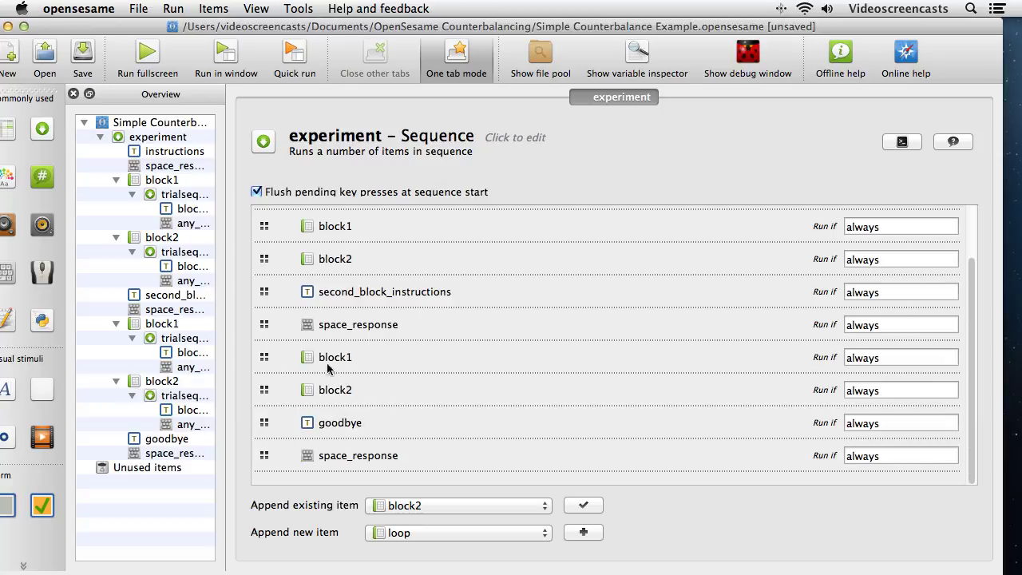
Set the run-if condition of the first block1 to [subject_parity] = odd
{"action": "left_click_drag", "start_coordinate": [972, 368], "coordinate": [973, 323]}
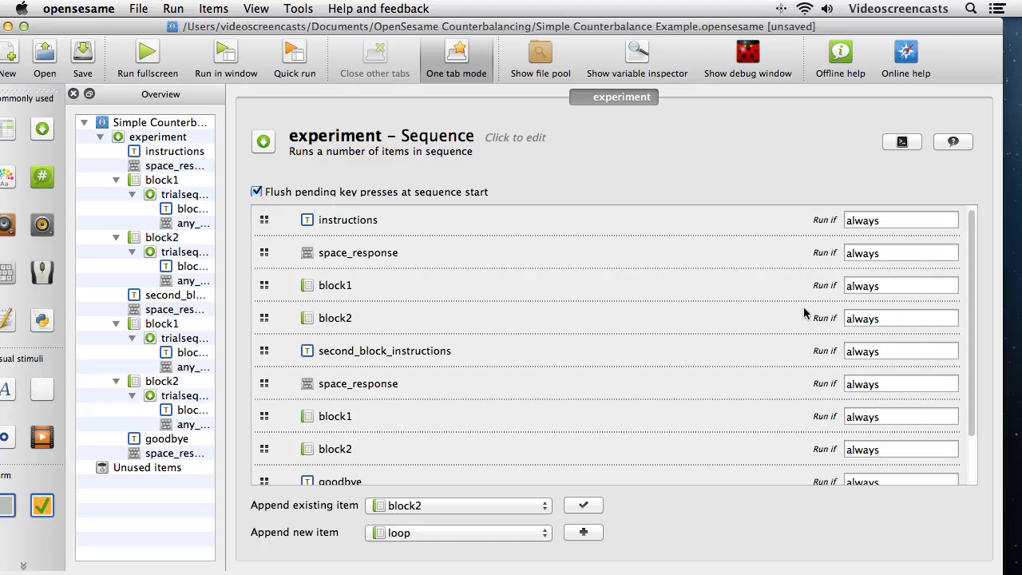
{"action": "left_click", "coordinate": [862, 285]}
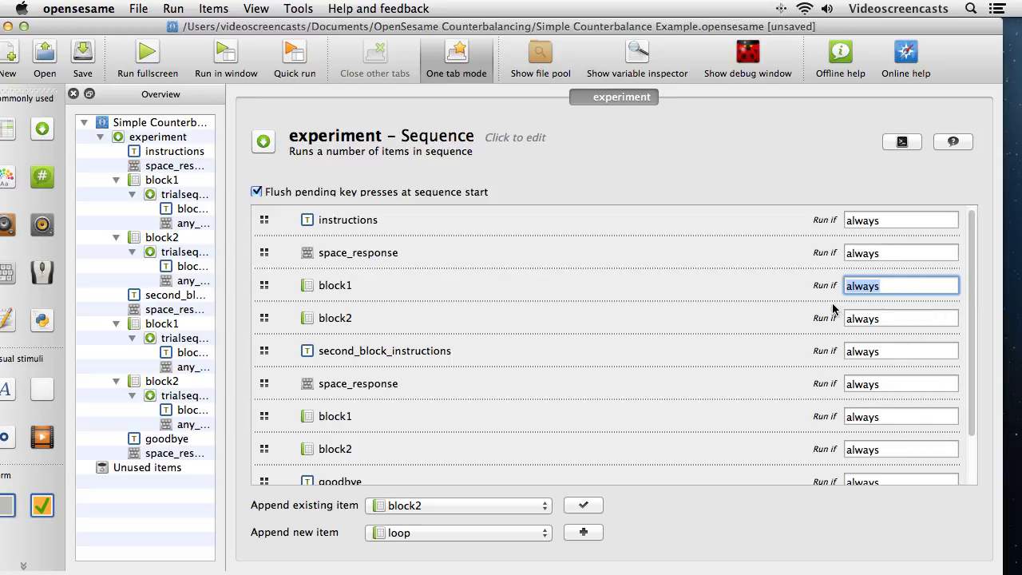
{"action": "type", "text": "[subject_parity"}
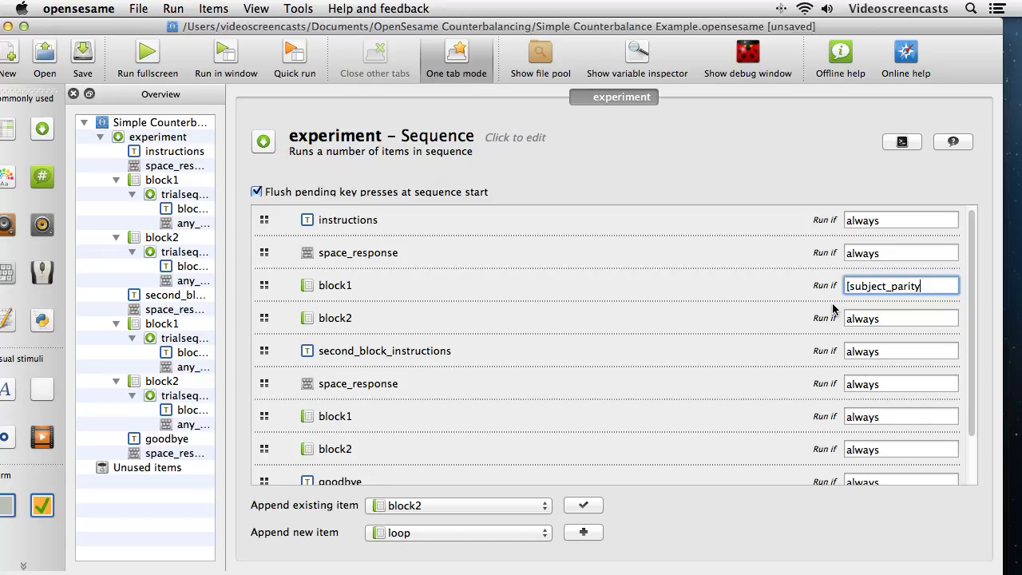
{"action": "type", "text": "] = odd"}
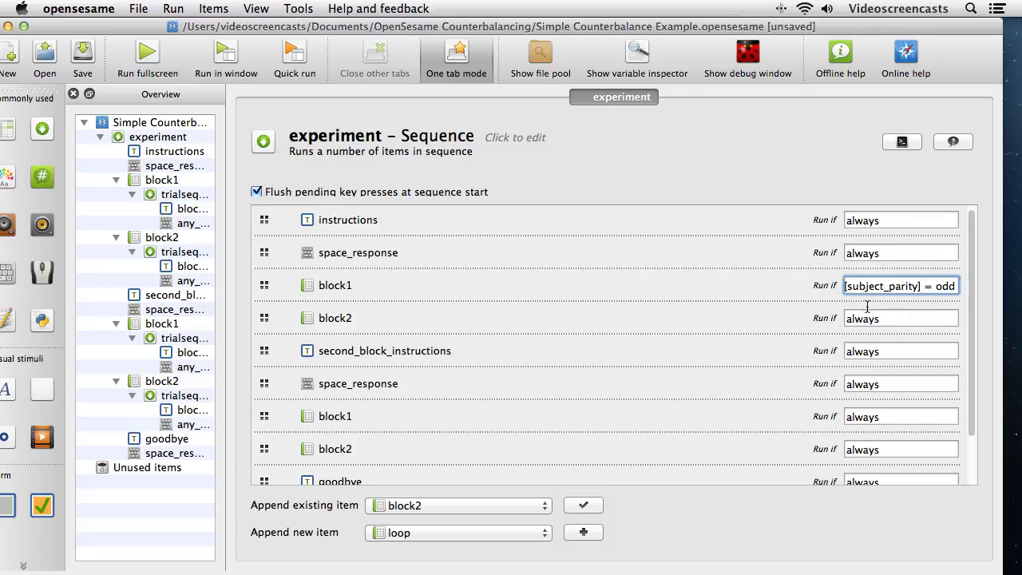
{"action": "key", "text": "Return"}
Set the run-if condition of the first block2 to [subject_parity] = even
{"action": "double_click", "coordinate": [901, 327]}
{"action": "type", "text": "[subject_pari"}
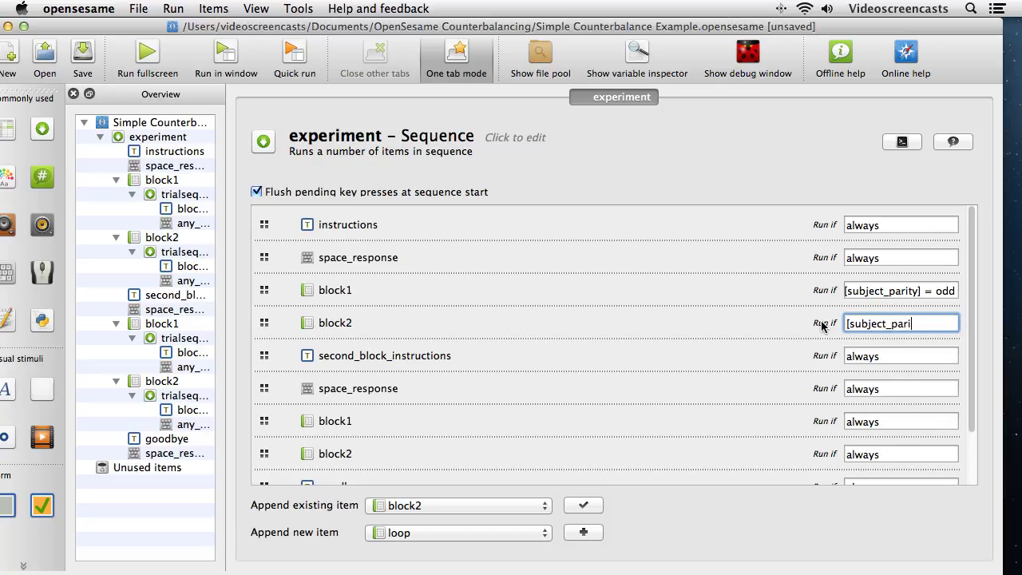
{"action": "type", "text": "ty] = even"}
{"action": "key", "text": "Return"}
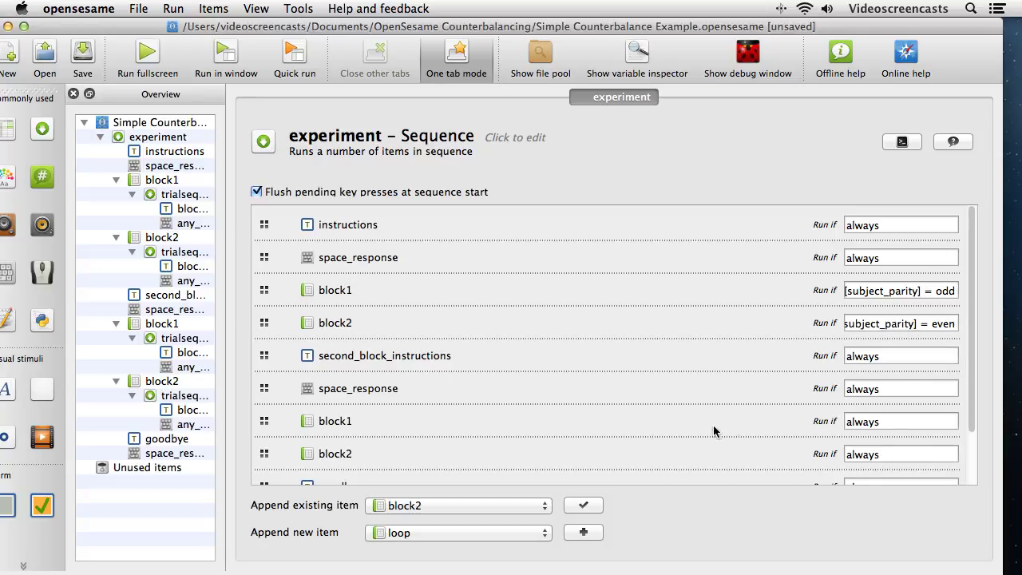
Set the run-if condition of the second block1, after the second block instructions, to [subject_parity] = even
{"action": "double_click", "coordinate": [886, 423]}
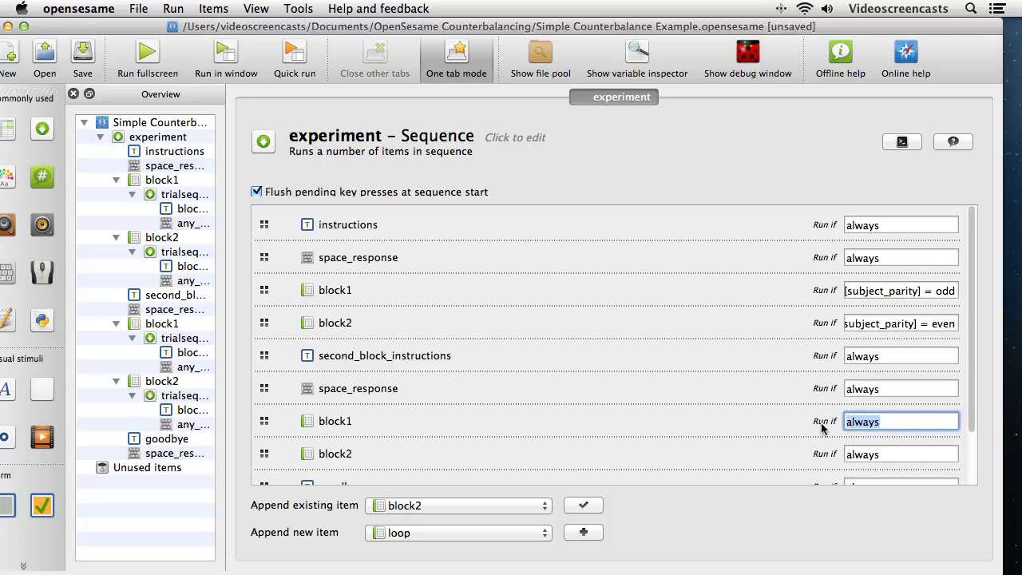
{"action": "type", "text": "[subject_parity"}
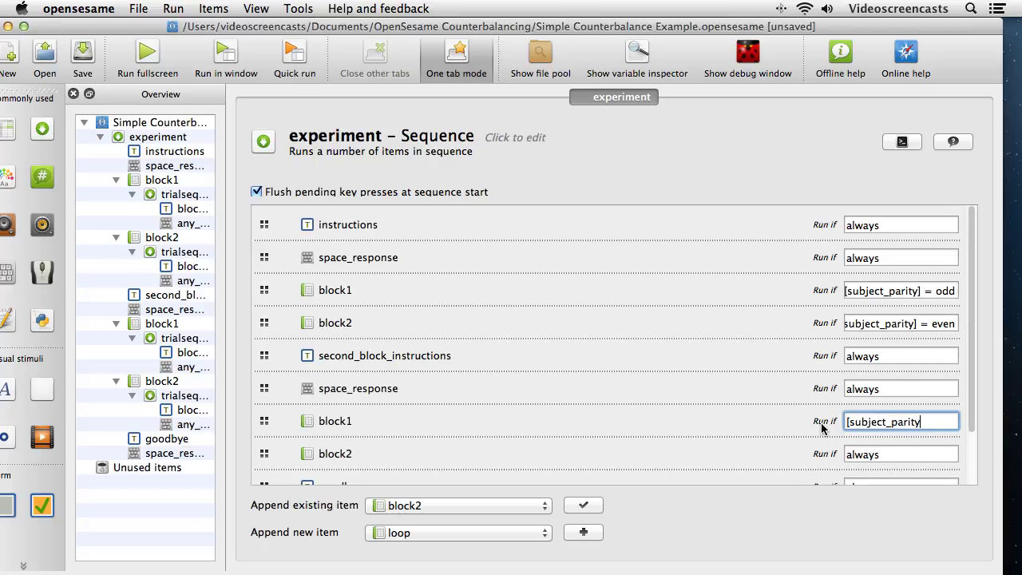
{"action": "type", "text": "] = even"}
{"action": "key", "text": "Tab"}
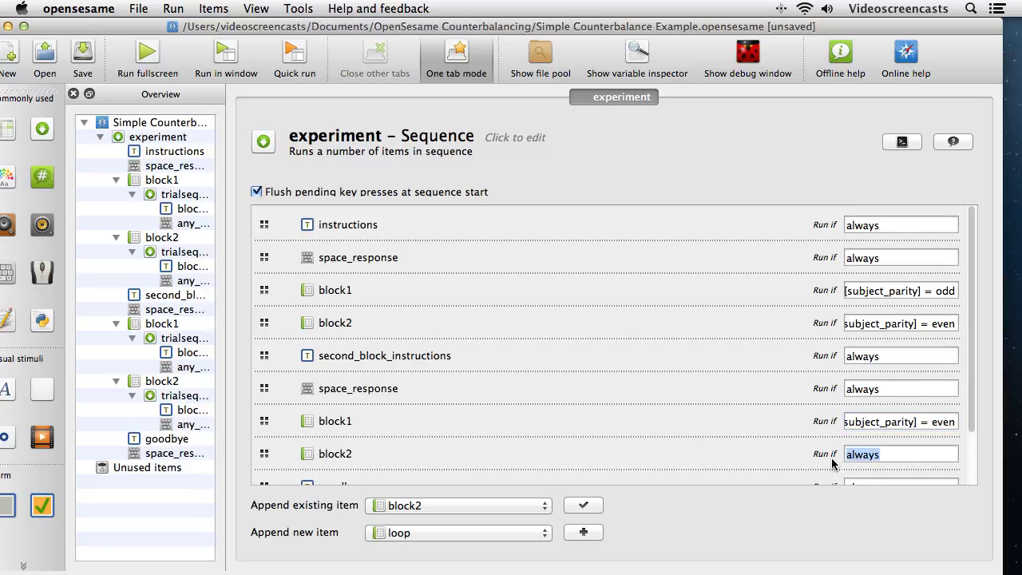
Set the run-if condition of the second block2, after the second block instructions, to [subject_parity] = odd
{"action": "type", "text": "[subject_pa"}
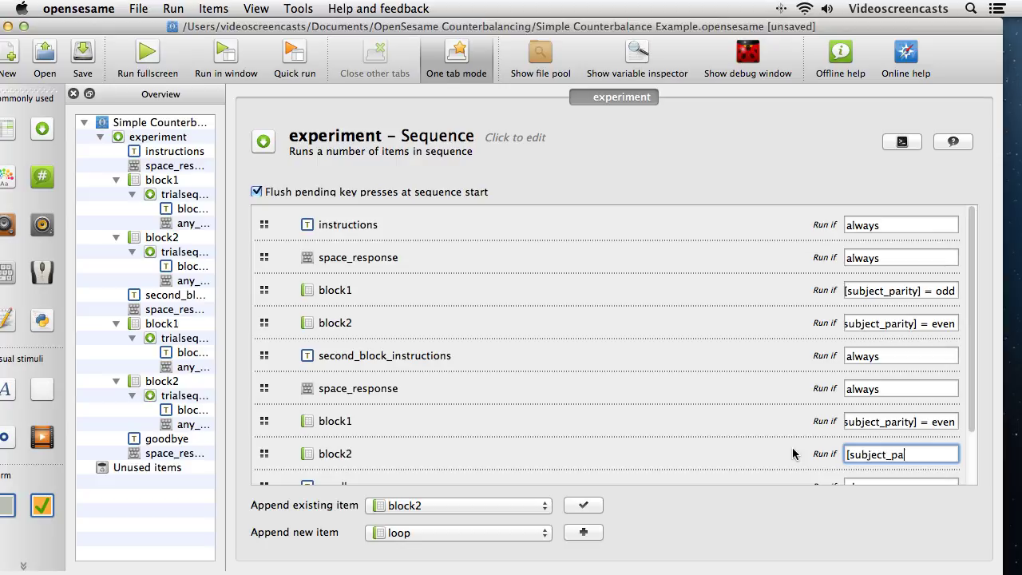
{"action": "type", "text": "rity] = odd"}
{"action": "key", "text": "Return"}
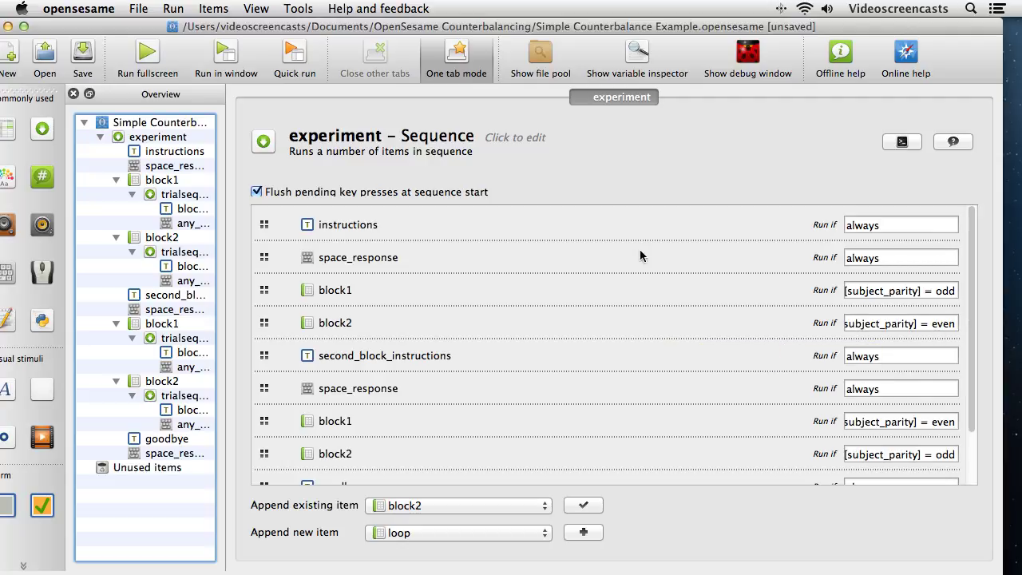
Start a windowed test run of the experiment with subject number 1 and save its logfile
{"action": "left_click", "coordinate": [225, 58]}
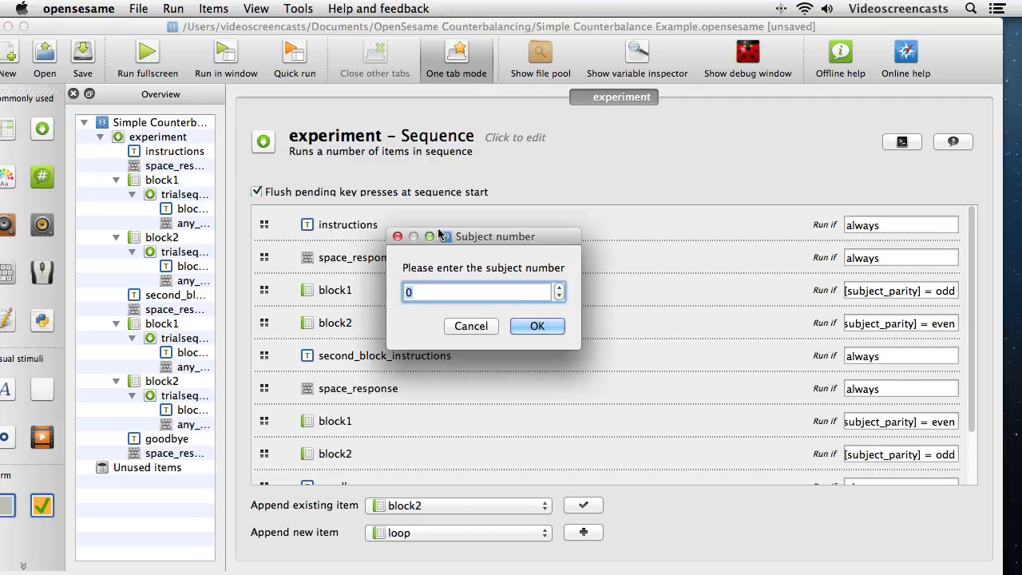
{"action": "left_click", "coordinate": [560, 289]}
{"action": "left_click", "coordinate": [522, 324]}
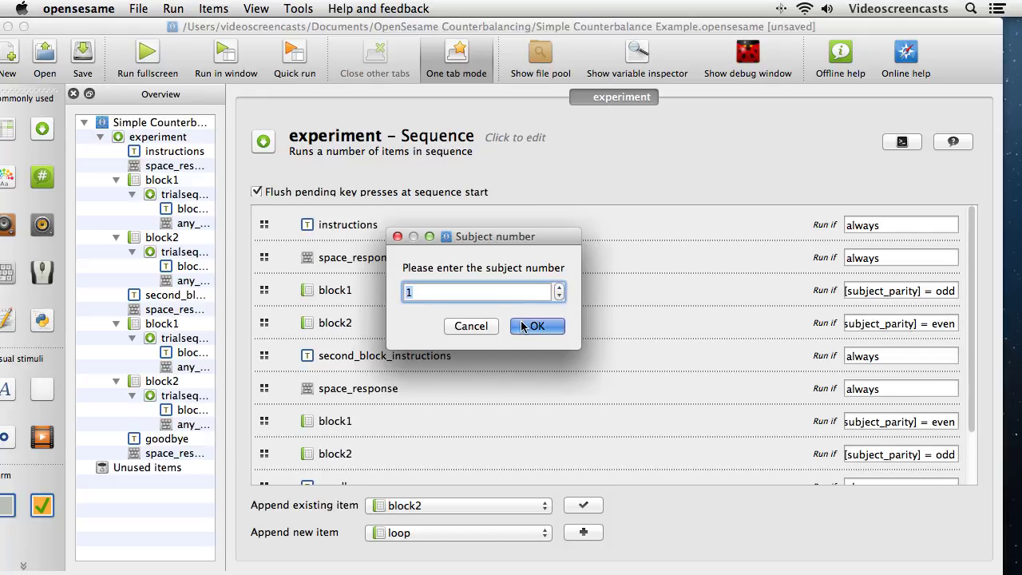
{"action": "left_click", "coordinate": [764, 407]}
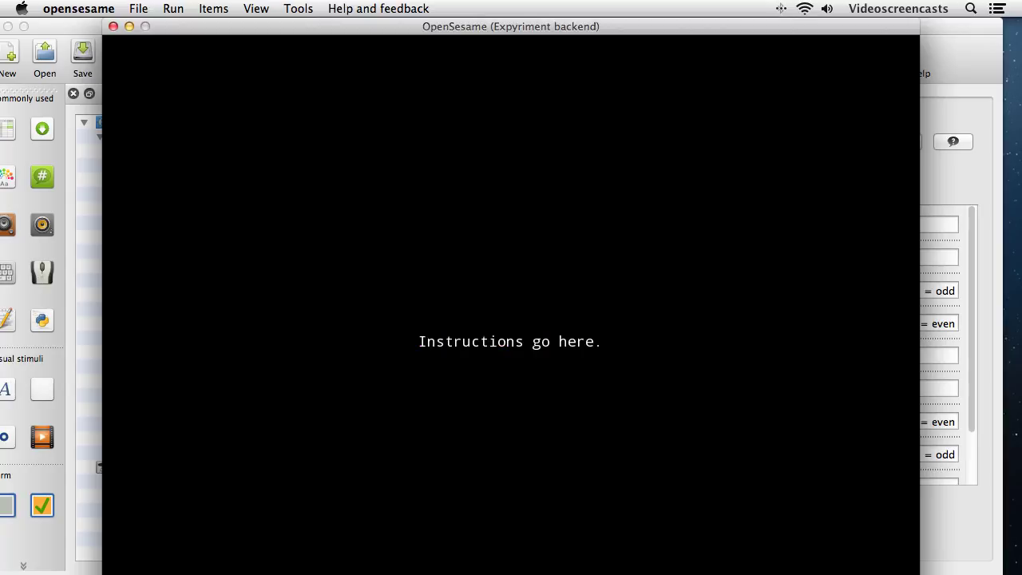
Advance through the subject 1 run past the goodbye message and decline copying the logfile to the file pool
{"action": "key", "text": "space"}
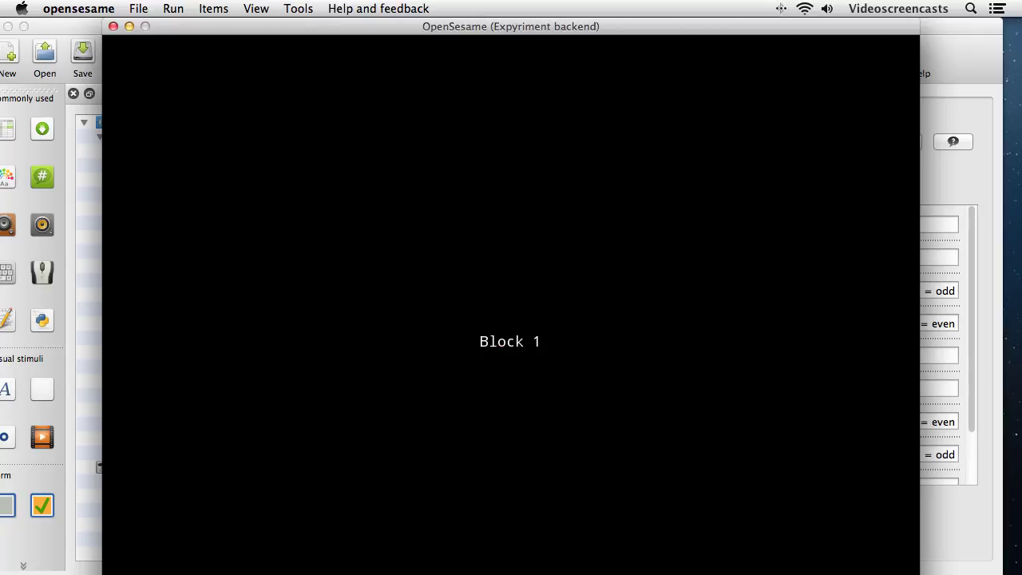
{"action": "key", "text": "space"}
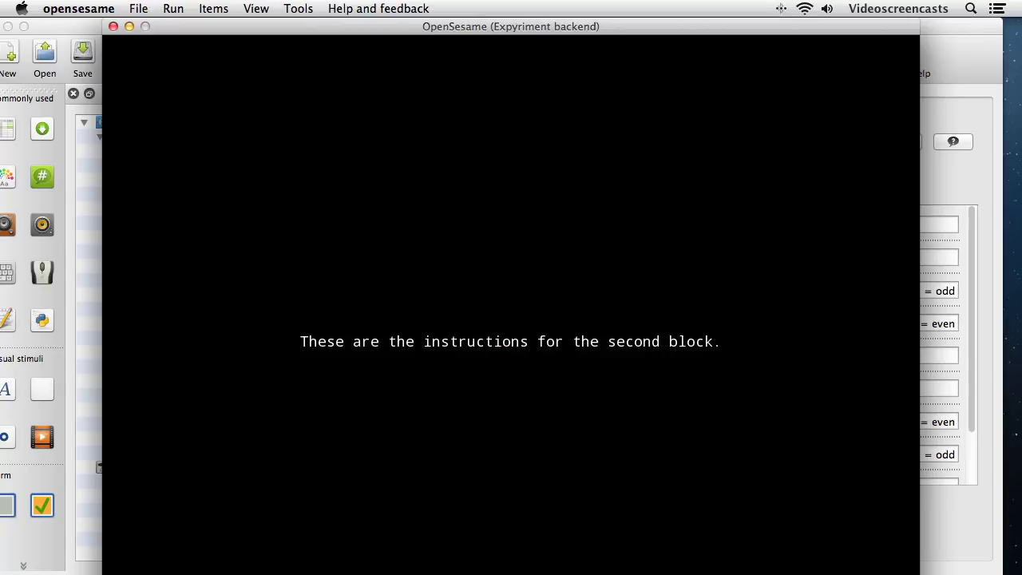
{"action": "key", "text": "space"}
{"action": "key", "text": "space"}
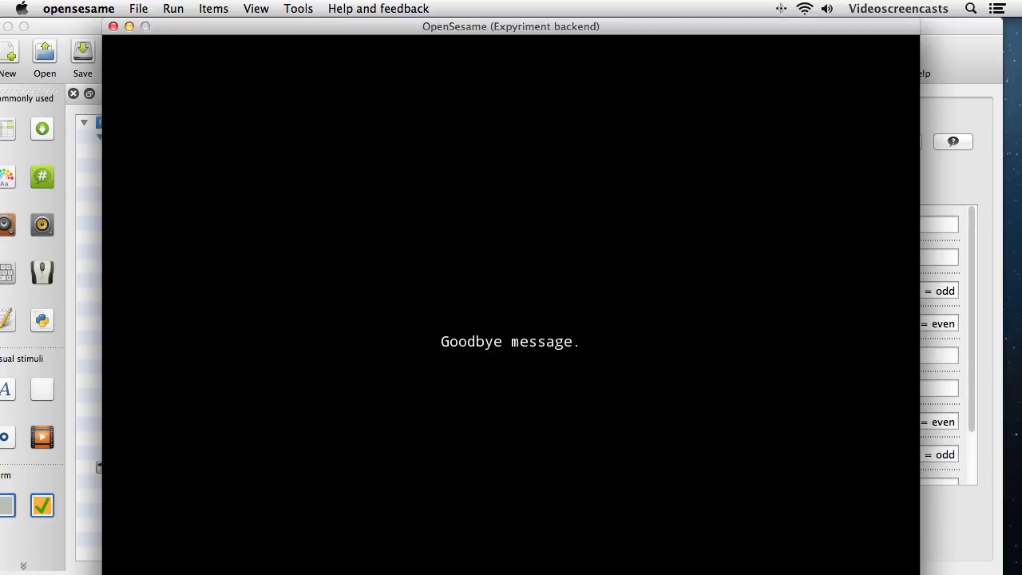
{"action": "key", "text": "space"}
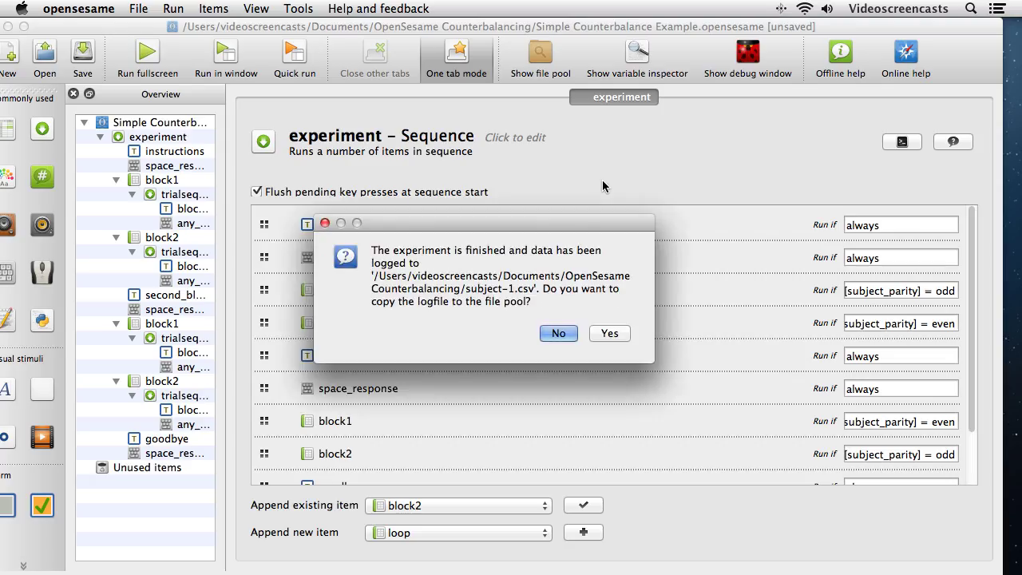
{"action": "left_click", "coordinate": [563, 335]}
Start a windowed test run with subject number 2, saving the logfile as subject-2.csv and replacing the existing file
{"action": "left_click", "coordinate": [238, 53]}
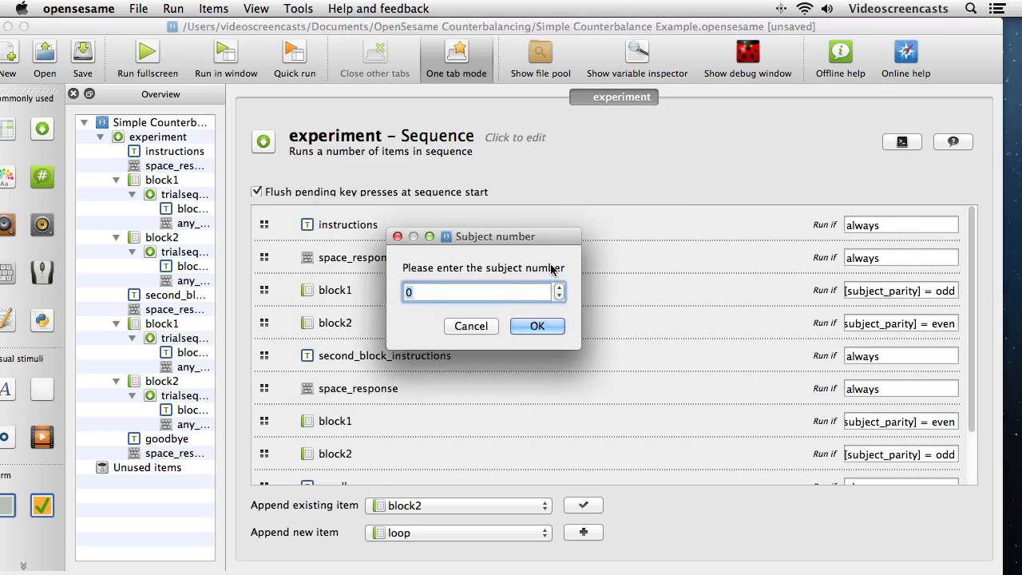
{"action": "left_click", "coordinate": [559, 287]}
{"action": "left_click", "coordinate": [559, 287]}
{"action": "left_click", "coordinate": [542, 336]}
{"action": "type", "text": "subject-."}
{"action": "key", "text": "BackSpace"}
{"action": "type", "text": "2.csv"}
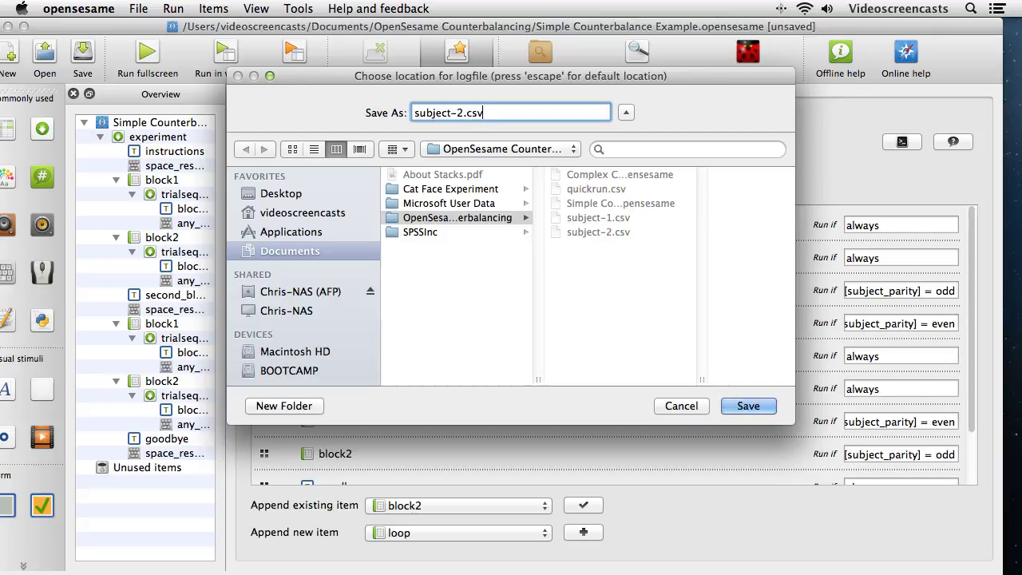
{"action": "key", "text": "Return"}
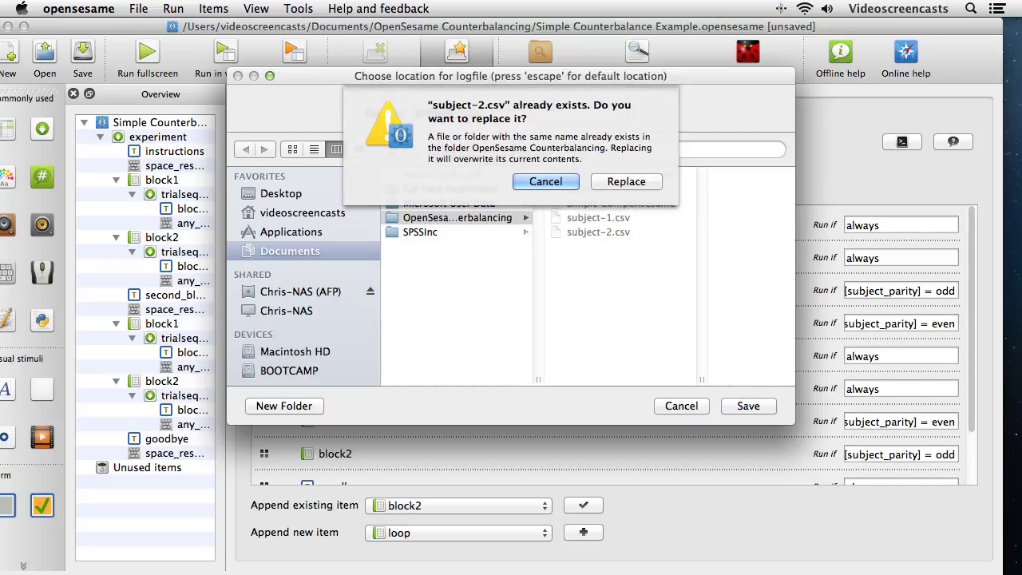
{"action": "left_click", "coordinate": [624, 182]}
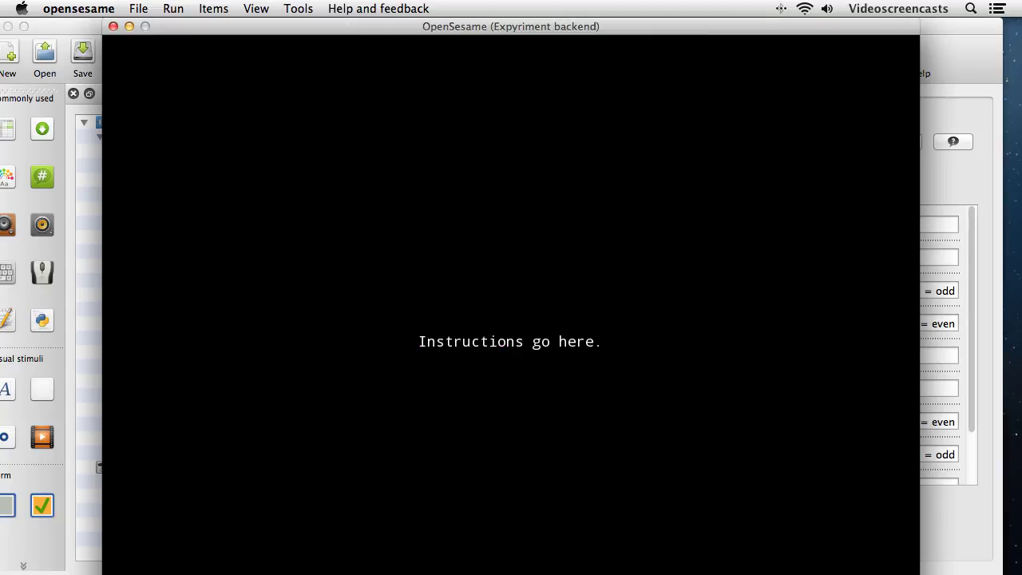
Advance through the subject 2 run to its end and decline copying the logfile to the file pool
{"action": "key", "text": "space"}
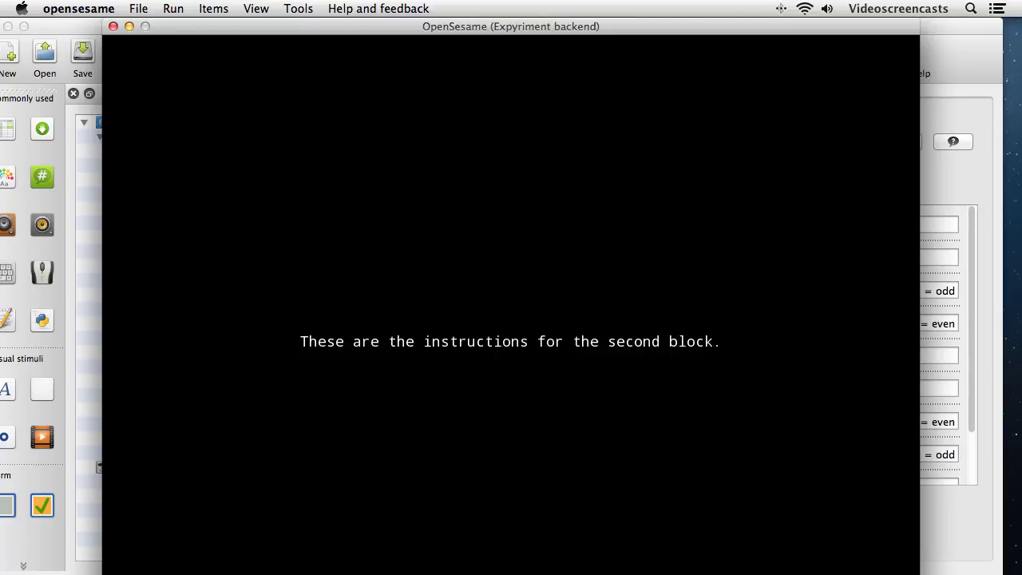
{"action": "key", "text": "space"}
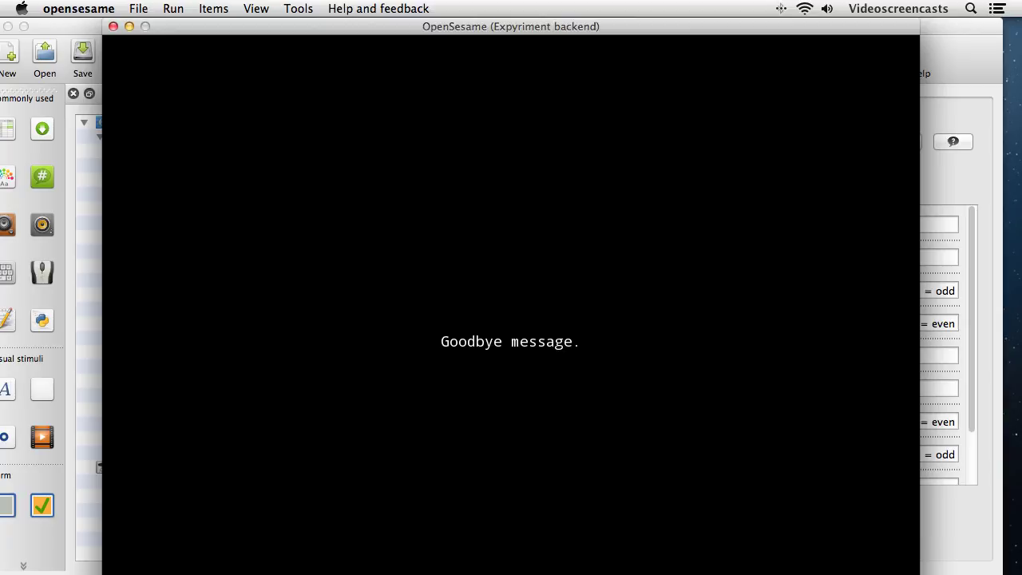
{"action": "key", "text": "space"}
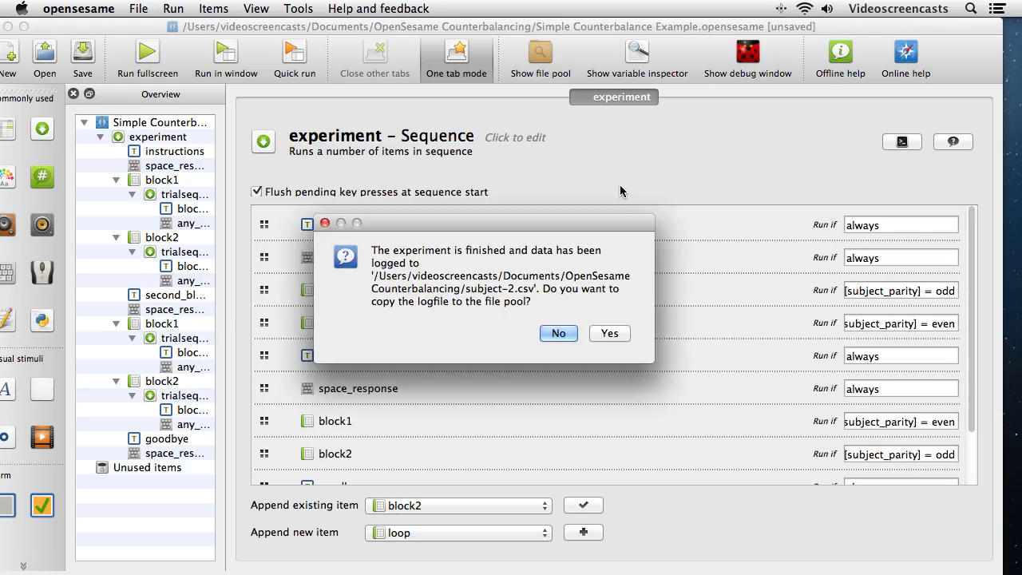
{"action": "left_click", "coordinate": [558, 333]}
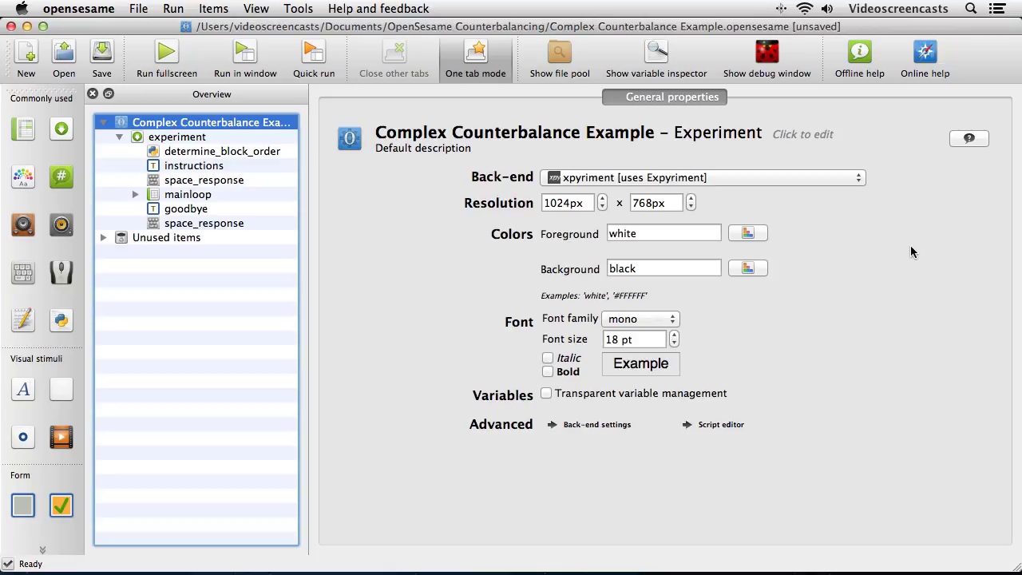
Show the debug window and evaluate 1%3, 2%3, 3%3 and 4%3 in its Python console
{"action": "left_click", "coordinate": [767, 54]}
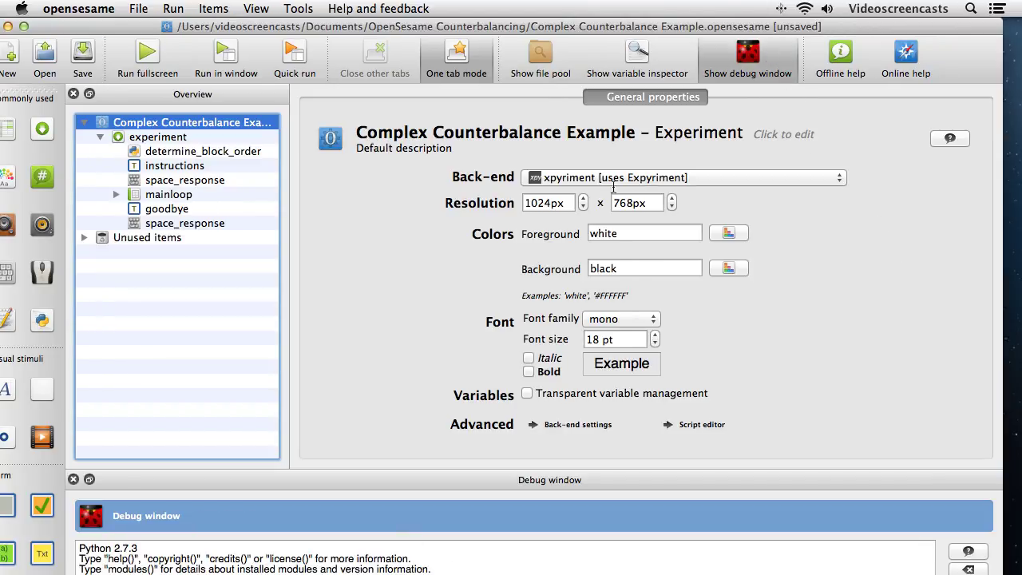
{"action": "left_click", "coordinate": [24, 27]}
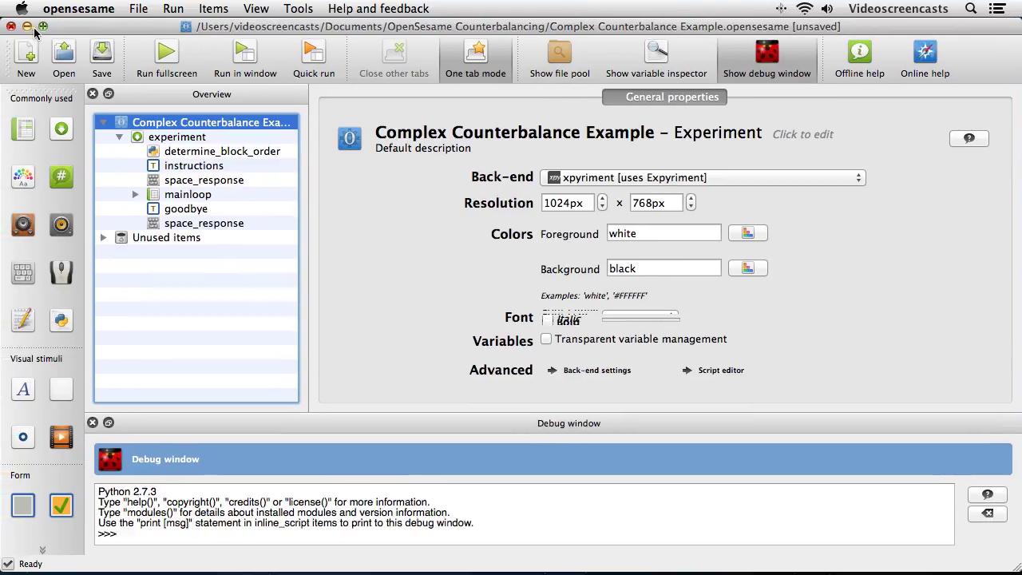
{"action": "left_click", "coordinate": [252, 537]}
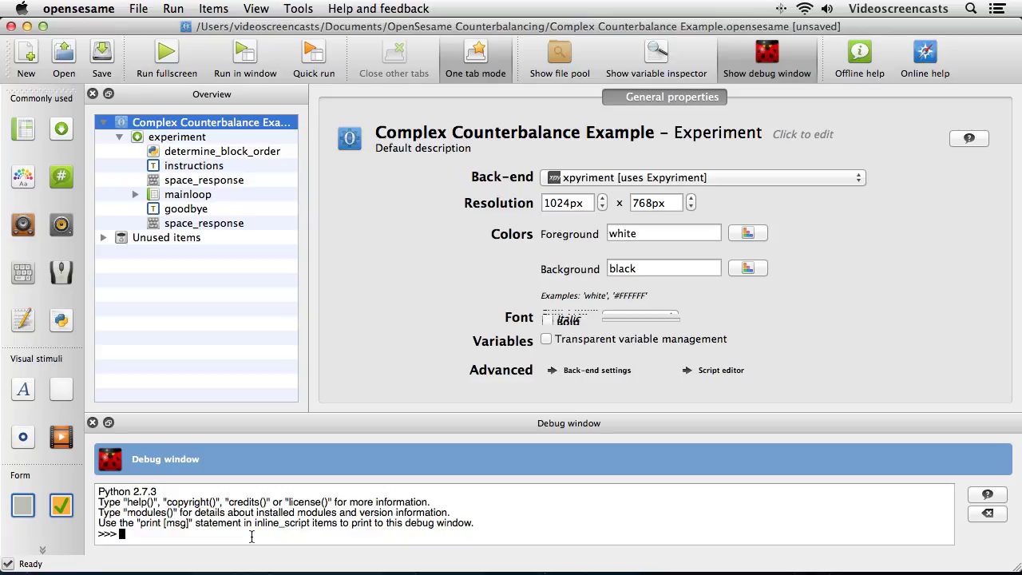
{"action": "type", "text": "1%3"}
{"action": "key", "text": "Return"}
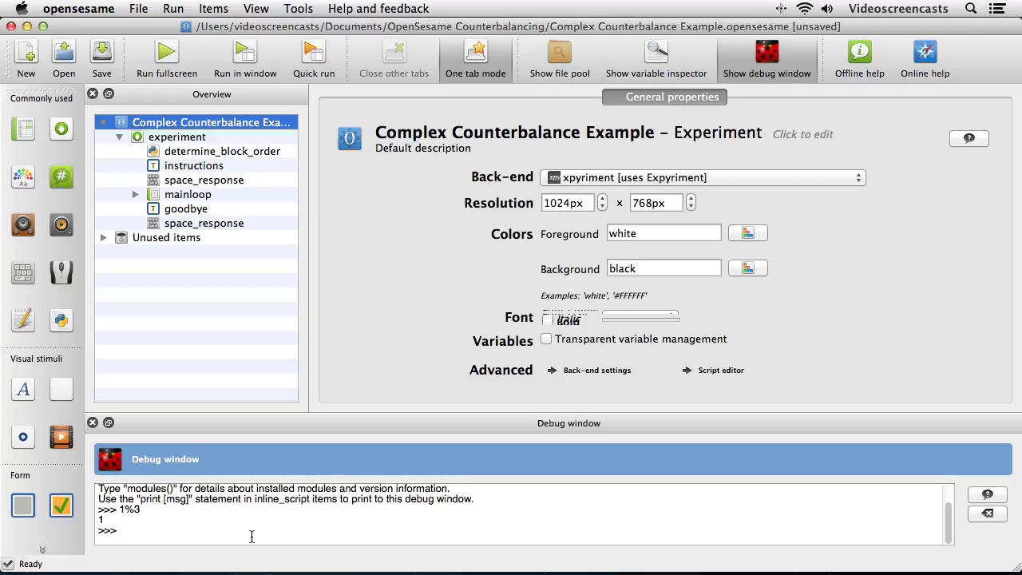
{"action": "type", "text": "2%3"}
{"action": "key", "text": "Return"}
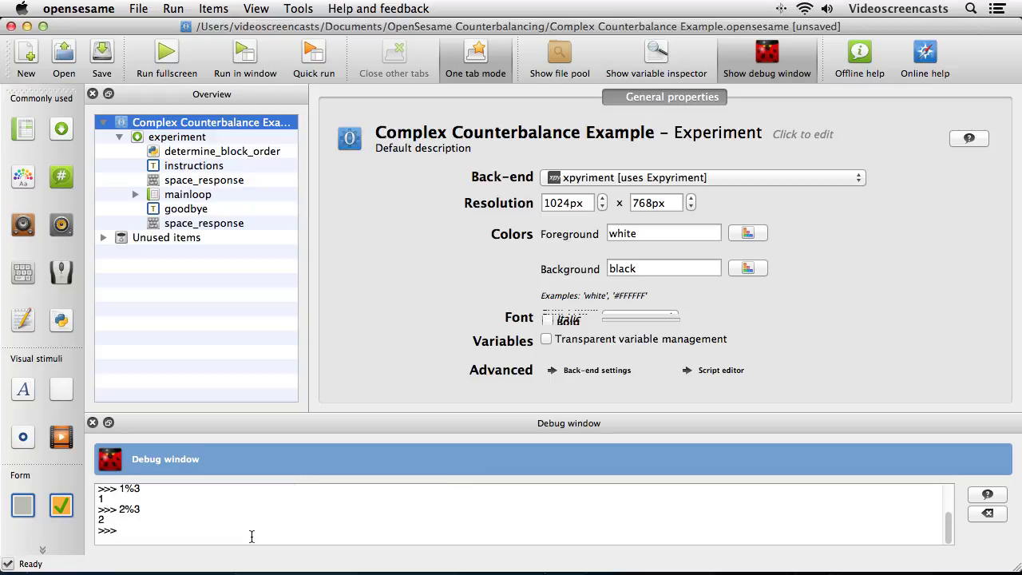
{"action": "type", "text": "3%3"}
{"action": "key", "text": "Return"}
{"action": "type", "text": "4%3"}
{"action": "key", "text": "Return"}
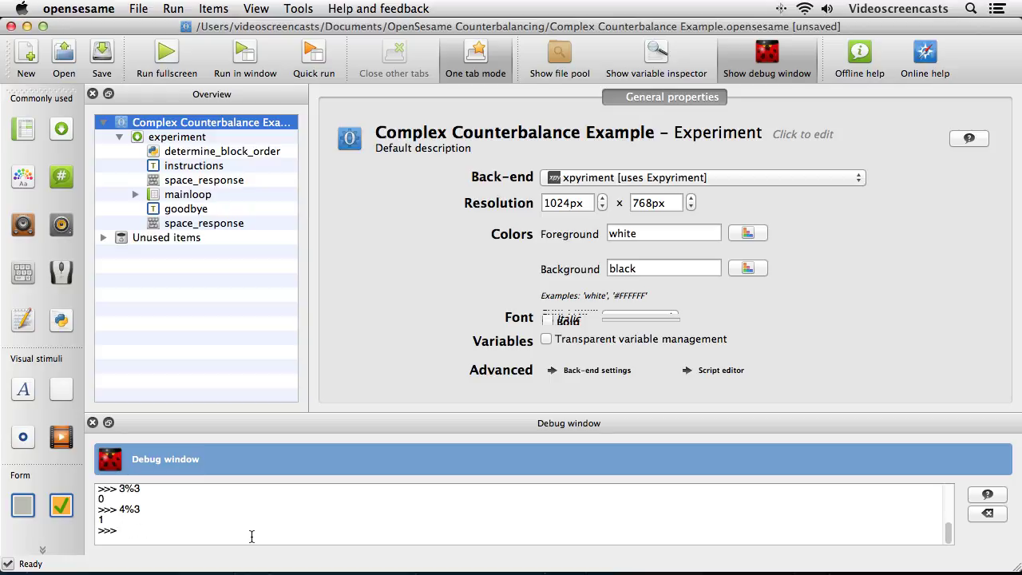
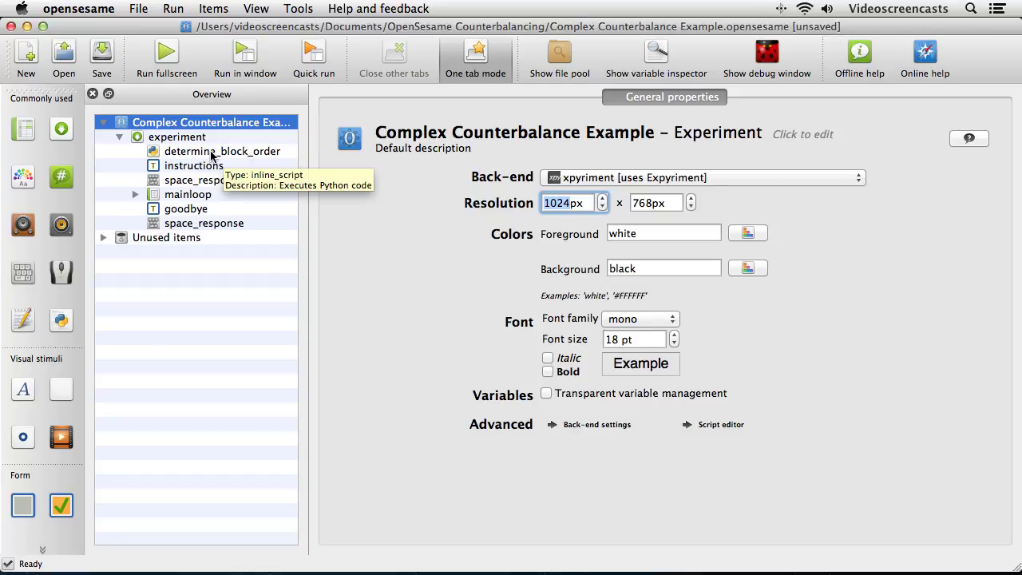
Open the determine_block_order inline script and examine its if and elif conditions on subject_nr modulo 3
{"action": "left_click", "coordinate": [213, 153]}
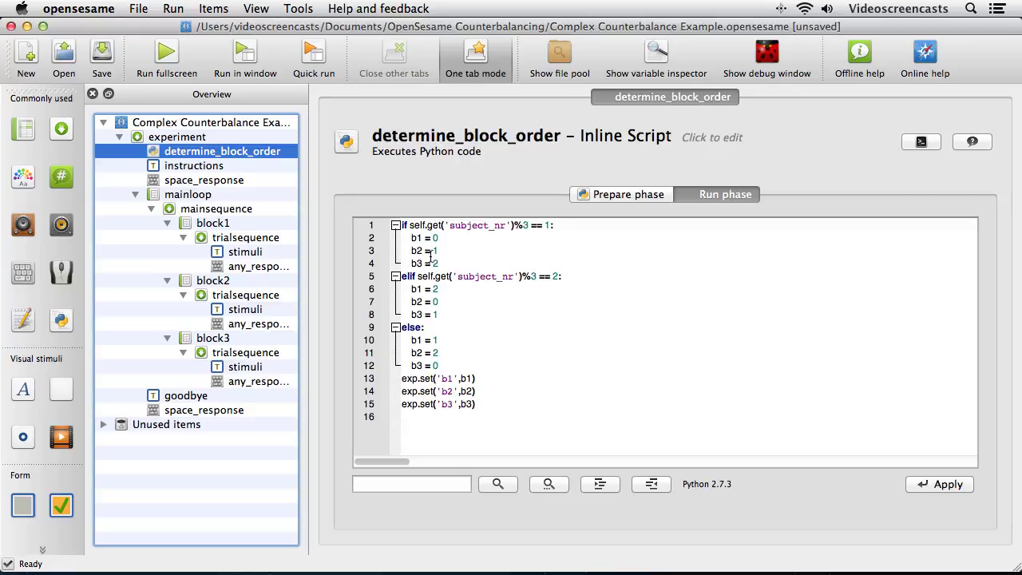
{"action": "left_click_drag", "start_coordinate": [410, 225], "coordinate": [557, 228]}
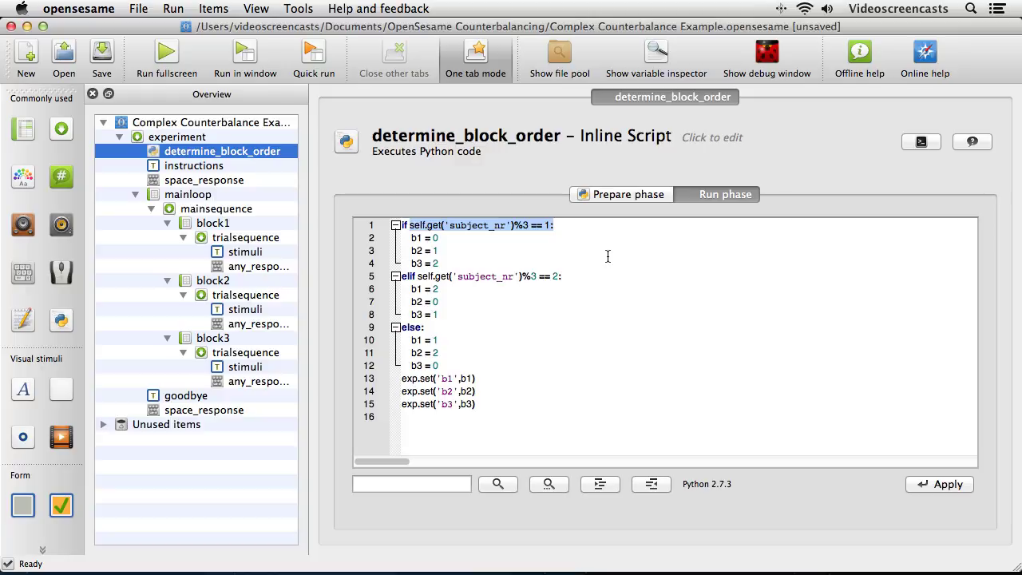
{"action": "double_click", "coordinate": [418, 225]}
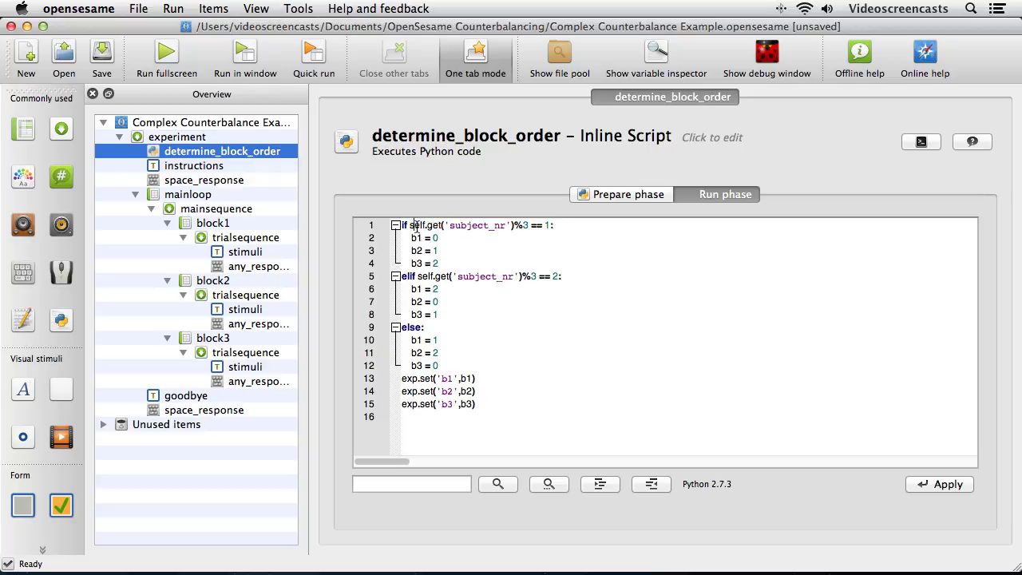
{"action": "double_click", "coordinate": [434, 225]}
{"action": "double_click", "coordinate": [463, 225]}
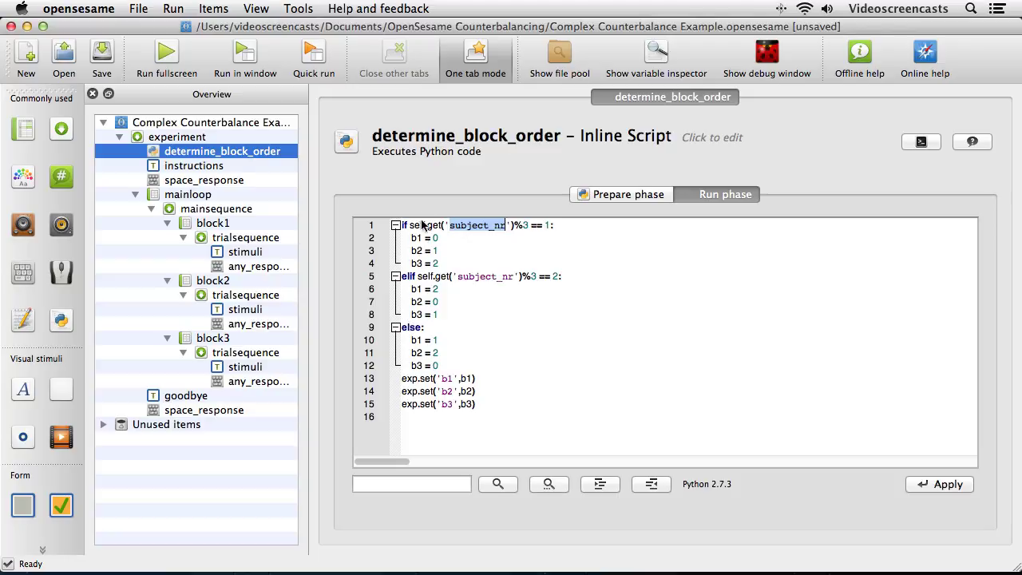
{"action": "left_click_drag", "start_coordinate": [402, 225], "coordinate": [525, 227]}
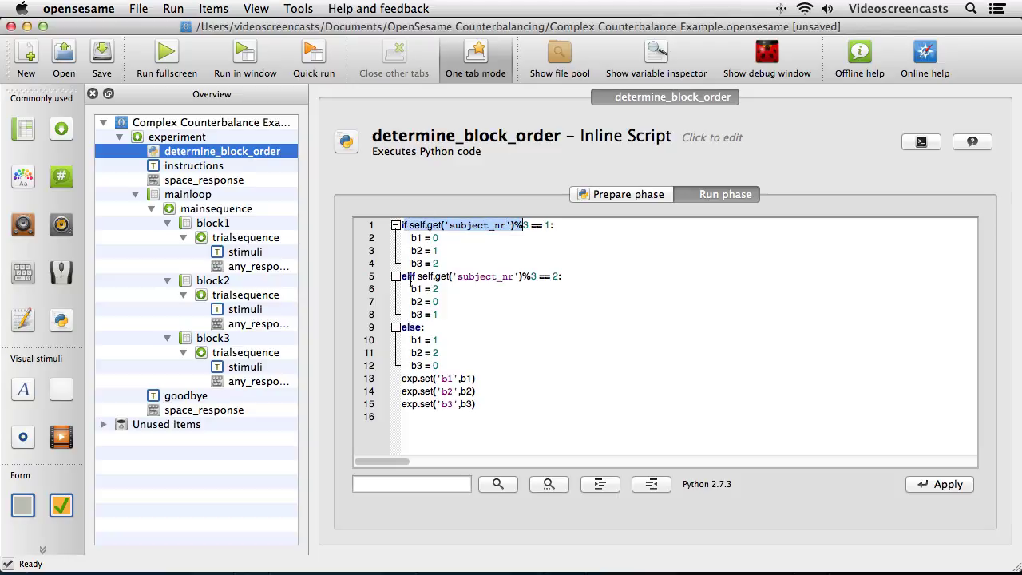
{"action": "left_click_drag", "start_coordinate": [402, 276], "coordinate": [531, 276]}
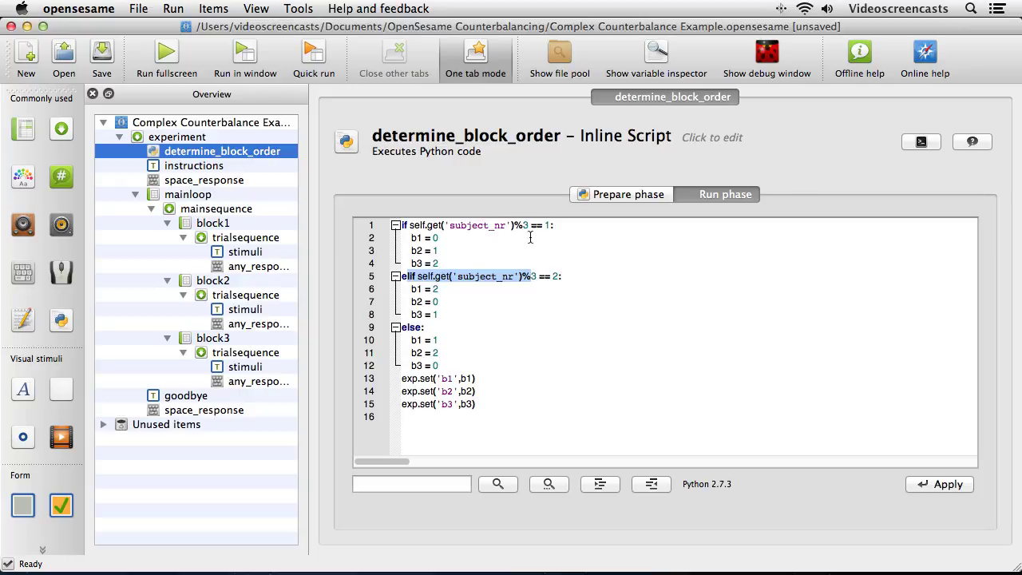
Examine the b1, b2 and b3 assignments in the else and if branches of the determine_block_order script
{"action": "left_click", "coordinate": [417, 340]}
{"action": "left_click_drag", "start_coordinate": [416, 340], "coordinate": [439, 365]}
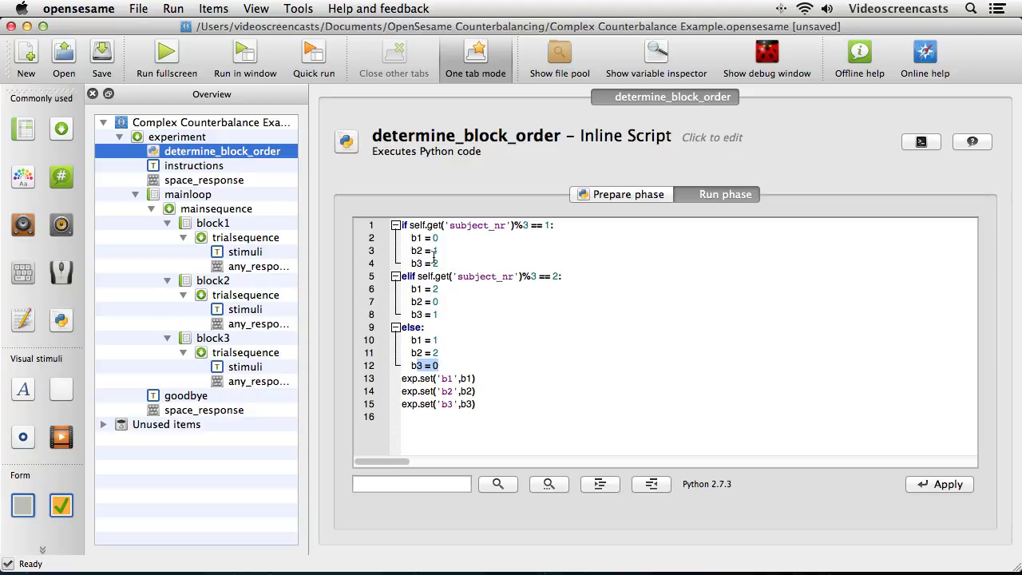
{"action": "double_click", "coordinate": [434, 237]}
{"action": "left_click_drag", "start_coordinate": [412, 238], "coordinate": [439, 238]}
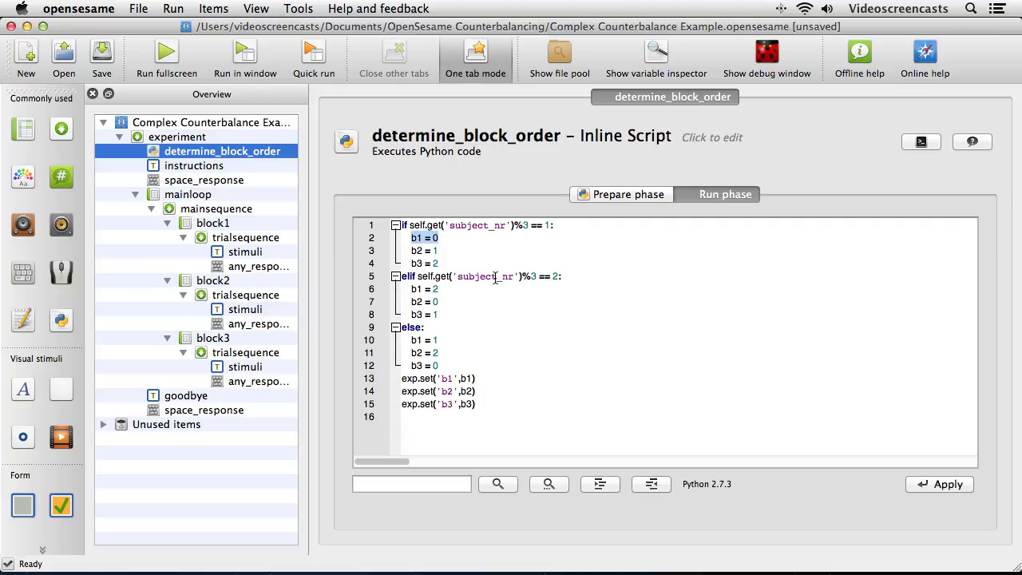
Examine the b2 assignment in the elif branch, the b3 assignment in the else branch, and b2 and b3 in the if branch
{"action": "left_click", "coordinate": [410, 302]}
{"action": "left_click_drag", "start_coordinate": [411, 302], "coordinate": [440, 301]}
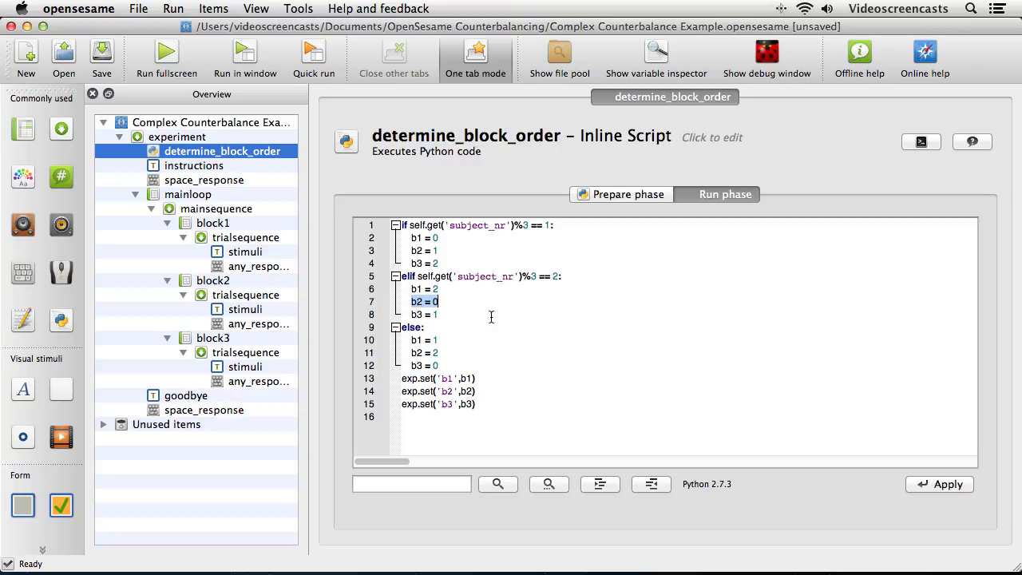
{"action": "left_click_drag", "start_coordinate": [410, 365], "coordinate": [439, 365]}
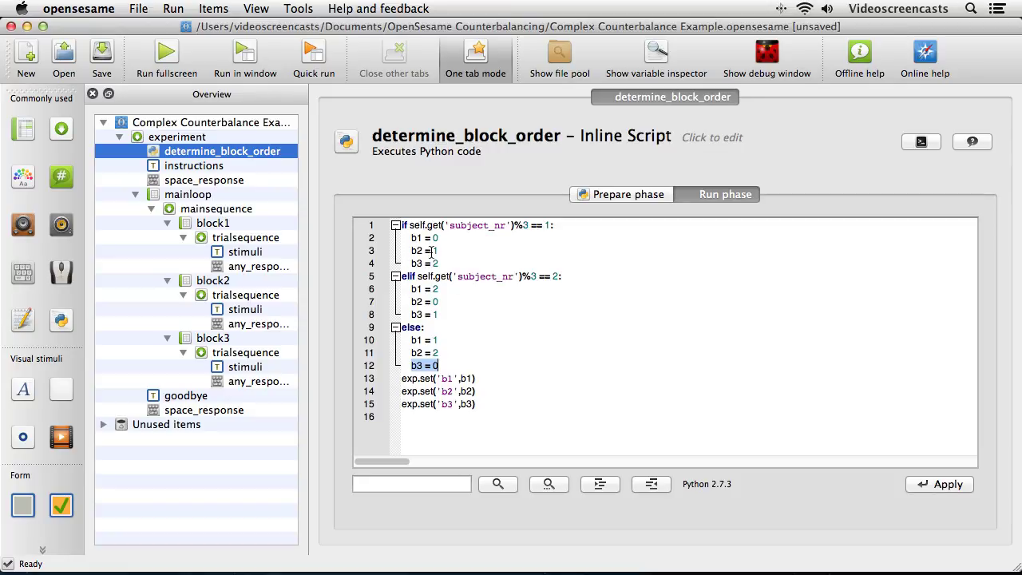
{"action": "left_click_drag", "start_coordinate": [431, 251], "coordinate": [438, 262]}
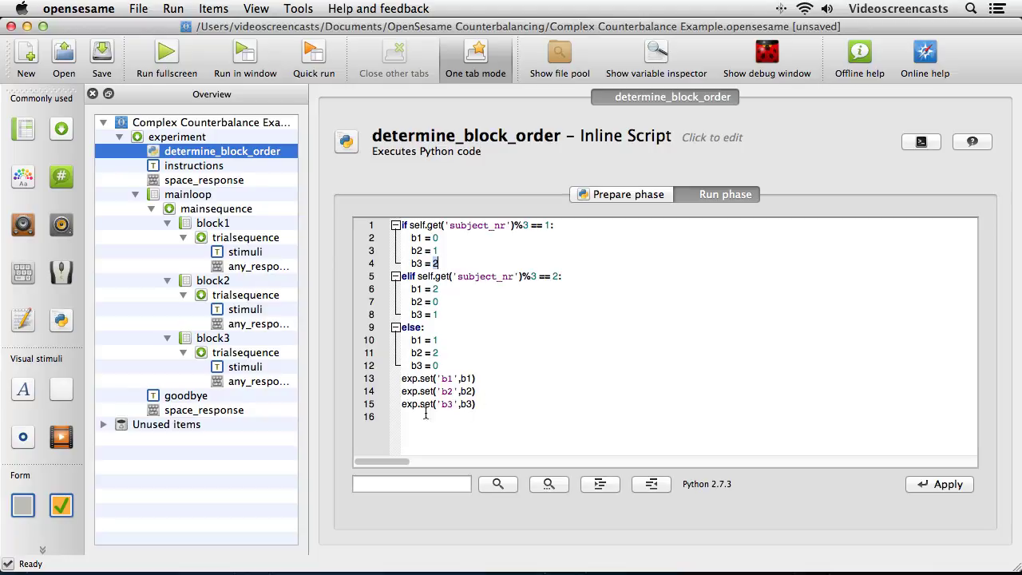
Examine the three exp.set lines that store b1, b2 and b3 as experiment variables
{"action": "left_click_drag", "start_coordinate": [401, 378], "coordinate": [478, 404]}
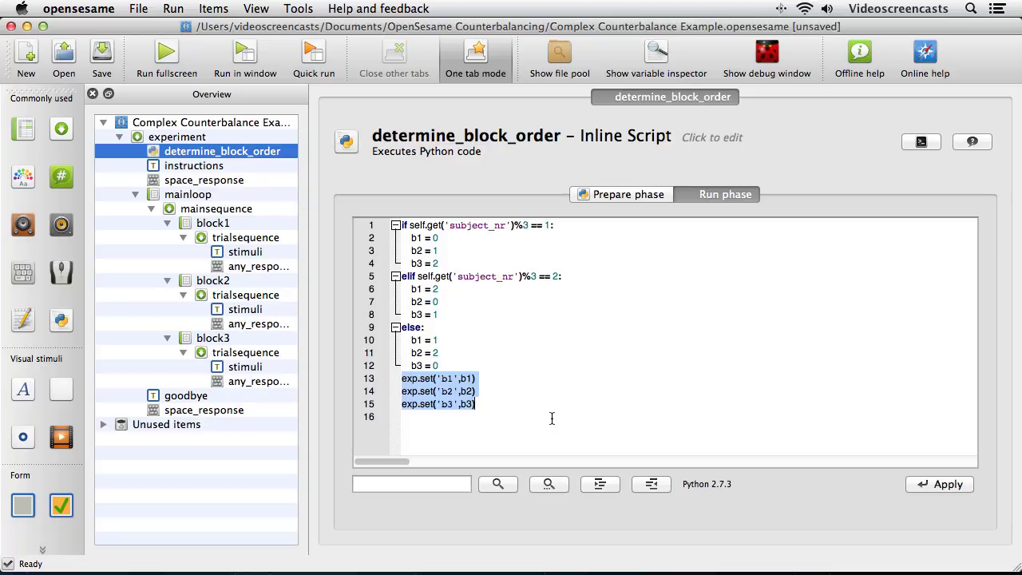
{"action": "left_click", "coordinate": [420, 380]}
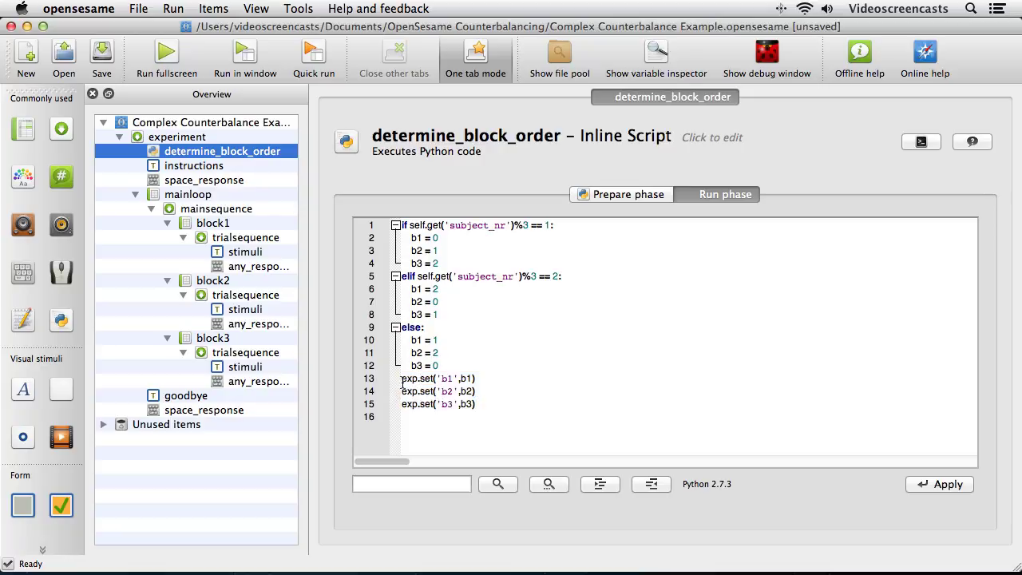
{"action": "double_click", "coordinate": [413, 380]}
{"action": "double_click", "coordinate": [428, 380]}
{"action": "double_click", "coordinate": [445, 379]}
{"action": "double_click", "coordinate": [467, 378]}
{"action": "left_click", "coordinate": [447, 391]}
{"action": "double_click", "coordinate": [467, 391]}
{"action": "left_click", "coordinate": [444, 404]}
{"action": "double_click", "coordinate": [464, 404]}
{"action": "left_click", "coordinate": [484, 424]}
Review the instructions text, the space_response settings, the mainloop cycles and the mainsequence run-if conditions
{"action": "left_click", "coordinate": [192, 169]}
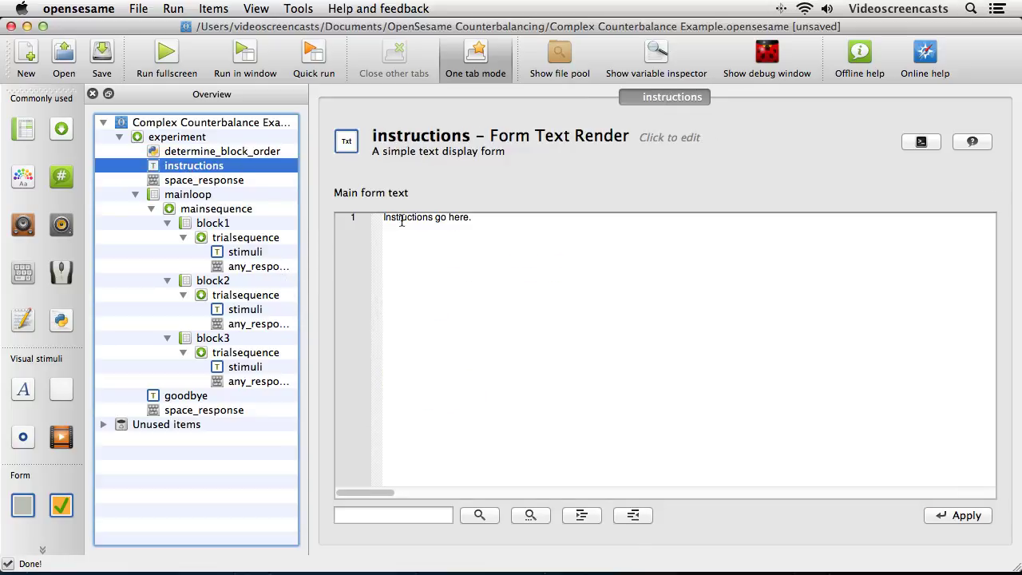
{"action": "left_click", "coordinate": [183, 183]}
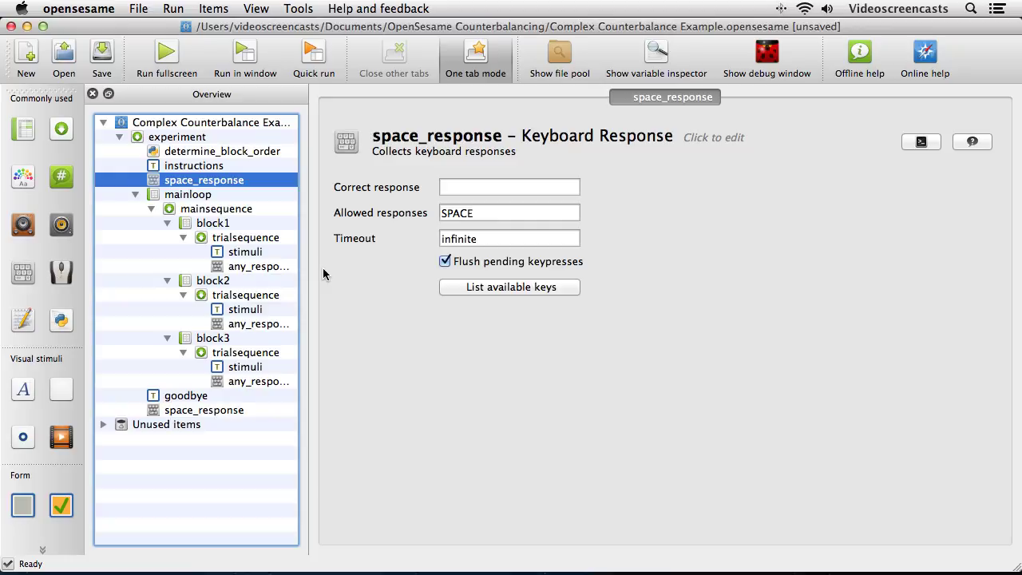
{"action": "left_click", "coordinate": [191, 200]}
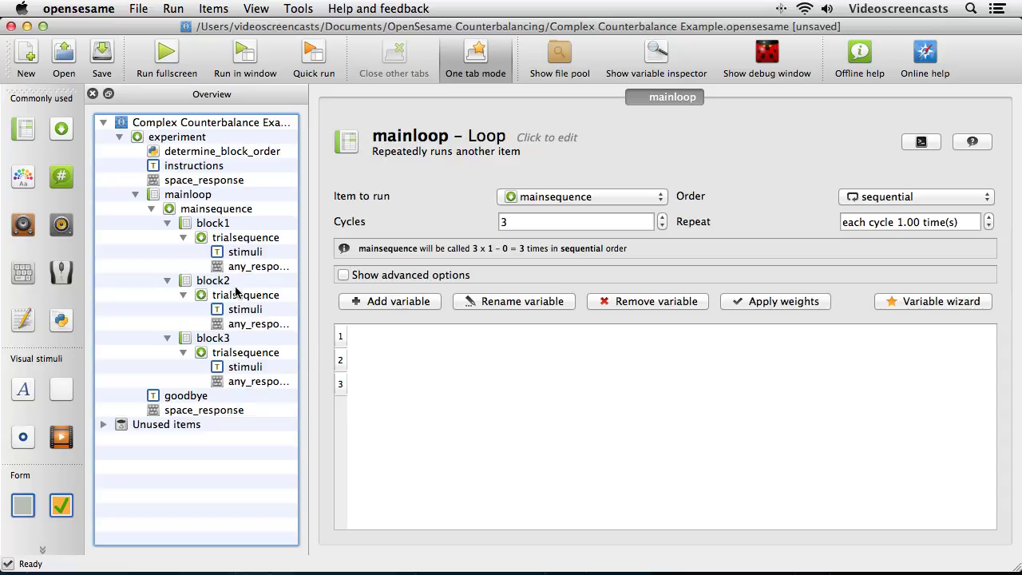
{"action": "left_click", "coordinate": [200, 211]}
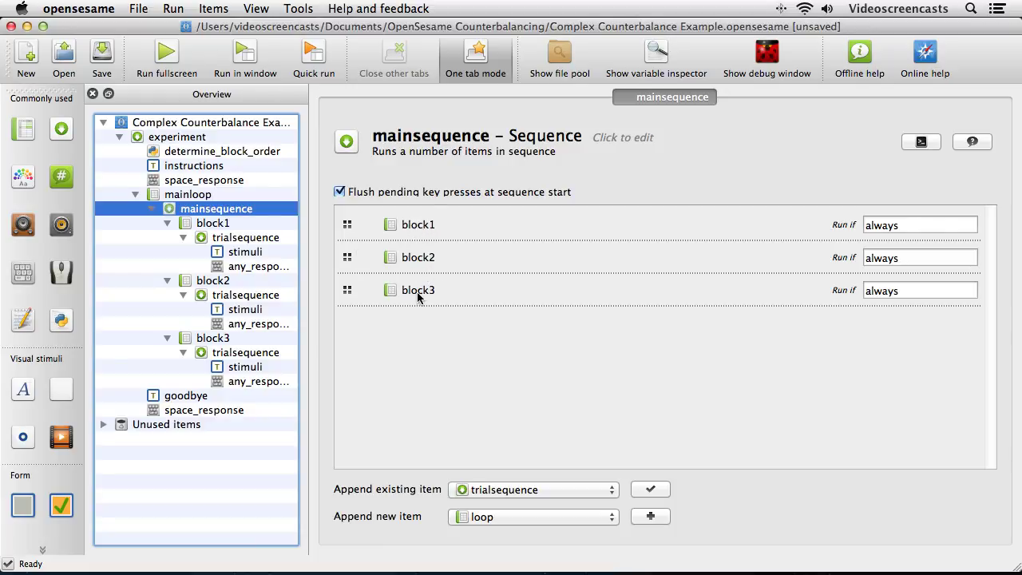
Review the msg variable in the block1, block2 and block3 loops and its use in the stimuli text
{"action": "left_click", "coordinate": [221, 227]}
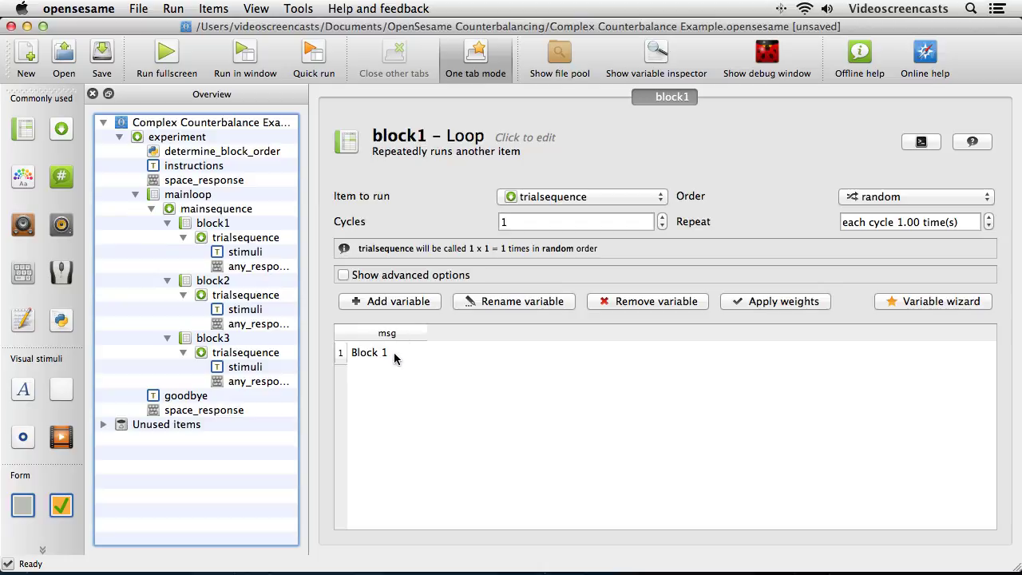
{"action": "left_click", "coordinate": [212, 282]}
{"action": "left_click", "coordinate": [229, 339]}
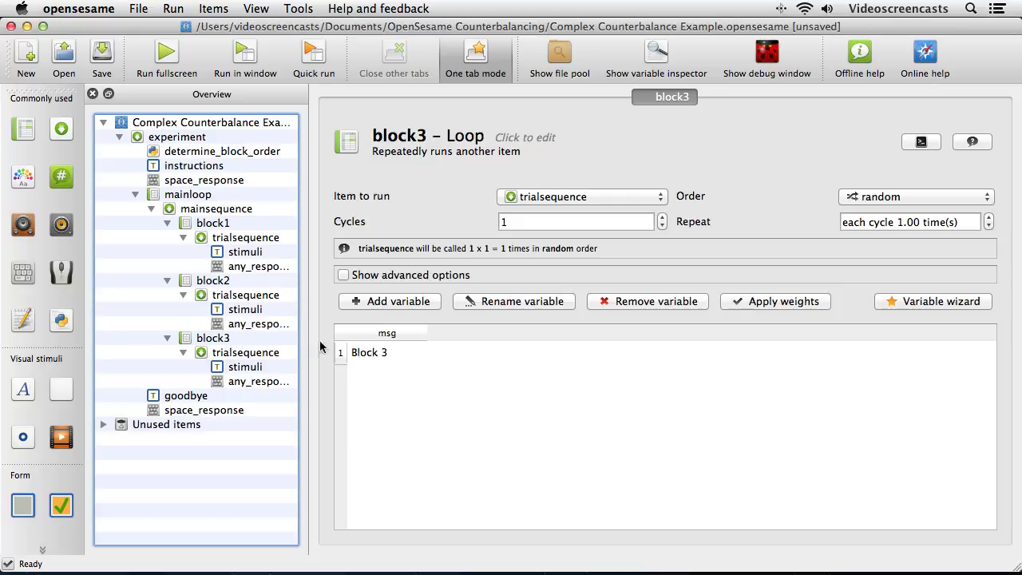
{"action": "left_click", "coordinate": [252, 255]}
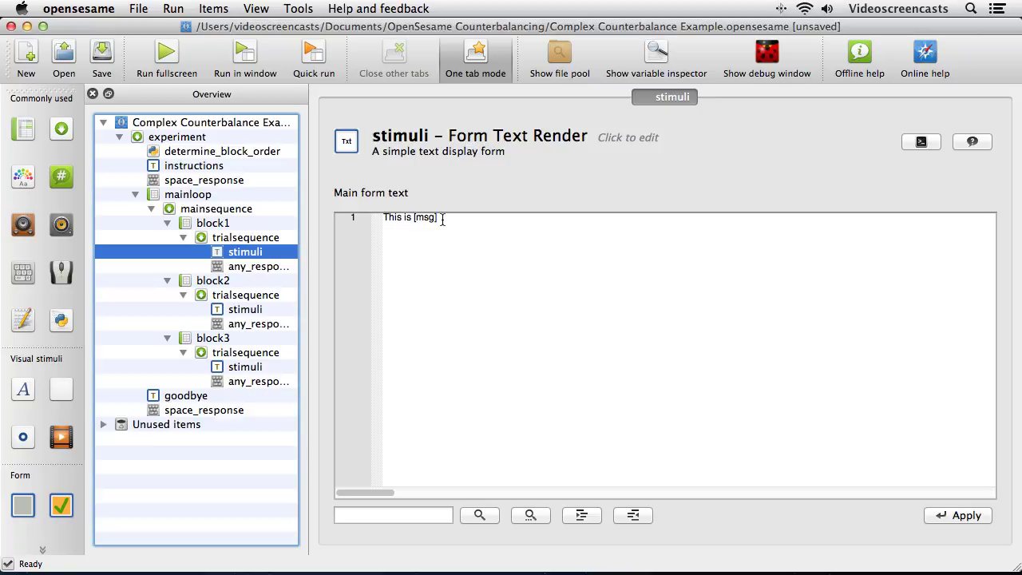
{"action": "left_click", "coordinate": [228, 226]}
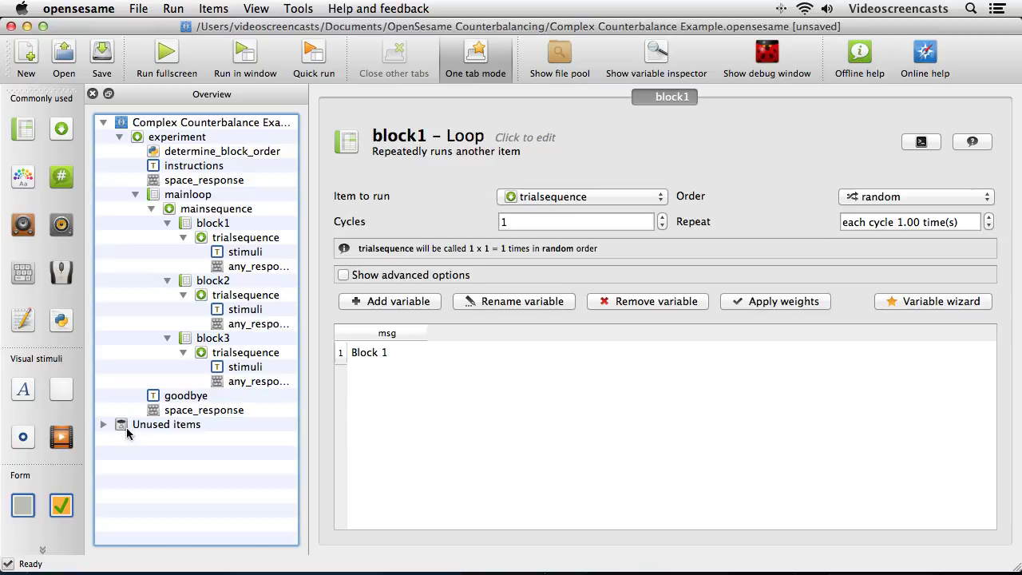
Check the goodbye message and the closing space_response, and revisit the mainloop and mainsequence settings
{"action": "left_click", "coordinate": [184, 398]}
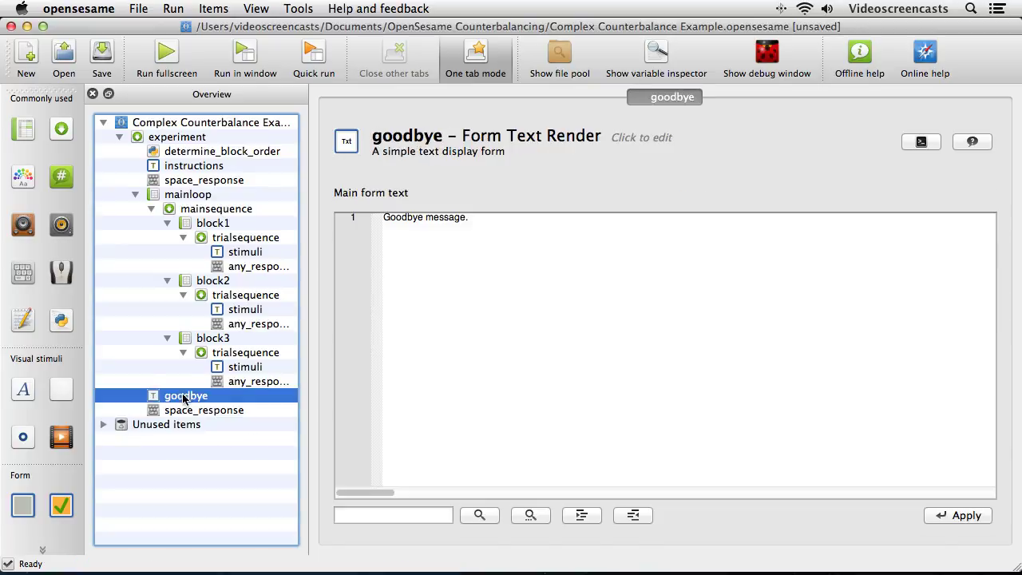
{"action": "left_click", "coordinate": [183, 411]}
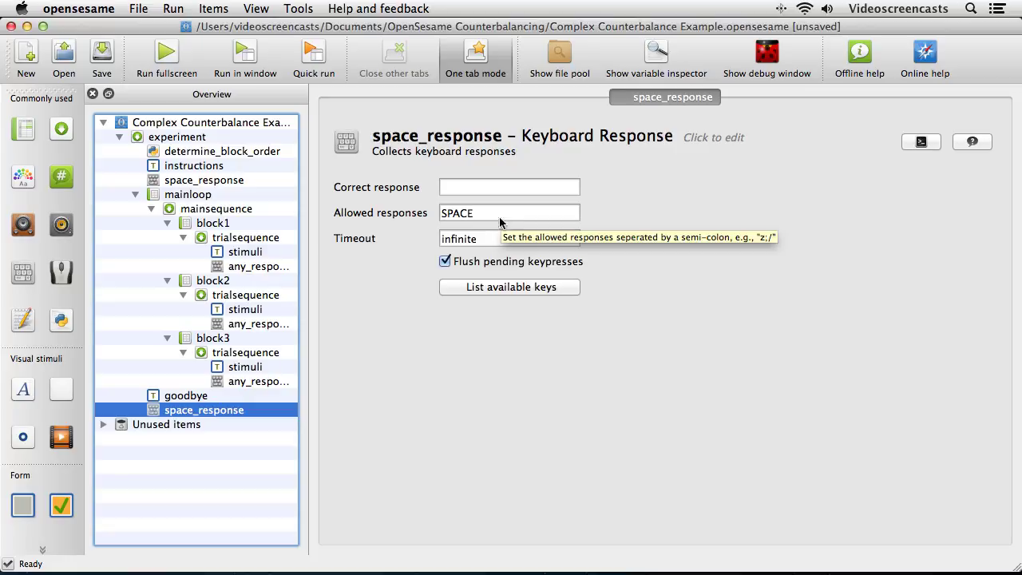
{"action": "left_click", "coordinate": [199, 199]}
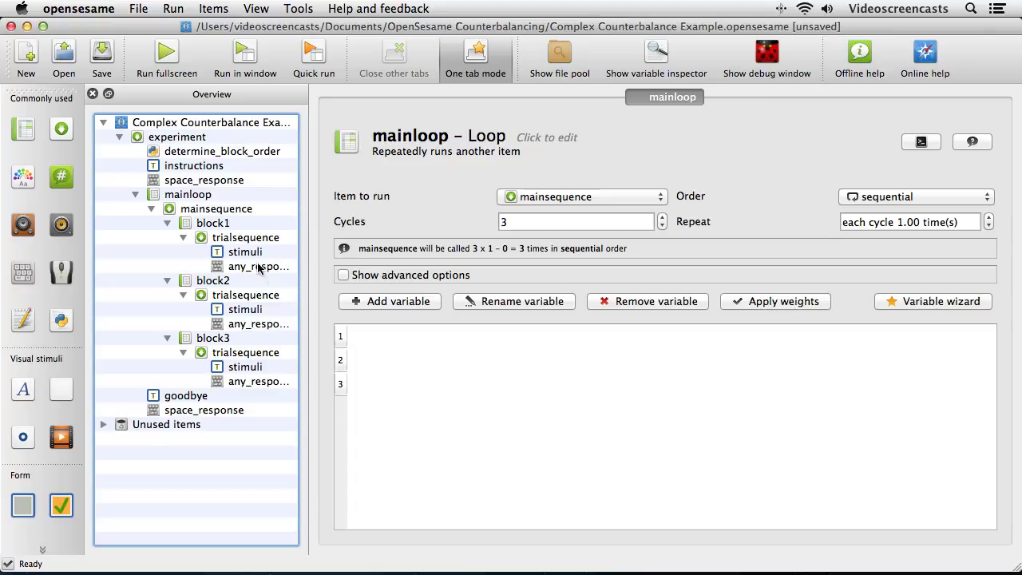
{"action": "left_click", "coordinate": [214, 209]}
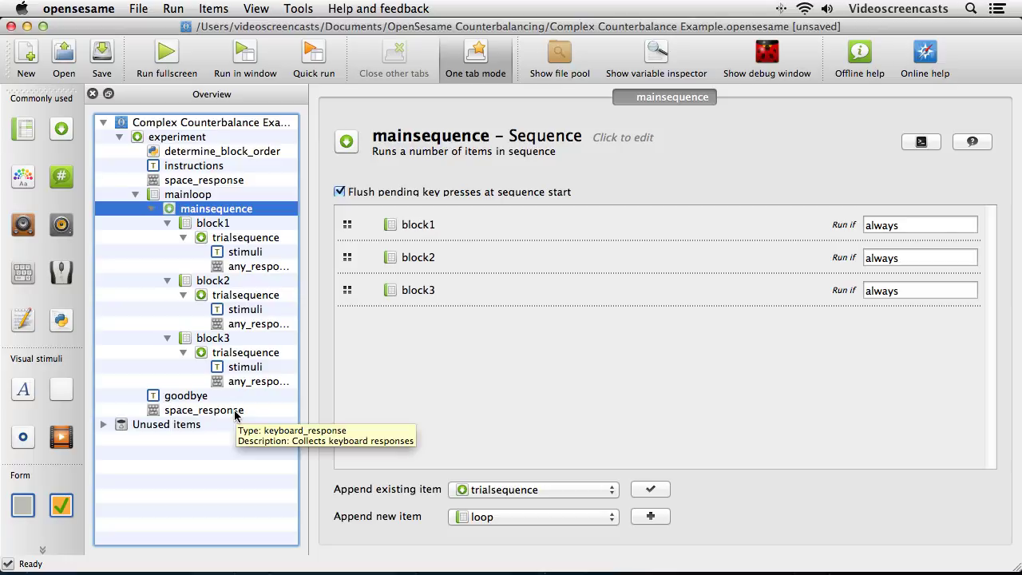
Run the experiment in a window as subject 1 and save the logfile as subject-1
{"action": "left_click", "coordinate": [245, 52]}
{"action": "left_click", "coordinate": [577, 280]}
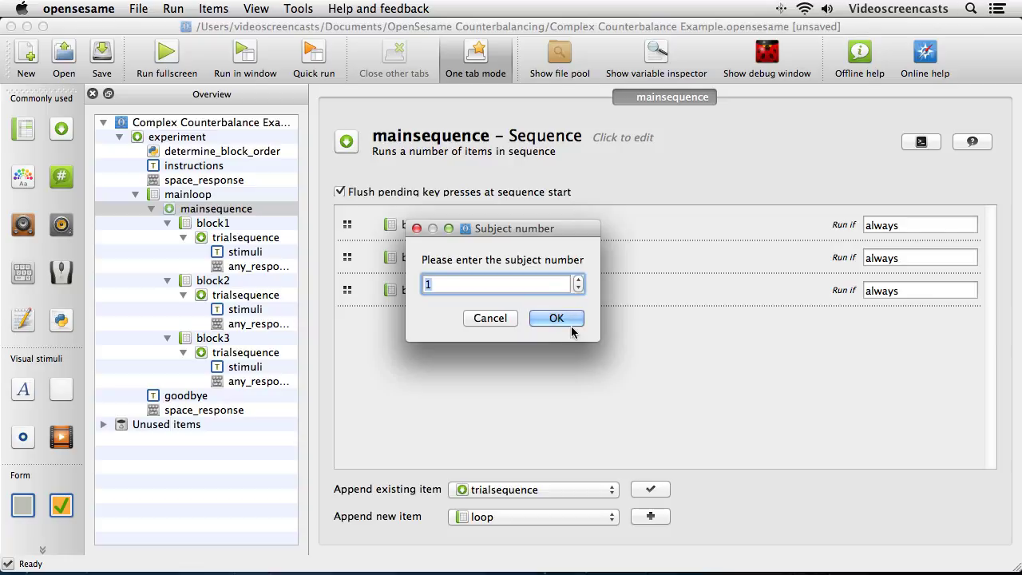
{"action": "left_click", "coordinate": [559, 318]}
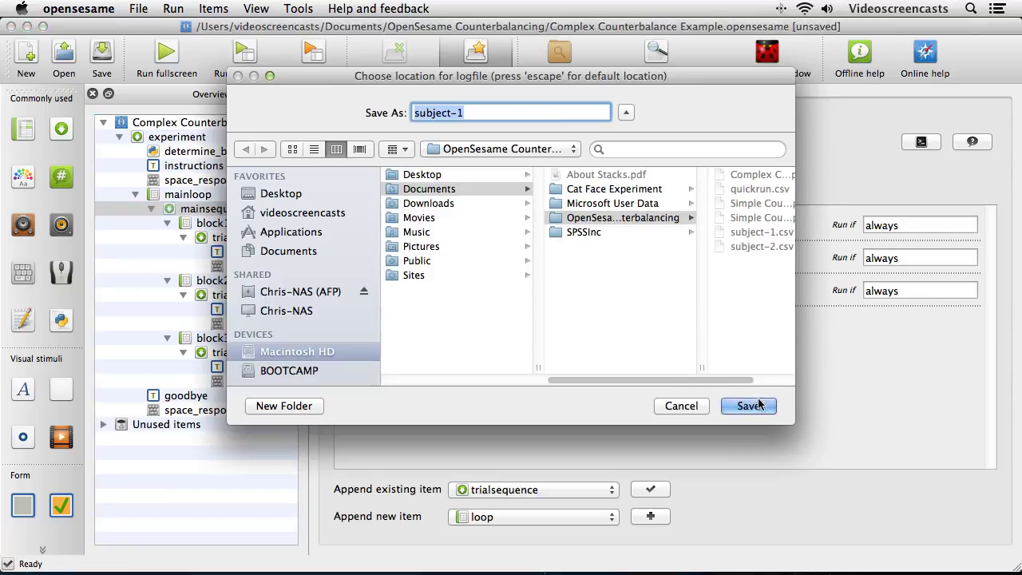
{"action": "left_click", "coordinate": [750, 405]}
{"action": "left_click", "coordinate": [626, 182]}
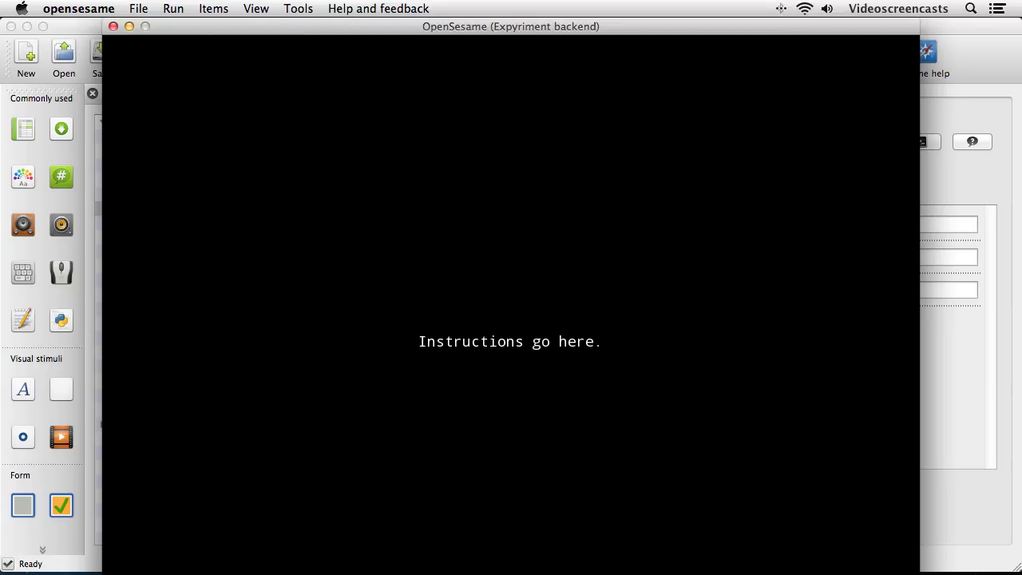
Advance through the subject 1 run from the instructions to the goodbye message and decline copying the logfile to the file pool
{"action": "key", "text": "space"}
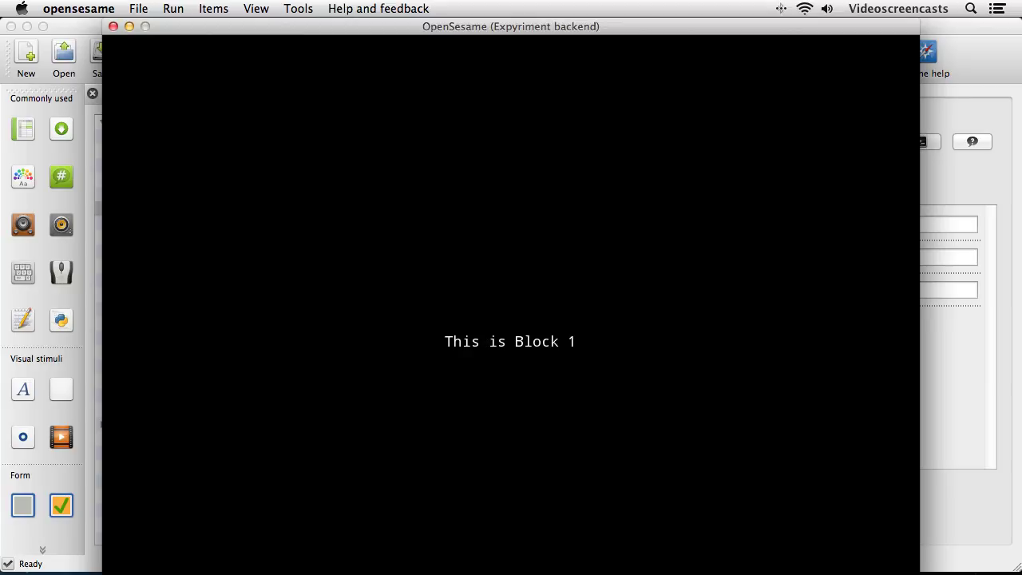
{"action": "key", "text": "space"}
{"action": "key", "text": "space"}
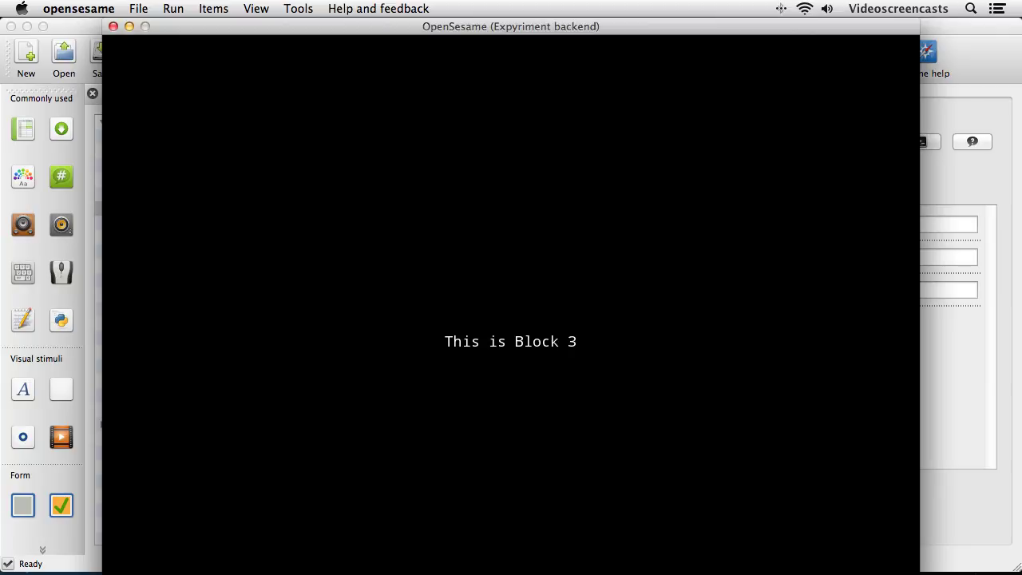
{"action": "key", "text": "space"}
{"action": "key", "text": "space"}
{"action": "key", "text": "space"}
{"action": "key", "text": "space"}
{"action": "key", "text": "space"}
{"action": "key", "text": "space"}
{"action": "key", "text": "space"}
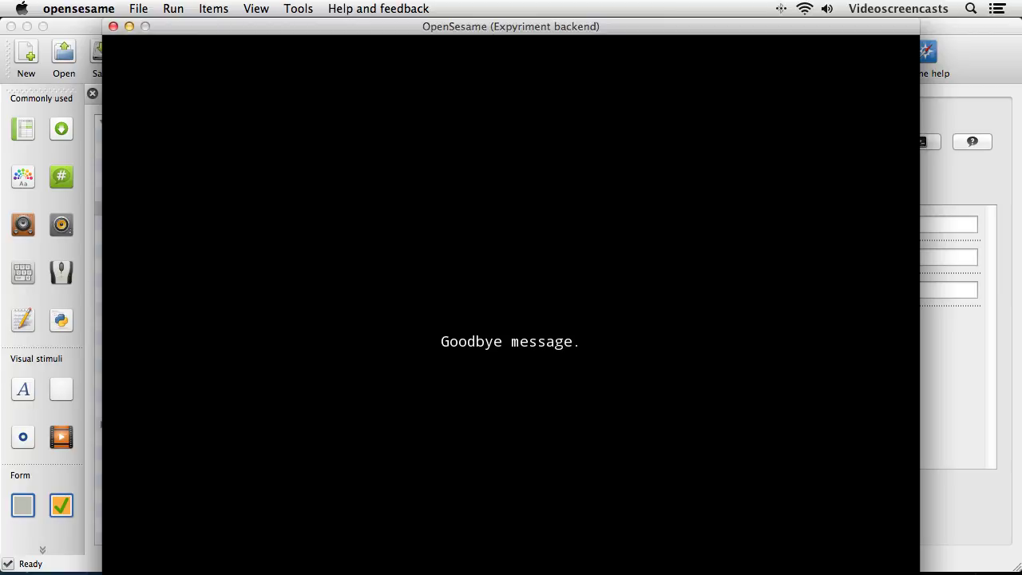
{"action": "key", "text": "space"}
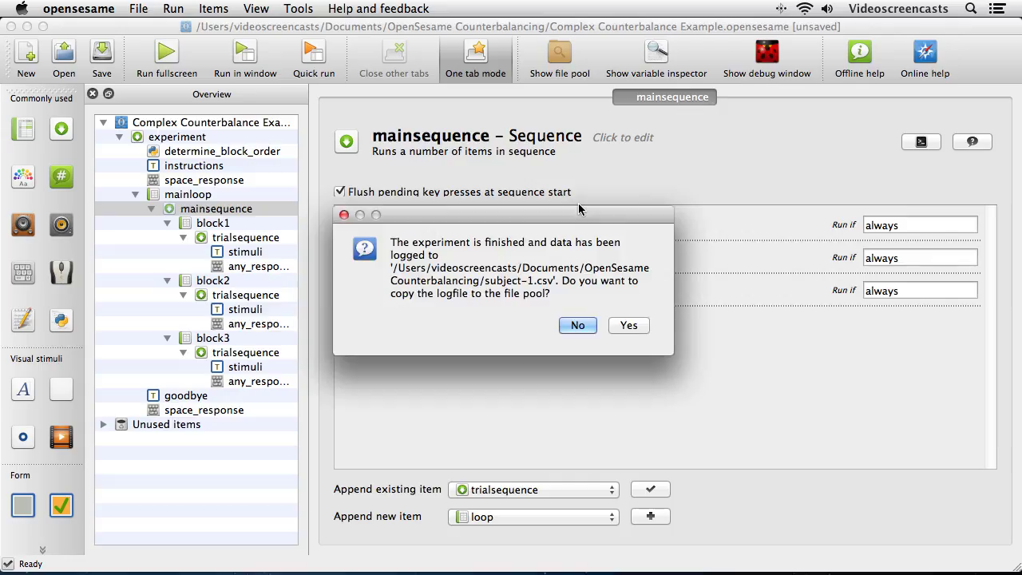
{"action": "left_click", "coordinate": [578, 325]}
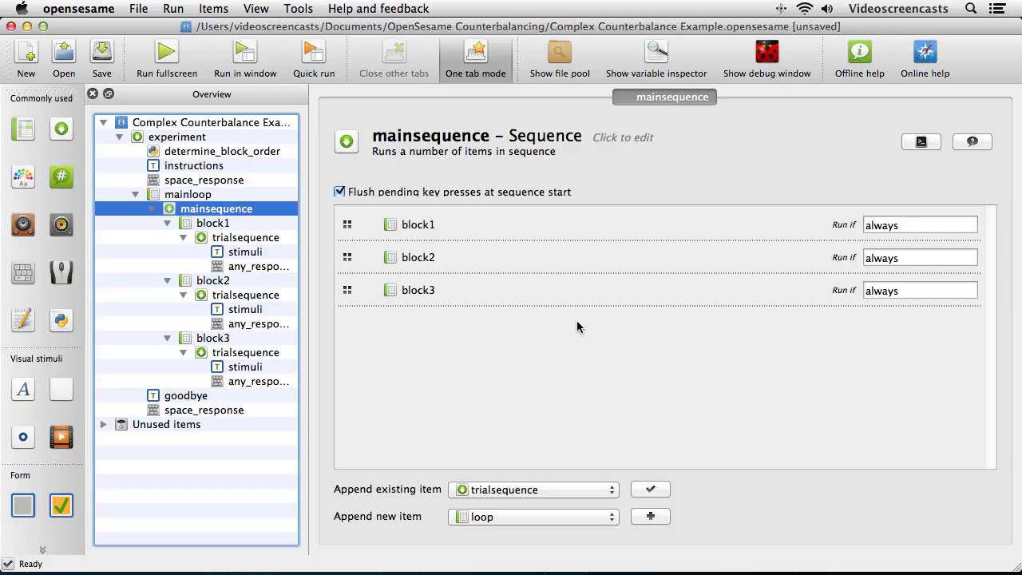
Show the variable inspector, widen it and its Variable column, and select the count_mainsequence variable
{"action": "left_click", "coordinate": [654, 49]}
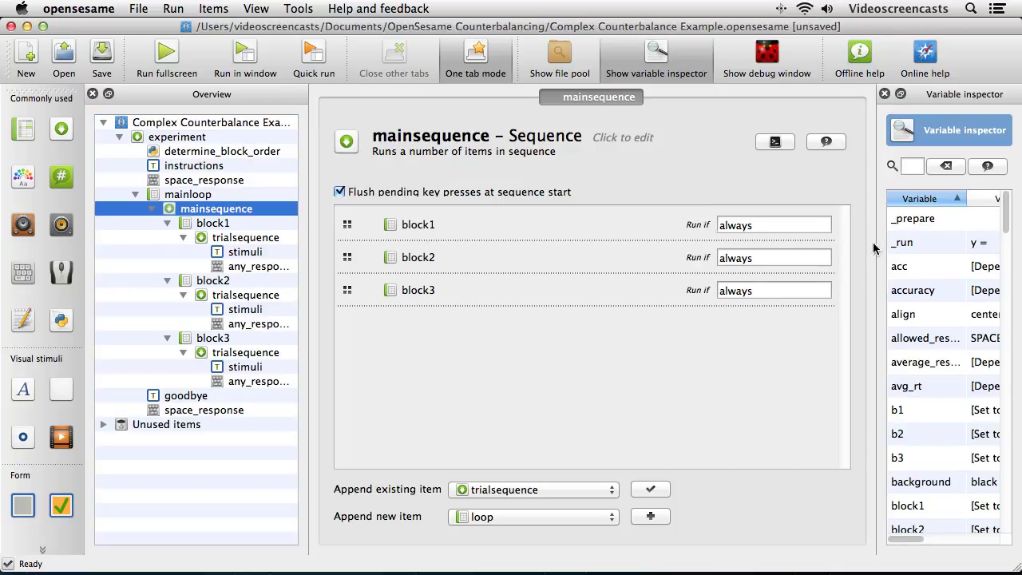
{"action": "left_click_drag", "start_coordinate": [874, 248], "coordinate": [742, 242]}
{"action": "left_click_drag", "start_coordinate": [1006, 235], "coordinate": [1008, 317]}
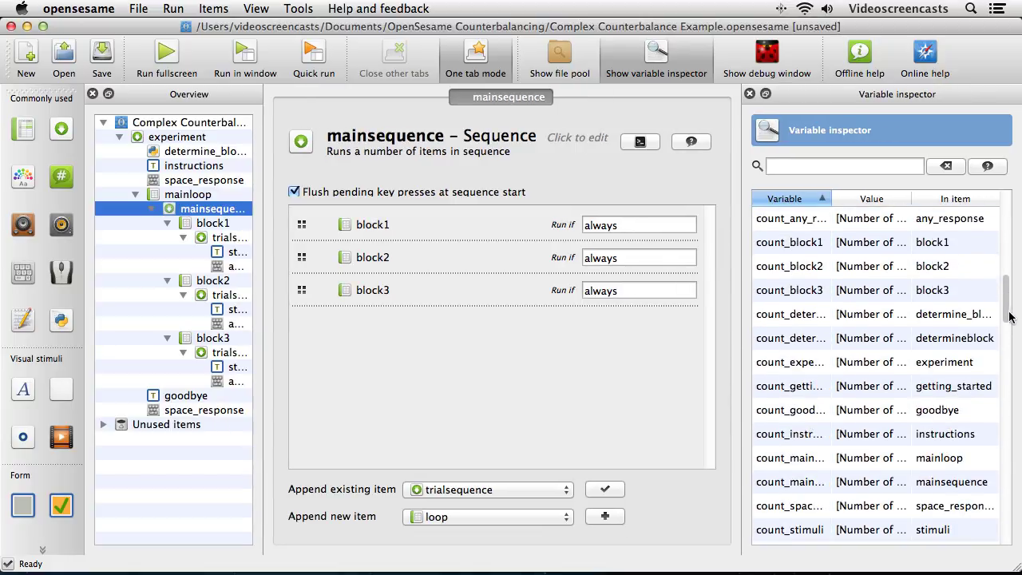
{"action": "left_click_drag", "start_coordinate": [831, 199], "coordinate": [898, 199]}
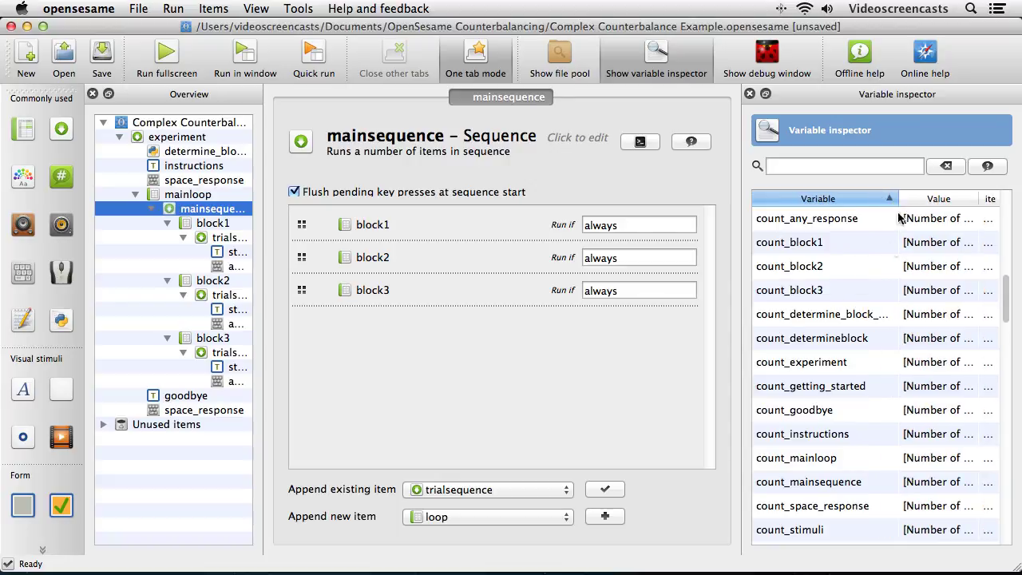
{"action": "left_click", "coordinate": [802, 480]}
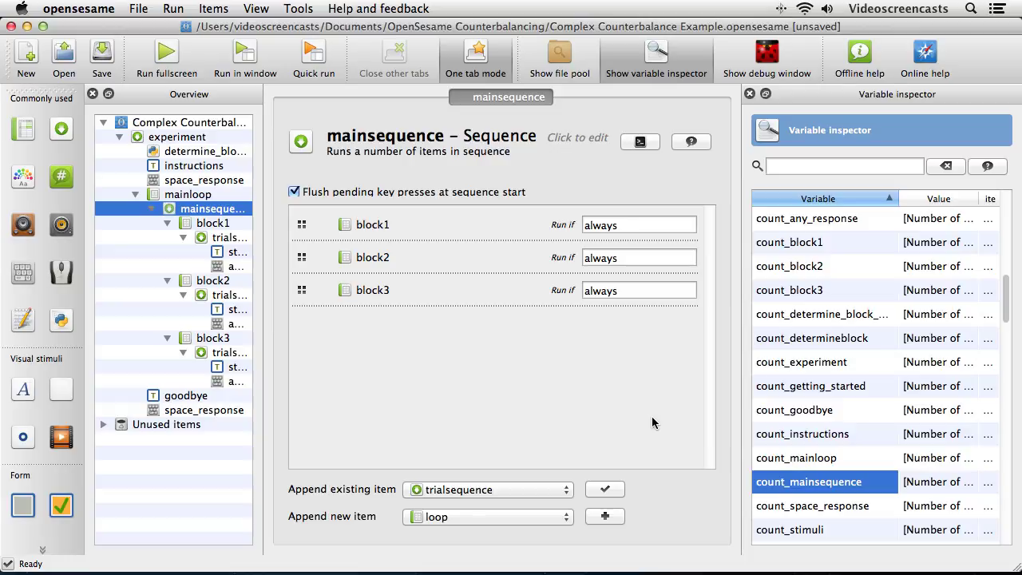
Replace the run-if condition of block1 in mainsequence with "="
{"action": "double_click", "coordinate": [602, 224]}
{"action": "left_click_drag", "start_coordinate": [603, 225], "coordinate": [568, 222]}
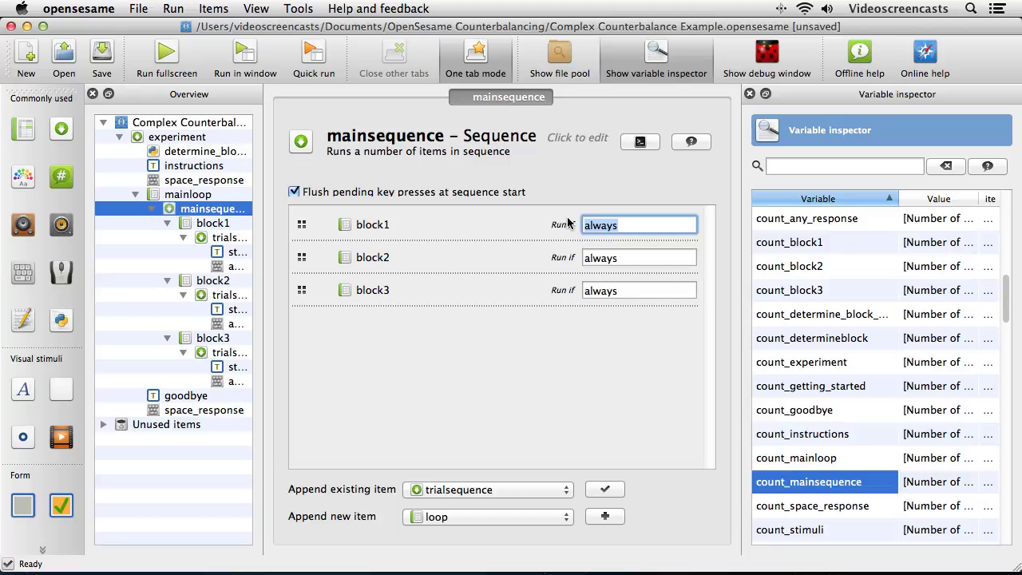
{"action": "type", "text": "="}
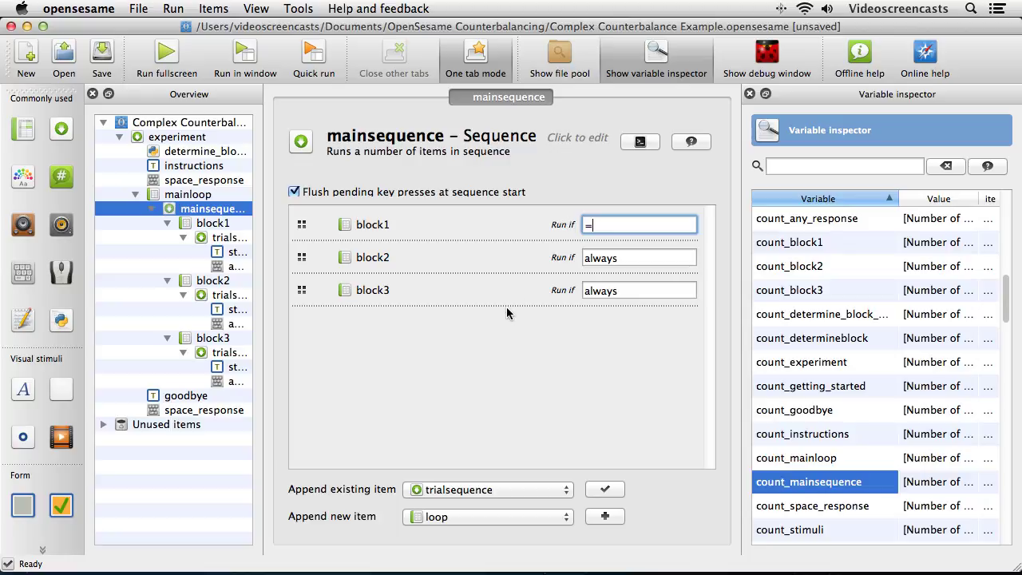
Switch to TextEdit, examine the prepared b1 run-if condition, and check it against the determine_block_order script
{"action": "key", "text": "super+Tab"}
{"action": "key", "text": "super+Tab"}
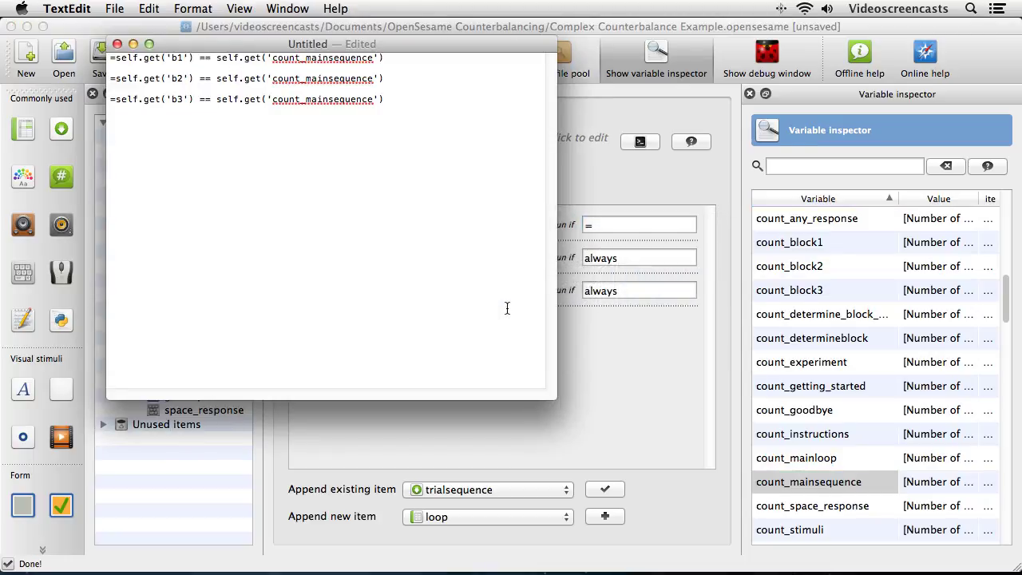
{"action": "left_click_drag", "start_coordinate": [469, 45], "coordinate": [675, 197]}
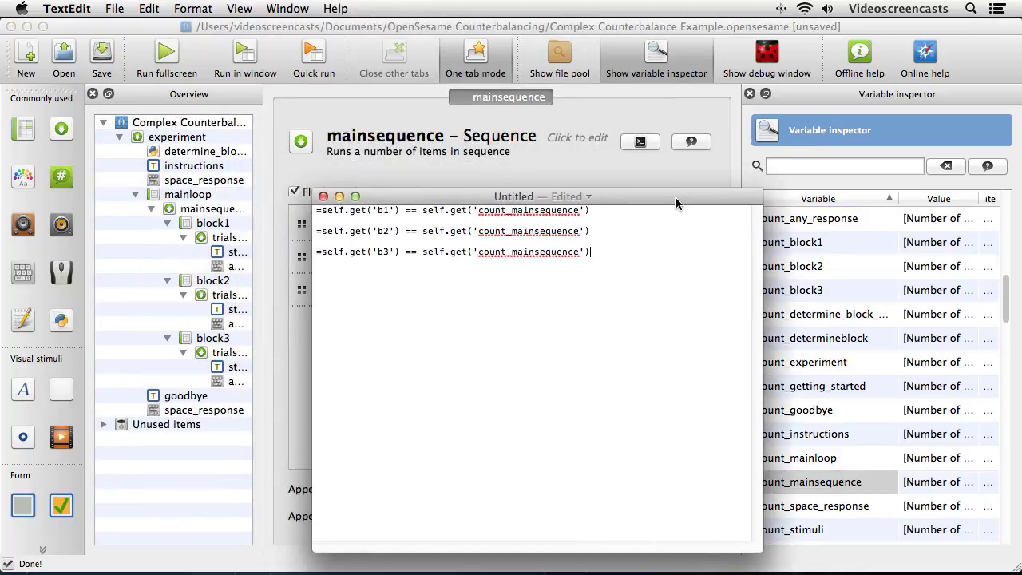
{"action": "double_click", "coordinate": [319, 210]}
{"action": "left_click_drag", "start_coordinate": [634, 213], "coordinate": [302, 208]}
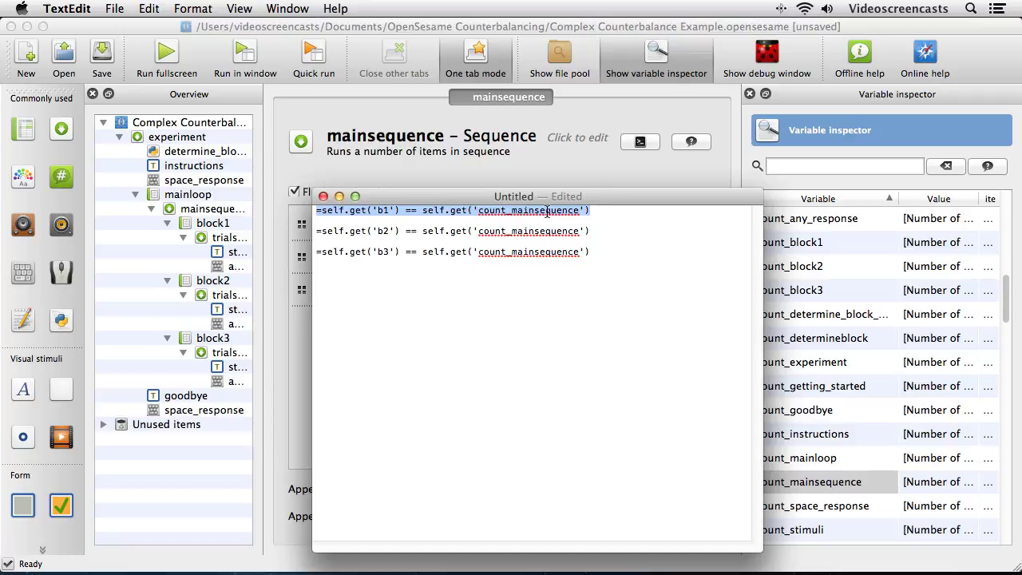
{"action": "left_click", "coordinate": [212, 153]}
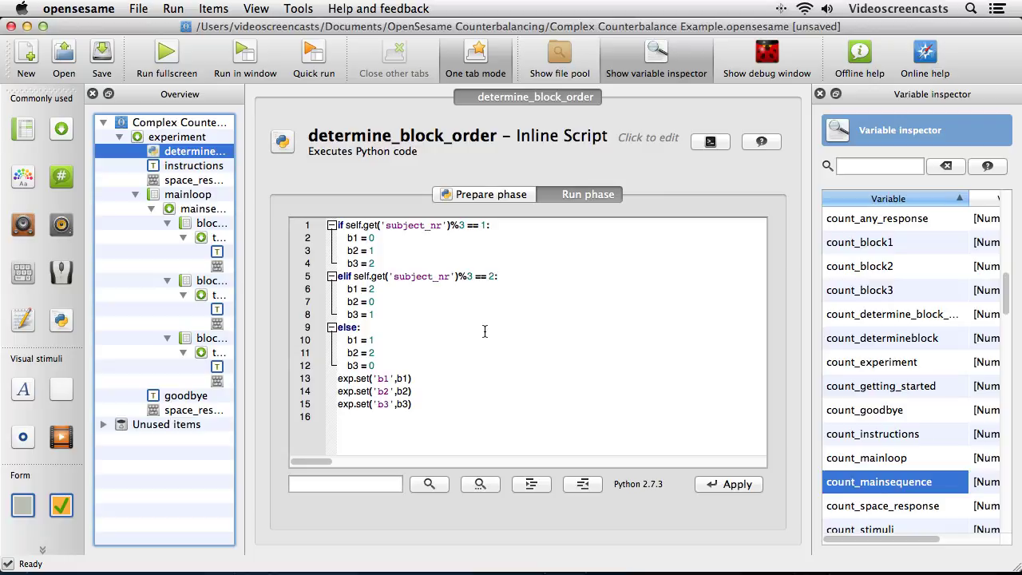
Compare the b1, b2 and b3 run-if conditions in TextEdit with the determine_block_order script, keeping the script visible beside the TextEdit window
{"action": "left_click_drag", "start_coordinate": [347, 238], "coordinate": [375, 237]}
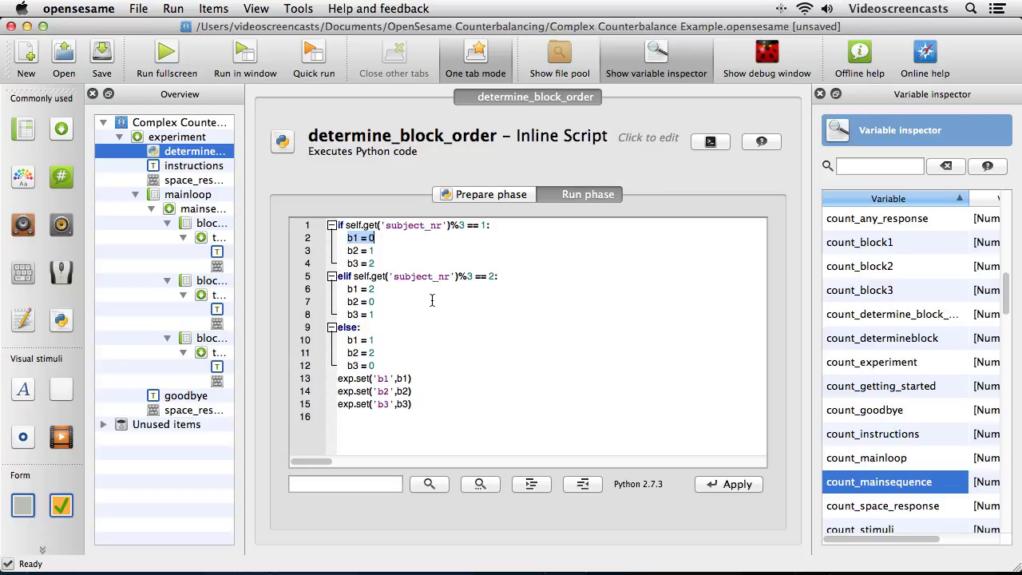
{"action": "key", "text": "super+Tab"}
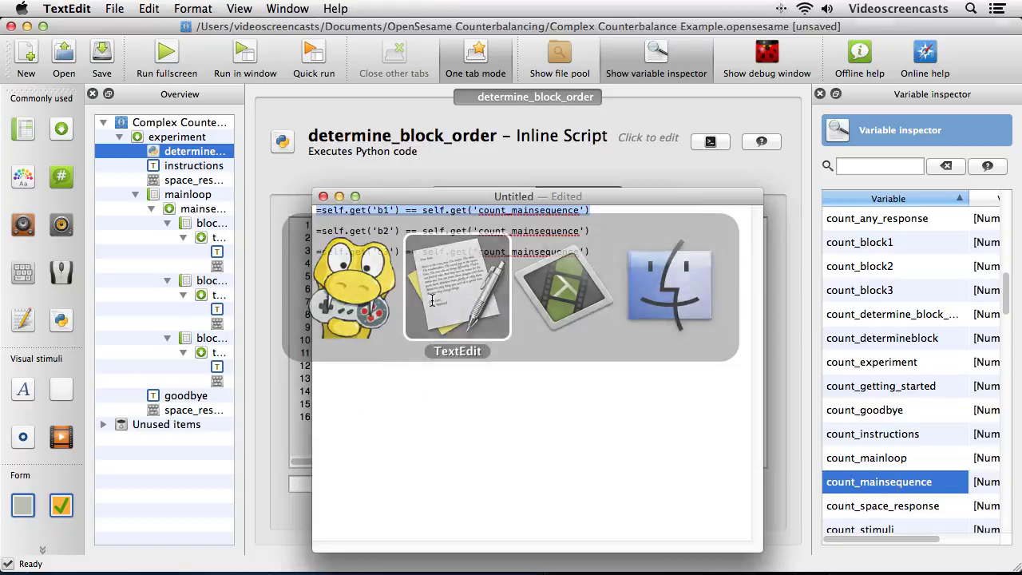
{"action": "left_click_drag", "start_coordinate": [616, 197], "coordinate": [903, 104]}
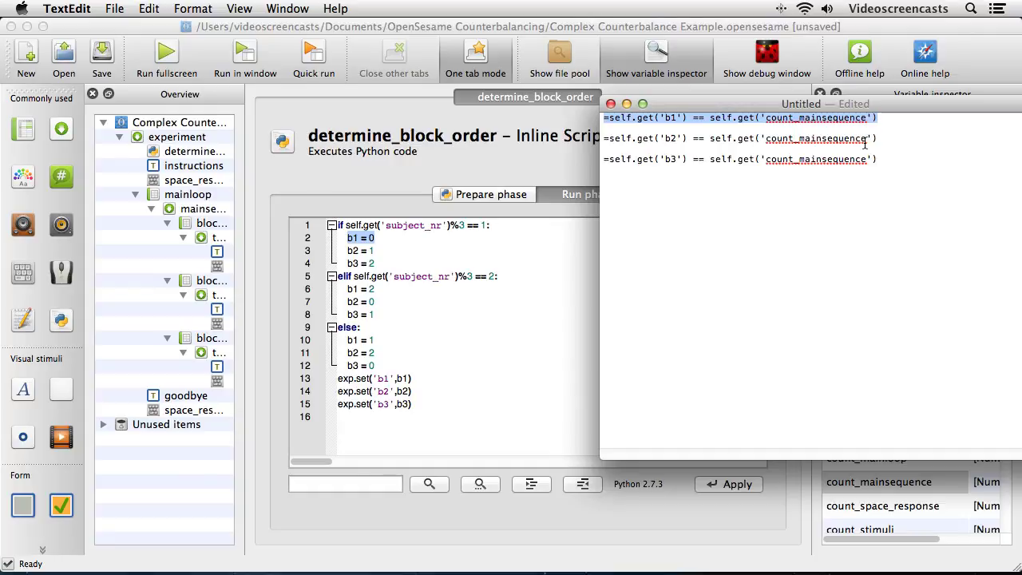
{"action": "left_click_drag", "start_coordinate": [883, 138], "coordinate": [576, 137]}
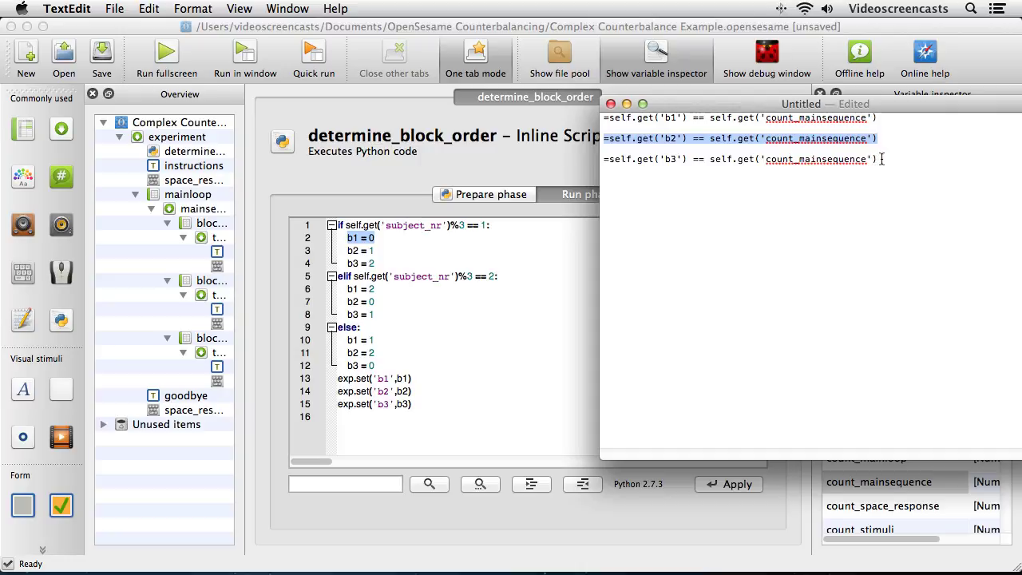
{"action": "left_click_drag", "start_coordinate": [881, 159], "coordinate": [603, 160]}
{"action": "left_click", "coordinate": [723, 150]}
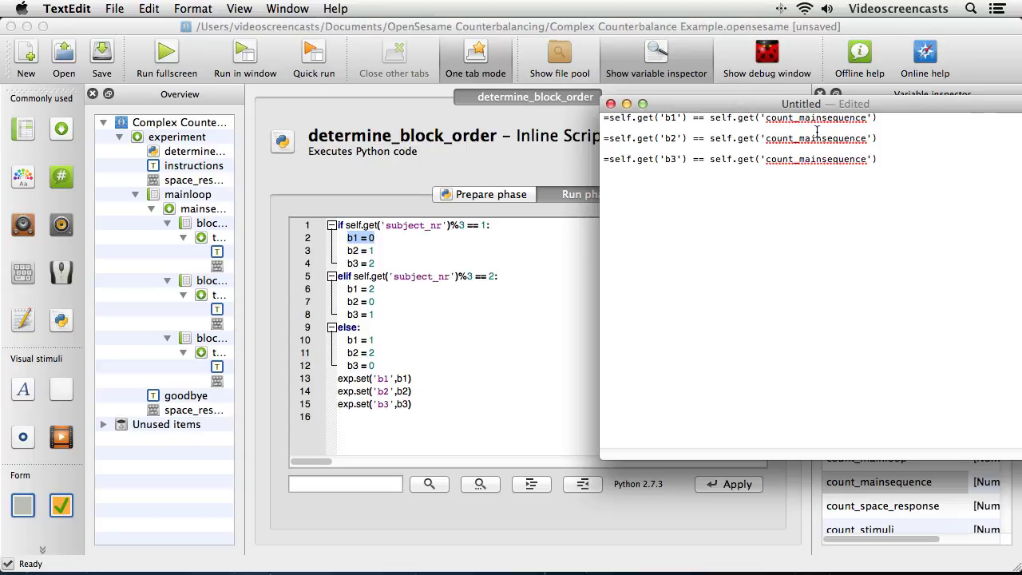
Copy "=self.get('b1') == self.get('count_mainsequence')" from TextEdit, hide the variable inspector, and make the copied text block1's run-if condition in mainsequence
{"action": "left_click_drag", "start_coordinate": [879, 120], "coordinate": [573, 118]}
{"action": "key", "text": "super+c"}
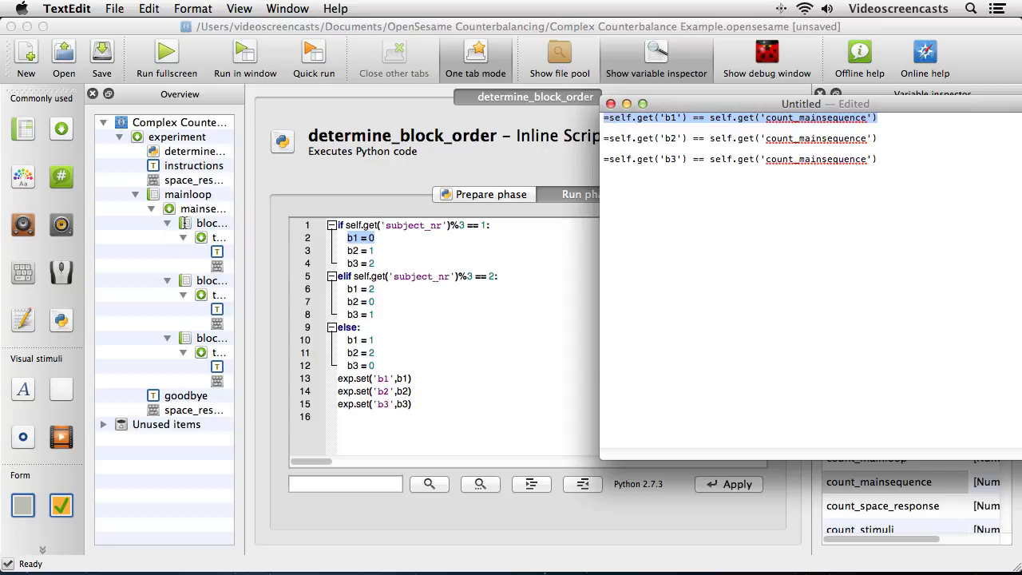
{"action": "left_click", "coordinate": [187, 210]}
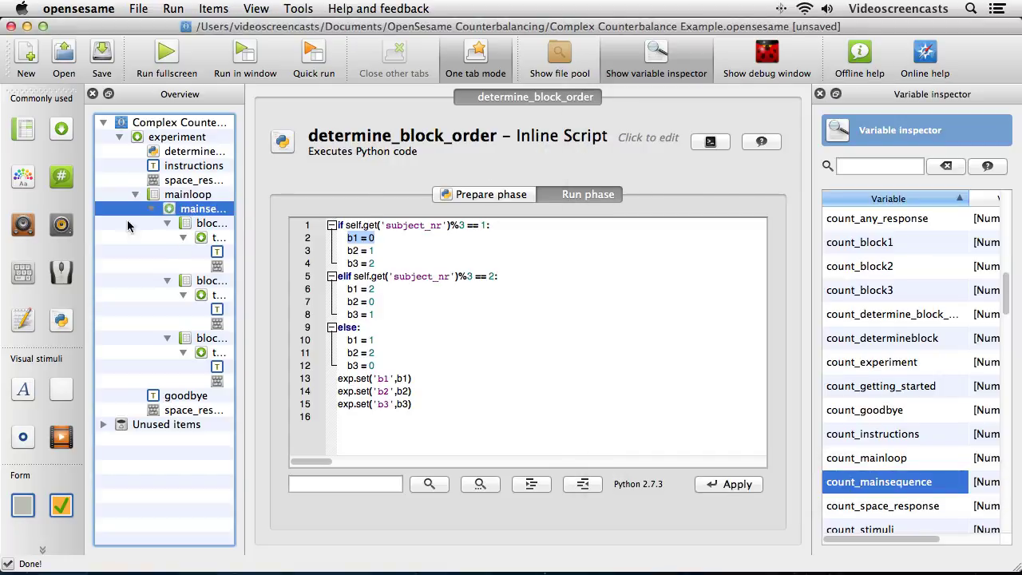
{"action": "left_click", "coordinate": [187, 209]}
{"action": "key", "text": "super+i"}
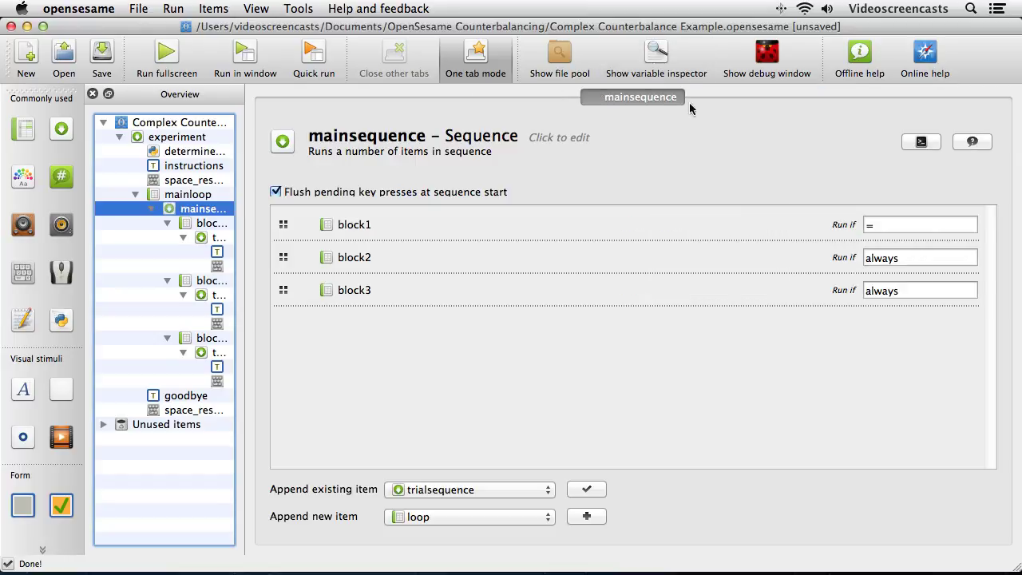
{"action": "double_click", "coordinate": [873, 225]}
{"action": "right_click", "coordinate": [886, 223]}
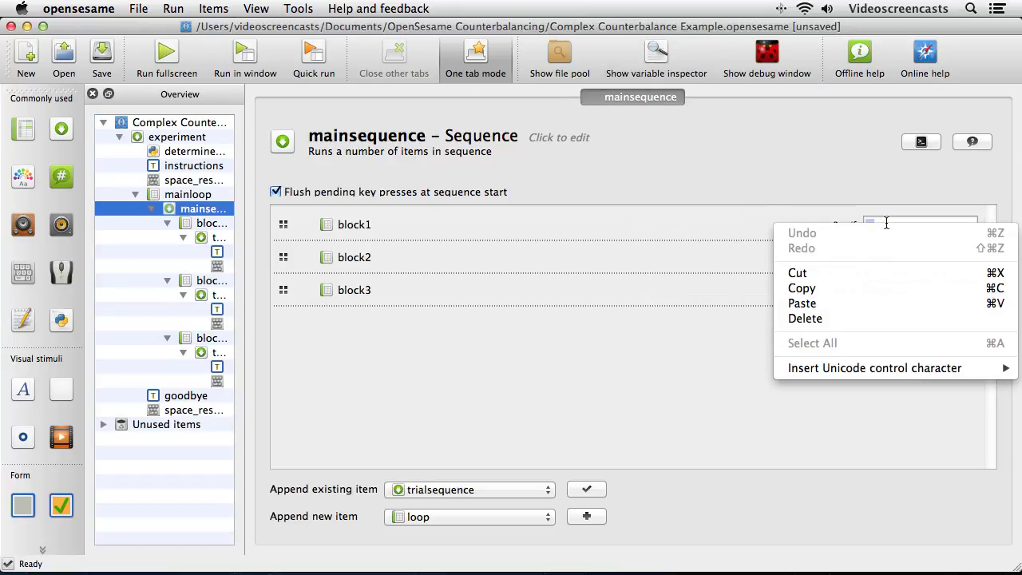
{"action": "left_click", "coordinate": [872, 299]}
Replace block2's run-if condition in mainsequence with "=self.get('b2') == self.get('count_mainsequence')" copied from TextEdit
{"action": "double_click", "coordinate": [900, 257]}
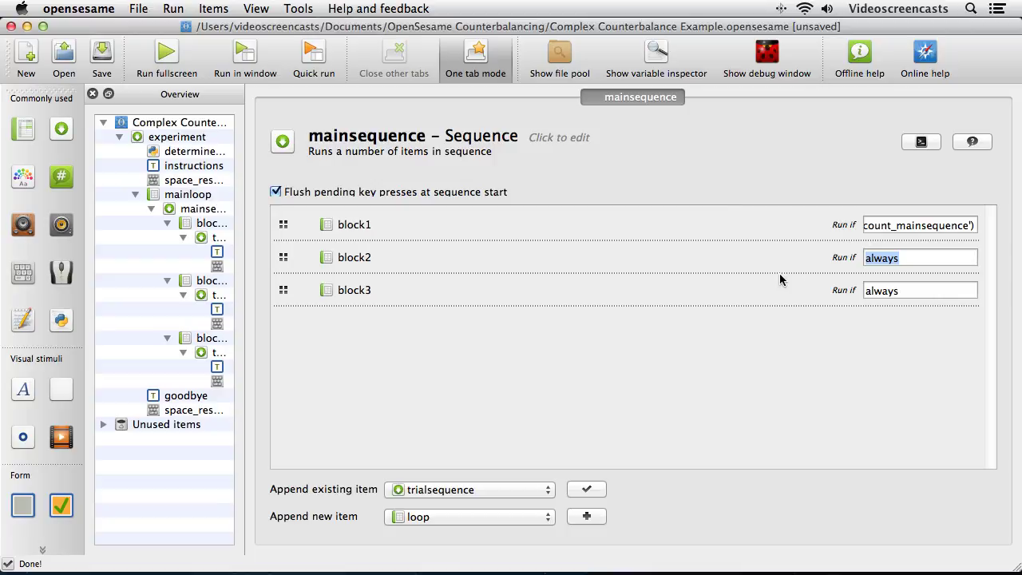
{"action": "key", "text": "super+Tab"}
{"action": "left_click_drag", "start_coordinate": [882, 139], "coordinate": [605, 139]}
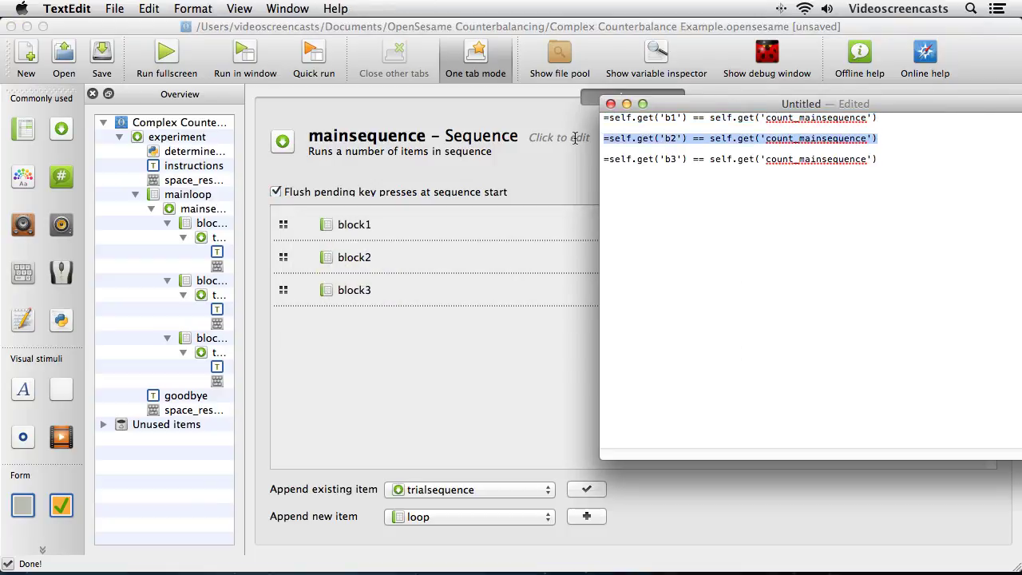
{"action": "left_click", "coordinate": [722, 26]}
{"action": "double_click", "coordinate": [905, 257]}
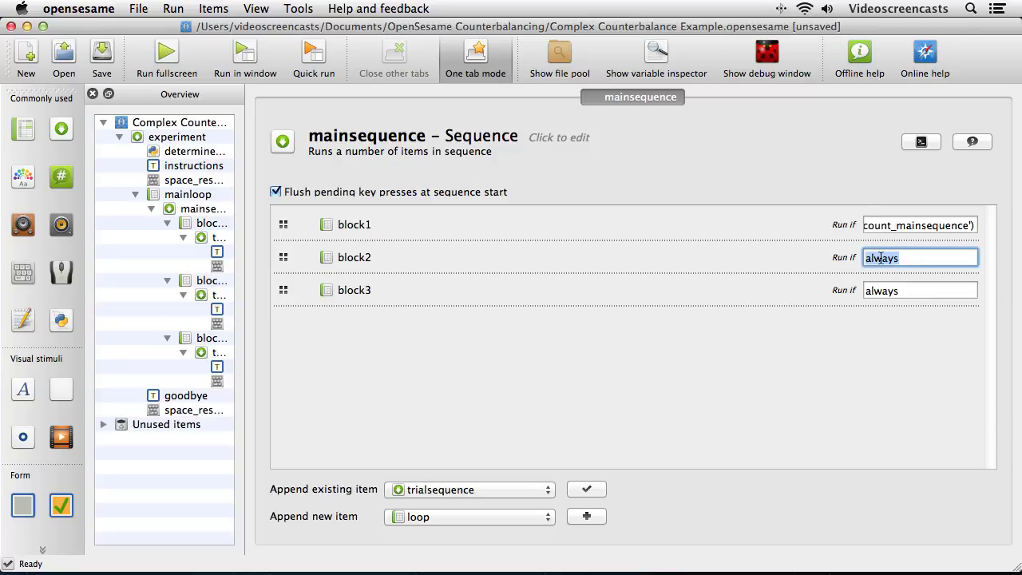
{"action": "right_click", "coordinate": [881, 257]}
{"action": "left_click", "coordinate": [862, 339]}
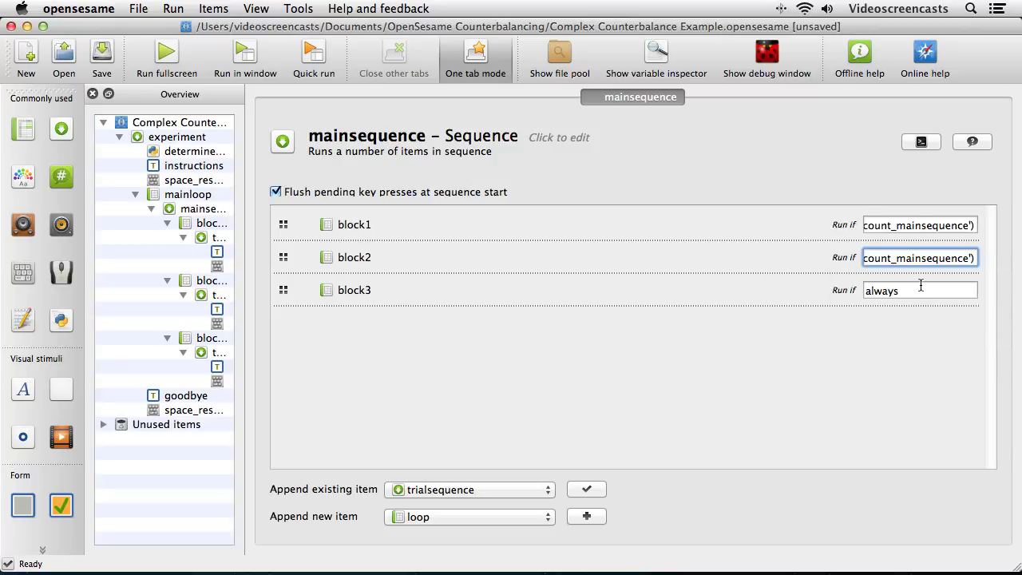
Replace block3's run-if condition with the TextEdit line "=self.get('b3') == self.get('count_mainsequence')"
{"action": "key", "text": "super+Tab"}
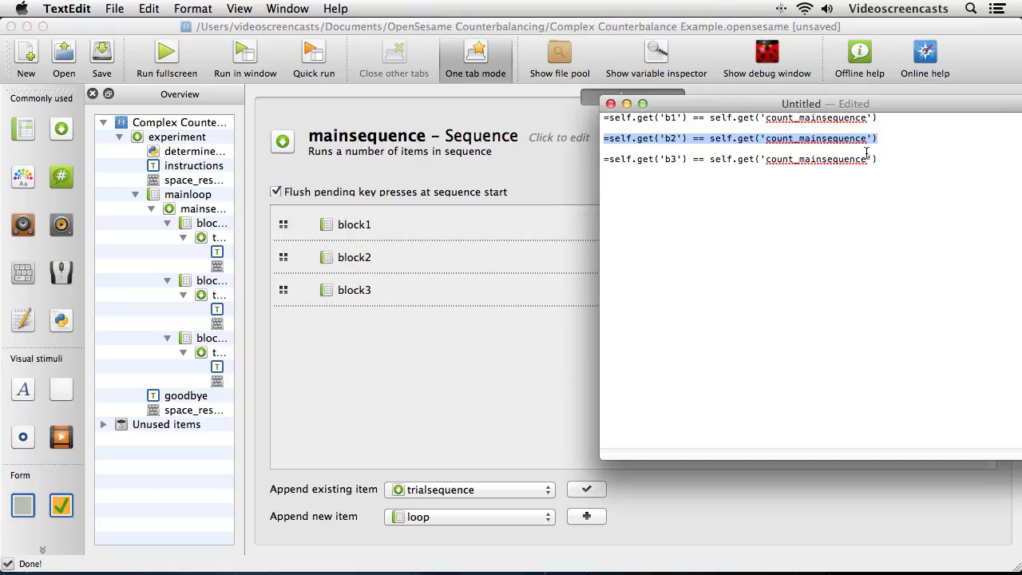
{"action": "left_click_drag", "start_coordinate": [891, 159], "coordinate": [615, 156]}
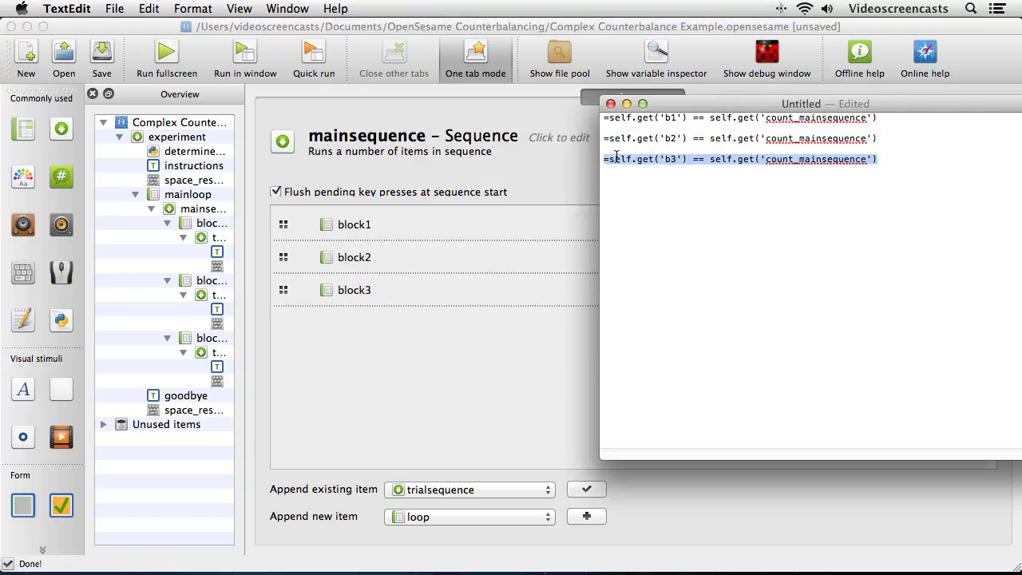
{"action": "key", "text": "super+Tab"}
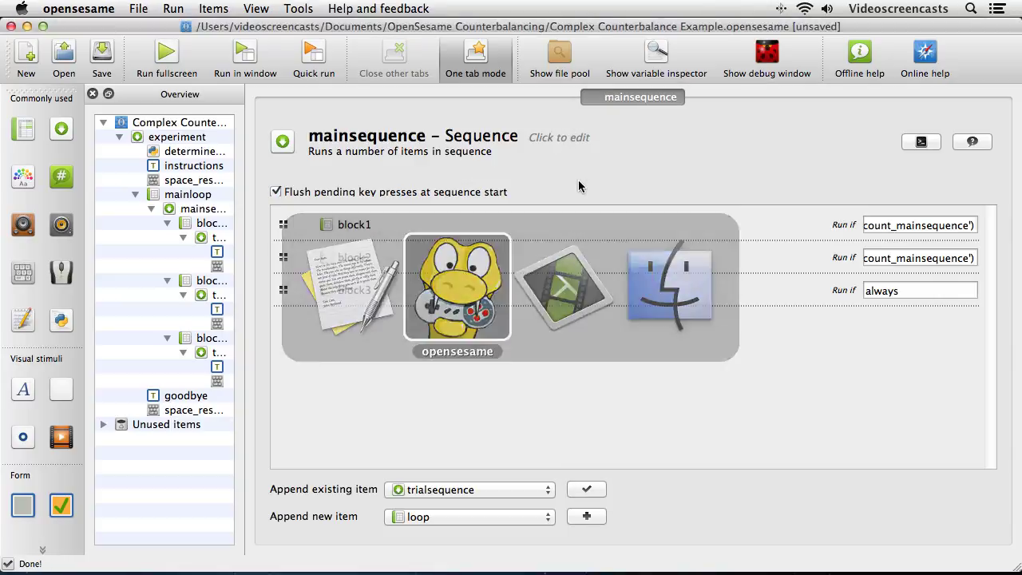
{"action": "left_click_drag", "start_coordinate": [908, 292], "coordinate": [833, 287]}
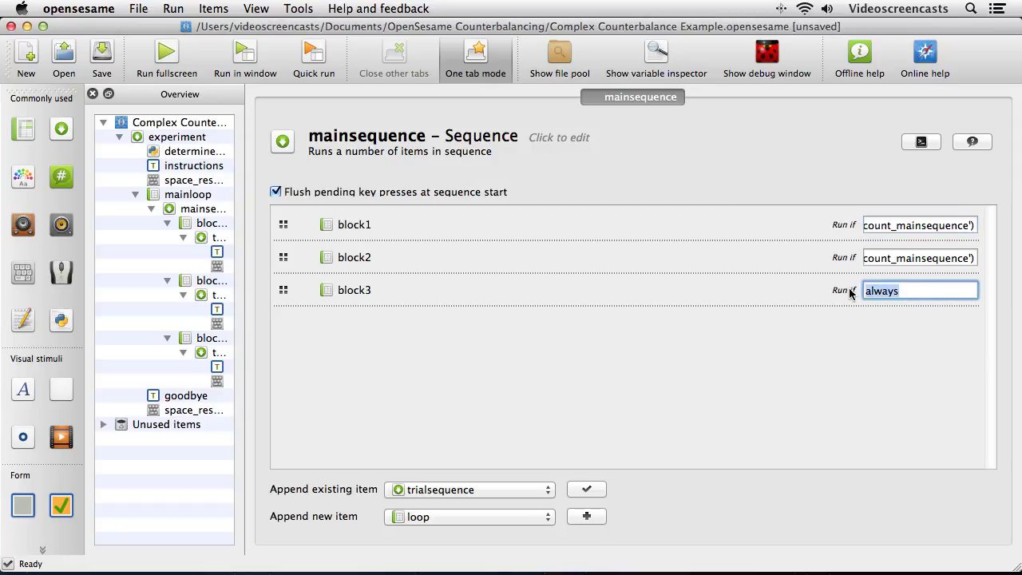
{"action": "right_click", "coordinate": [874, 291]}
{"action": "left_click", "coordinate": [801, 373]}
Check the run-if conditions of block1, block2 and block3 in mainsequence from beginning to end
{"action": "left_click_drag", "start_coordinate": [974, 257], "coordinate": [811, 264]}
{"action": "left_click_drag", "start_coordinate": [890, 226], "coordinate": [823, 225]}
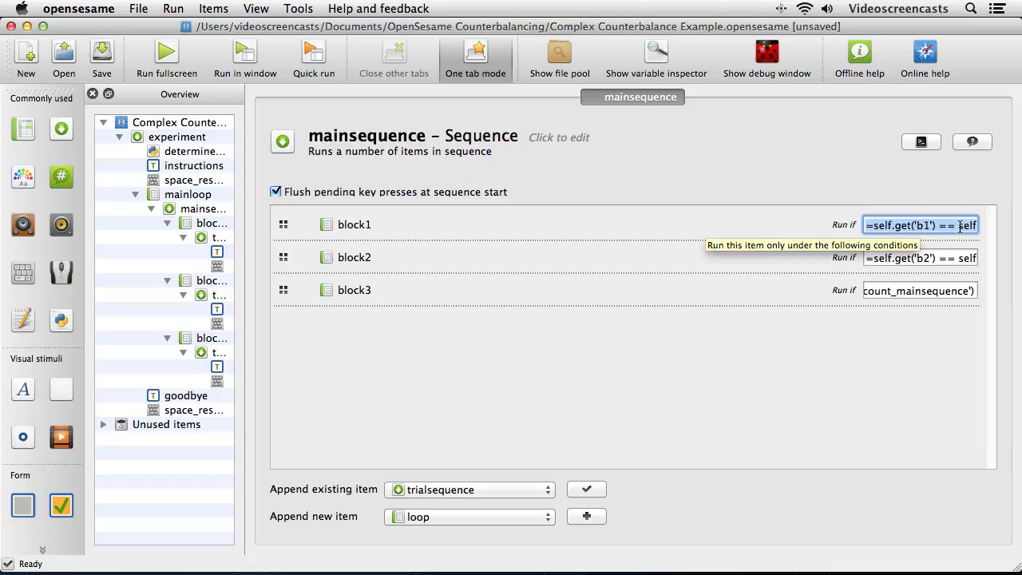
{"action": "key", "text": "super+a"}
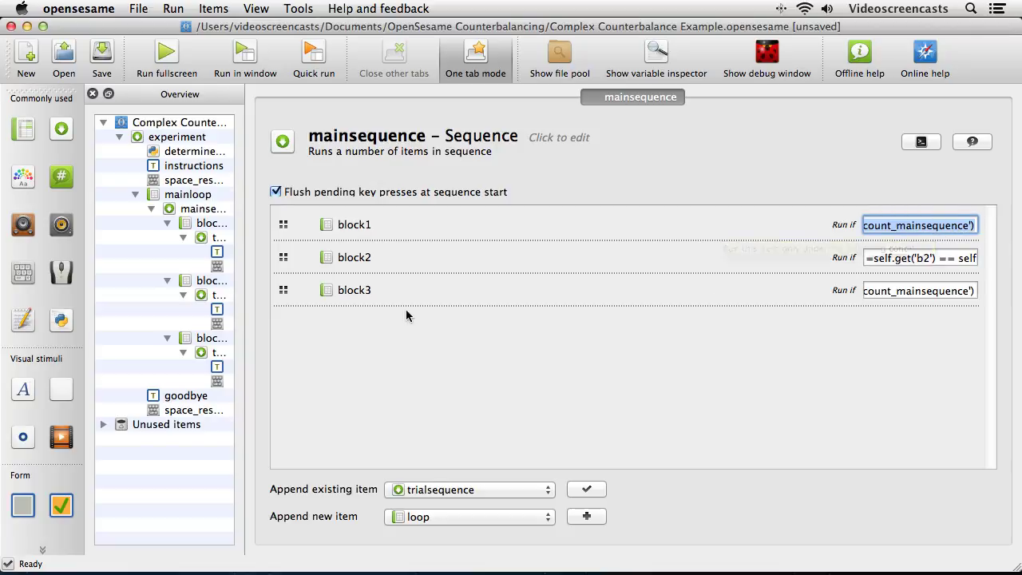
{"action": "left_click", "coordinate": [932, 258]}
{"action": "left_click_drag", "start_coordinate": [932, 258], "coordinate": [1007, 259]}
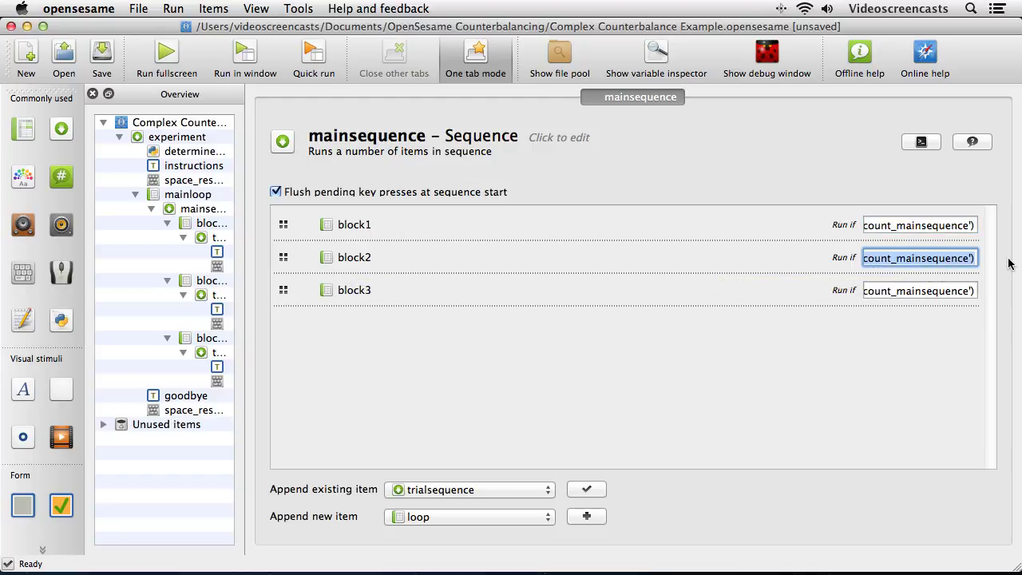
{"action": "left_click", "coordinate": [934, 261]}
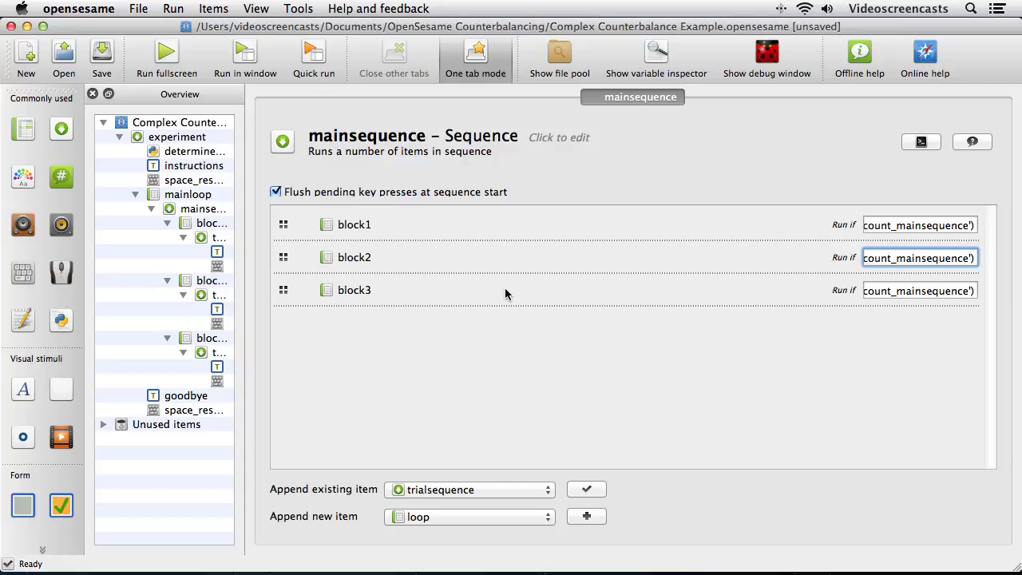
{"action": "left_click_drag", "start_coordinate": [883, 258], "coordinate": [862, 258]}
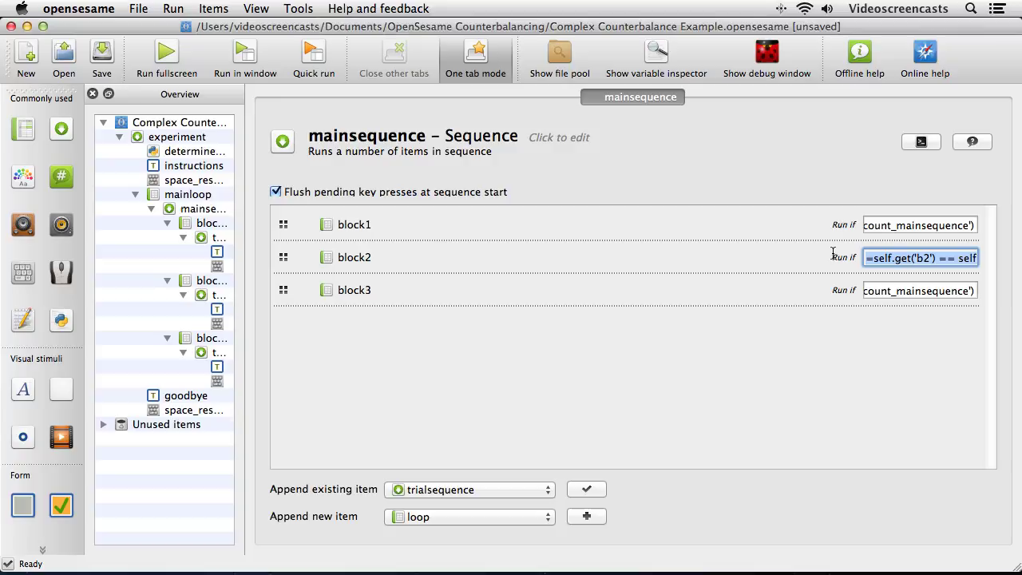
{"action": "left_click", "coordinate": [920, 258]}
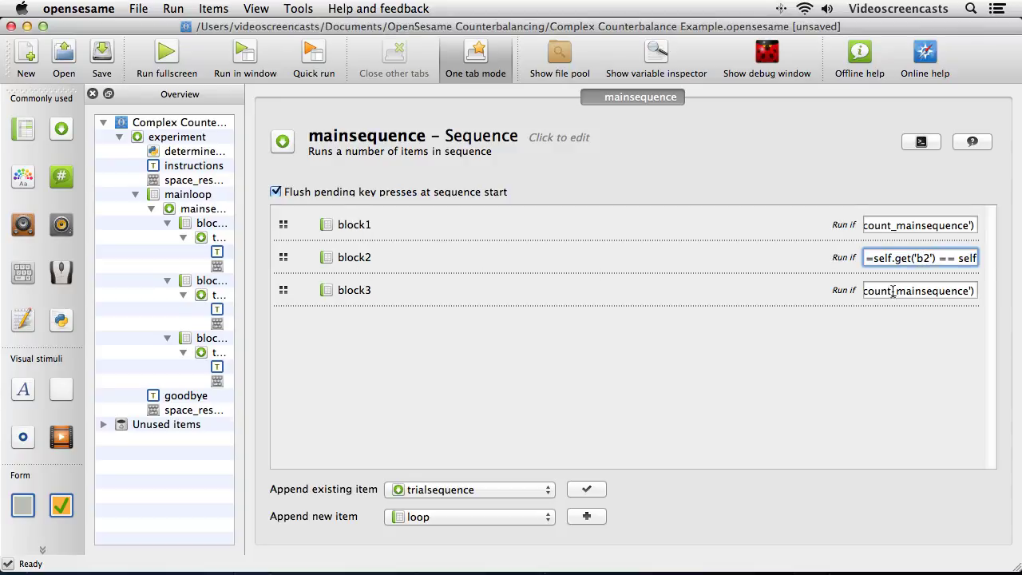
{"action": "left_click_drag", "start_coordinate": [892, 292], "coordinate": [825, 294]}
{"action": "left_click", "coordinate": [924, 291]}
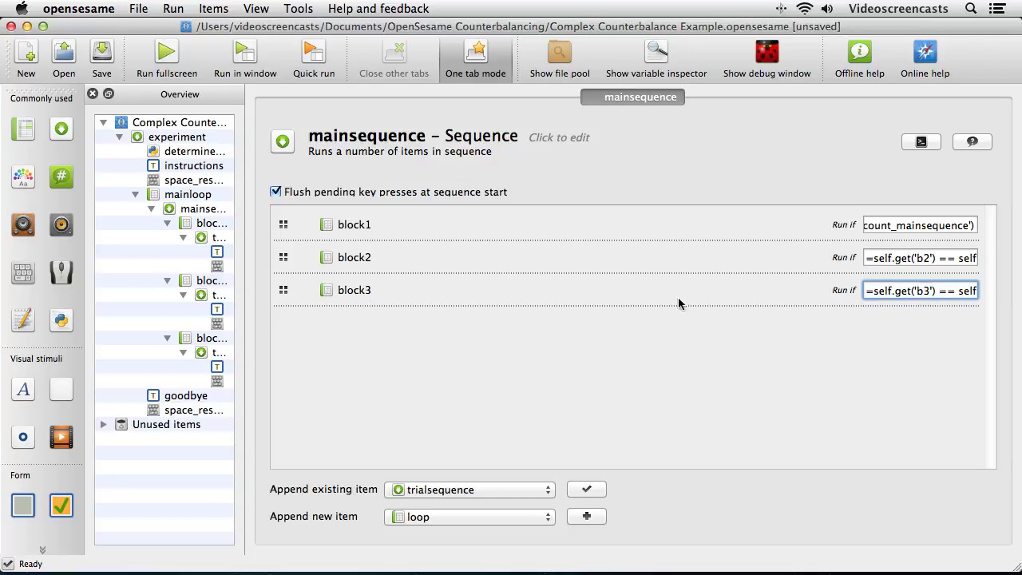
{"action": "mouse_move", "coordinate": [945, 298]}
{"action": "left_mouse_down"}
{"action": "mouse_move", "coordinate": [979, 293]}
{"action": "mouse_move", "coordinate": [937, 293]}
{"action": "left_mouse_up"}
{"action": "left_click", "coordinate": [937, 293]}
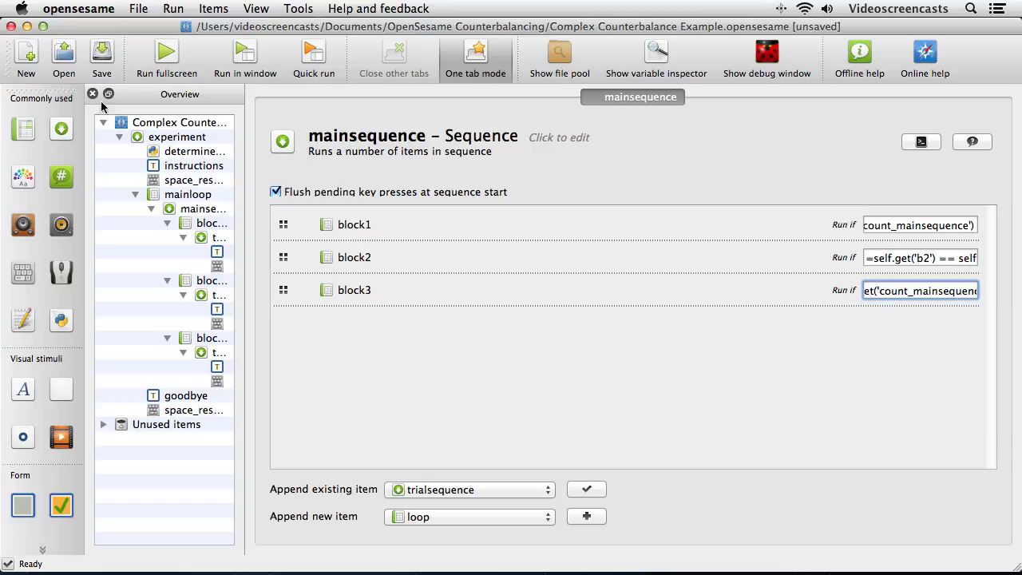
Run the experiment in a window for subject number 1 and save its logfile as subject-1
{"action": "left_click", "coordinate": [243, 55]}
{"action": "left_click", "coordinate": [578, 279]}
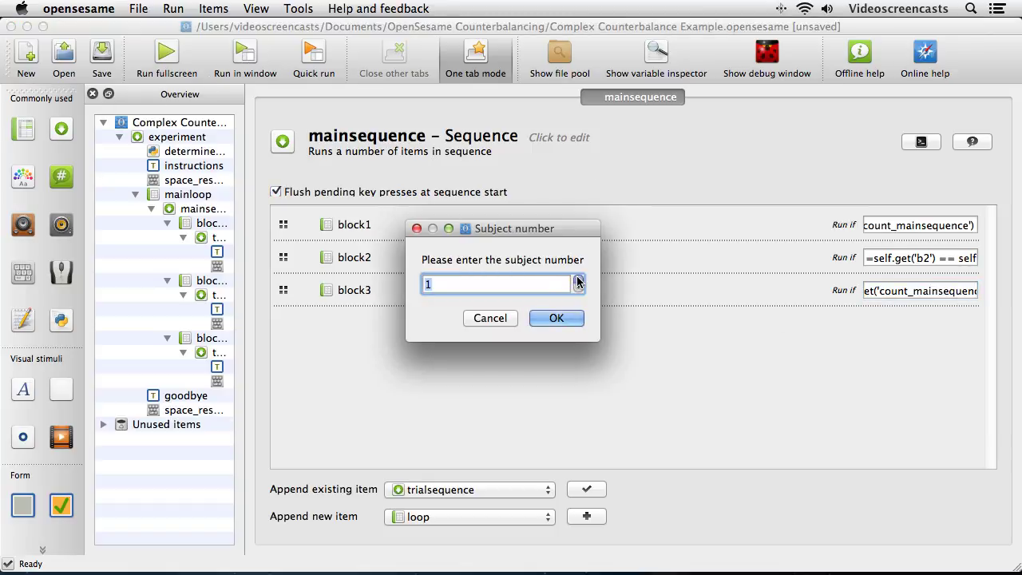
{"action": "left_click", "coordinate": [564, 318]}
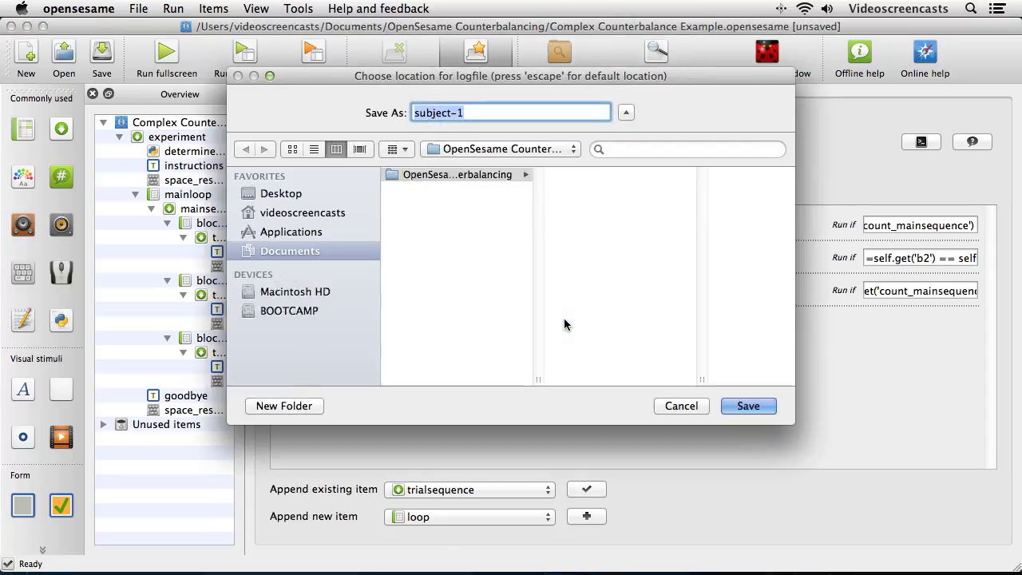
{"action": "left_click", "coordinate": [742, 406]}
{"action": "left_click", "coordinate": [626, 141]}
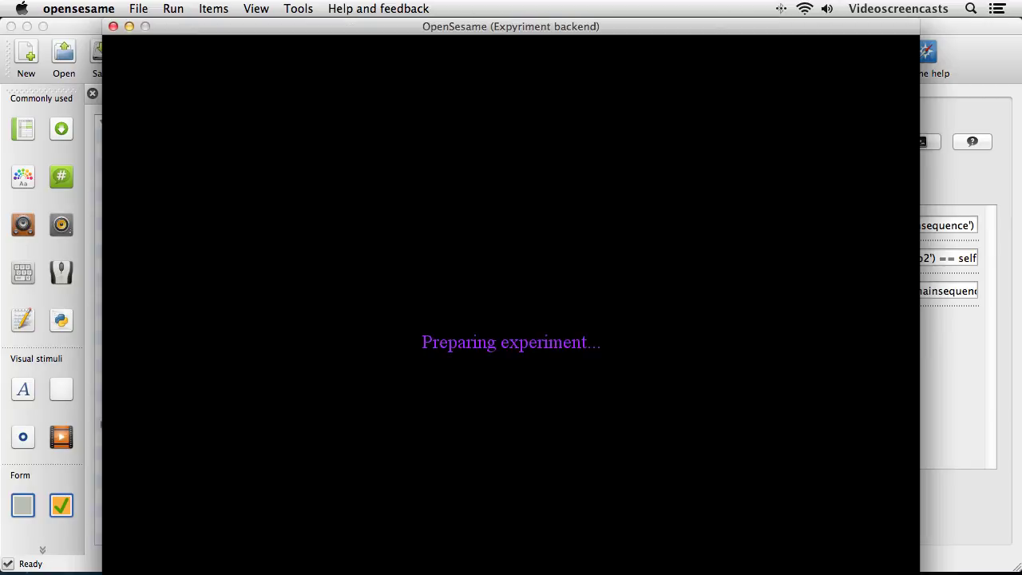
Advance through the blocks and goodbye message of the subject 1 run, and decline copying the logfile to the file pool
{"action": "key", "text": "space"}
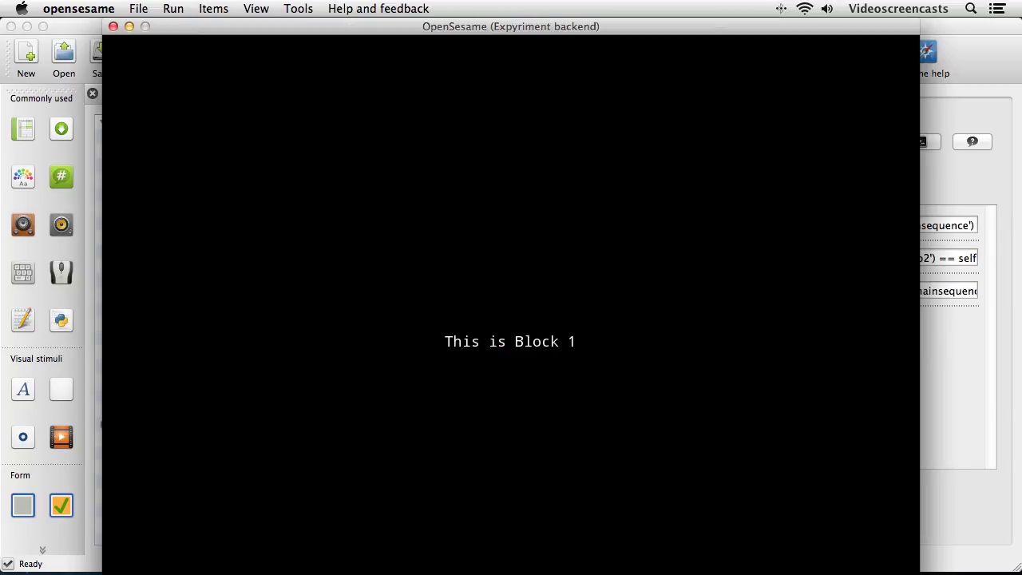
{"action": "key", "text": "space"}
{"action": "key", "text": "space"}
{"action": "key", "text": "space"}
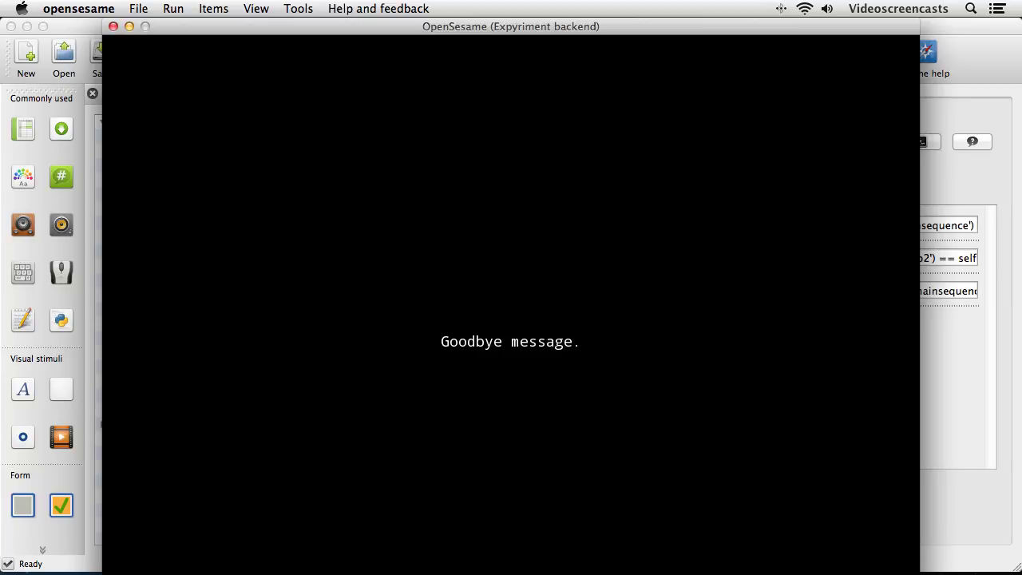
{"action": "key", "text": "space"}
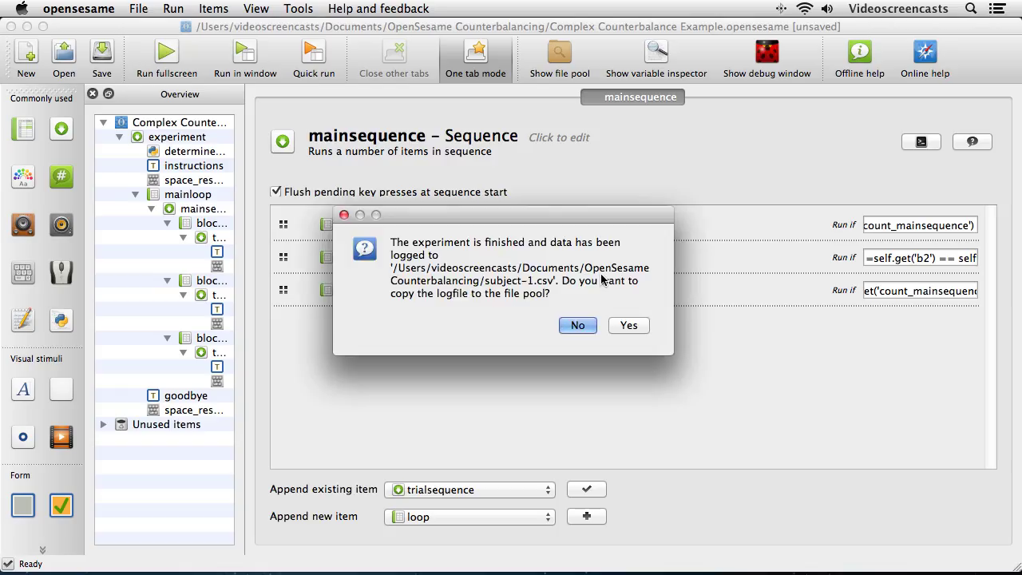
{"action": "left_click", "coordinate": [577, 324]}
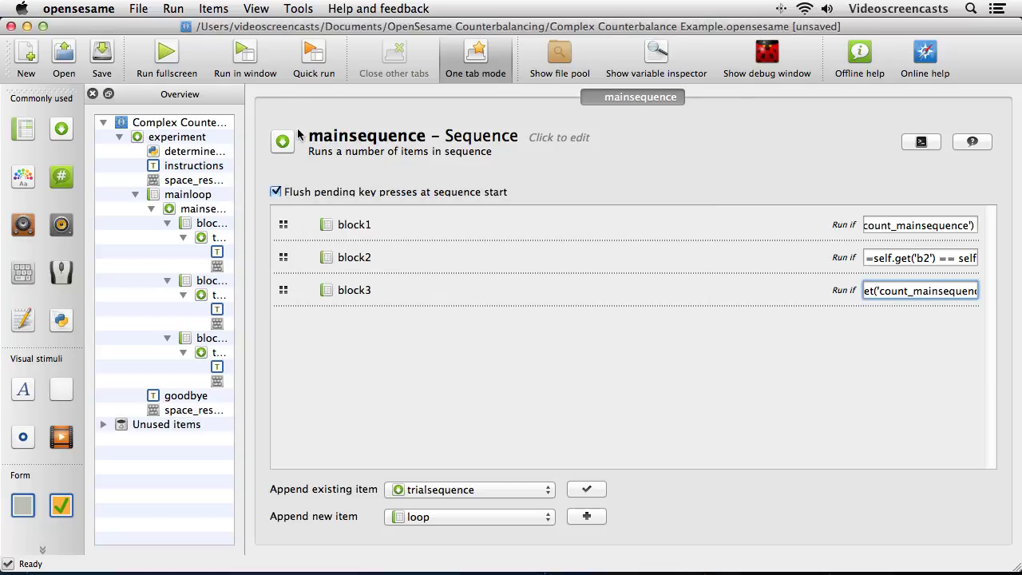
Run the experiment in a window for subject number 2 and save its logfile as subject-2.csv, replacing the existing file
{"action": "left_click", "coordinate": [245, 52]}
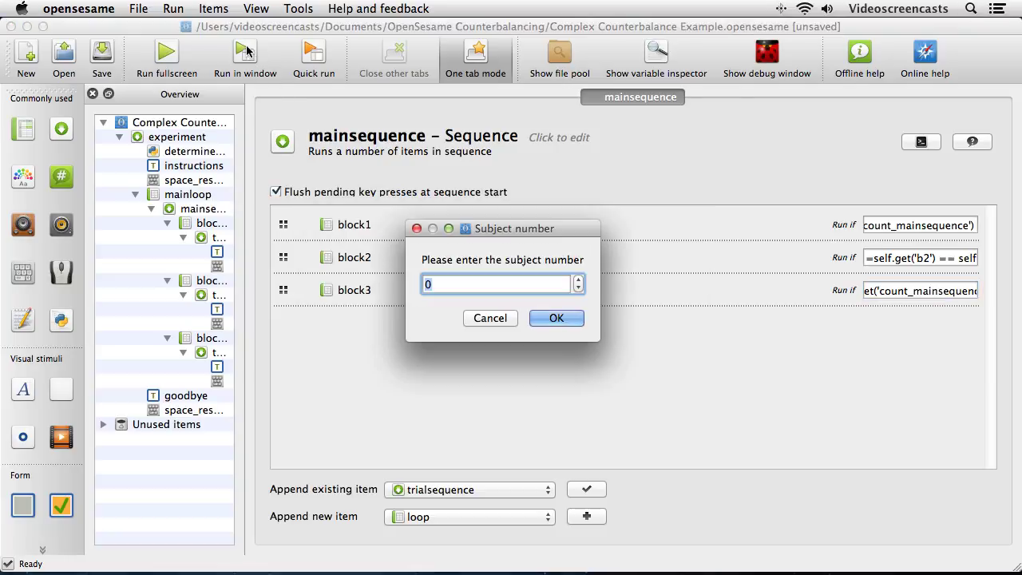
{"action": "left_click", "coordinate": [578, 280]}
{"action": "left_click", "coordinate": [578, 280]}
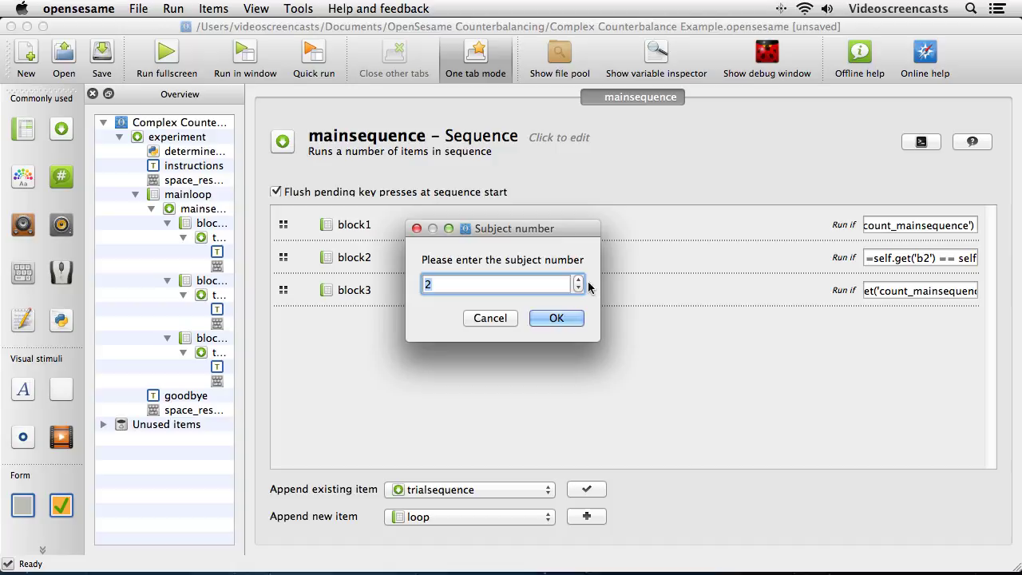
{"action": "left_click", "coordinate": [577, 321]}
{"action": "type", "text": "subject"}
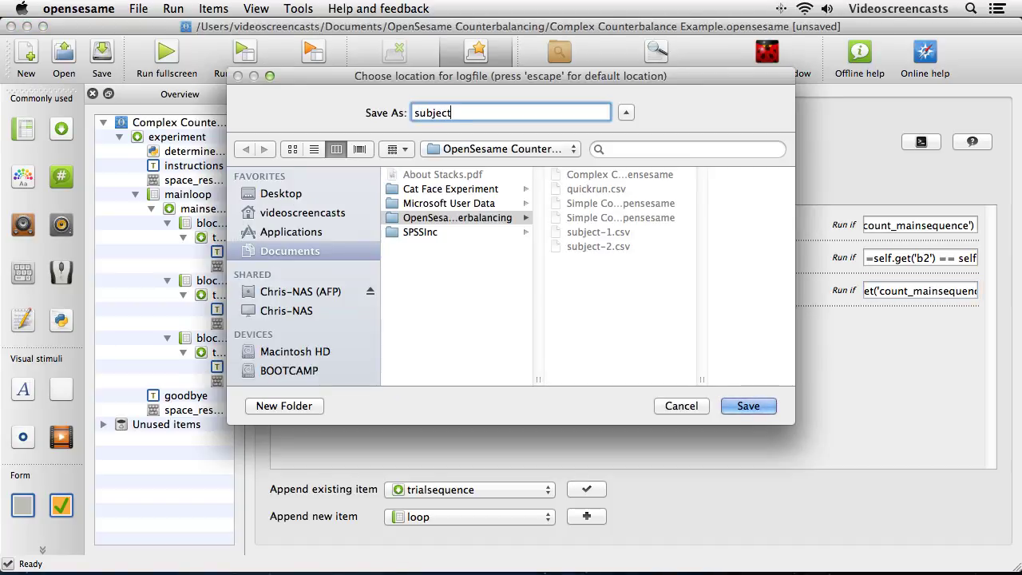
{"action": "type", "text": "-2.csv"}
{"action": "key", "text": "Return"}
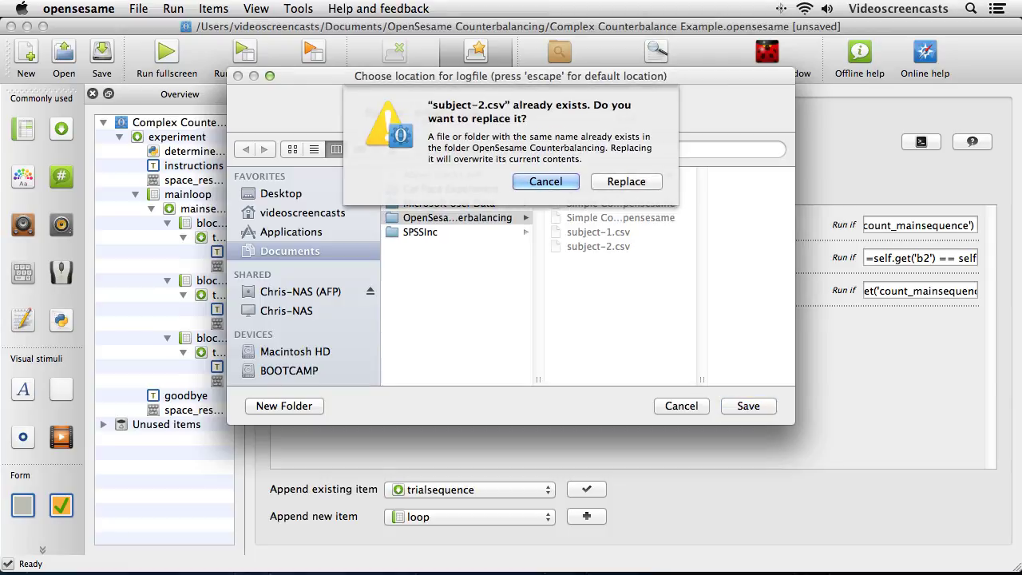
{"action": "key", "text": "Return"}
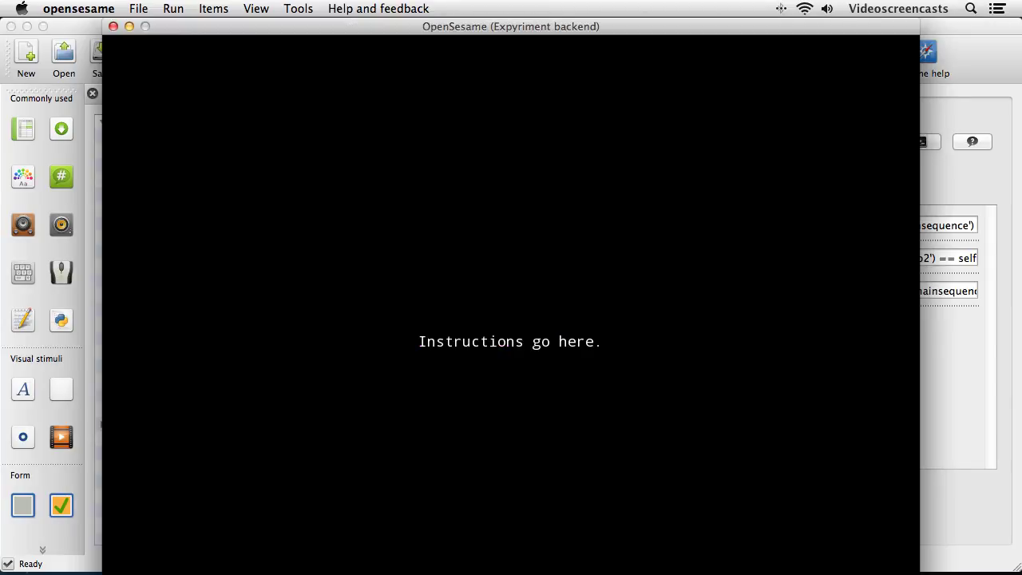
Advance through the instructions, blocks and goodbye message of the subject 2 run, and decline copying the logfile to the file pool
{"action": "key", "text": "space"}
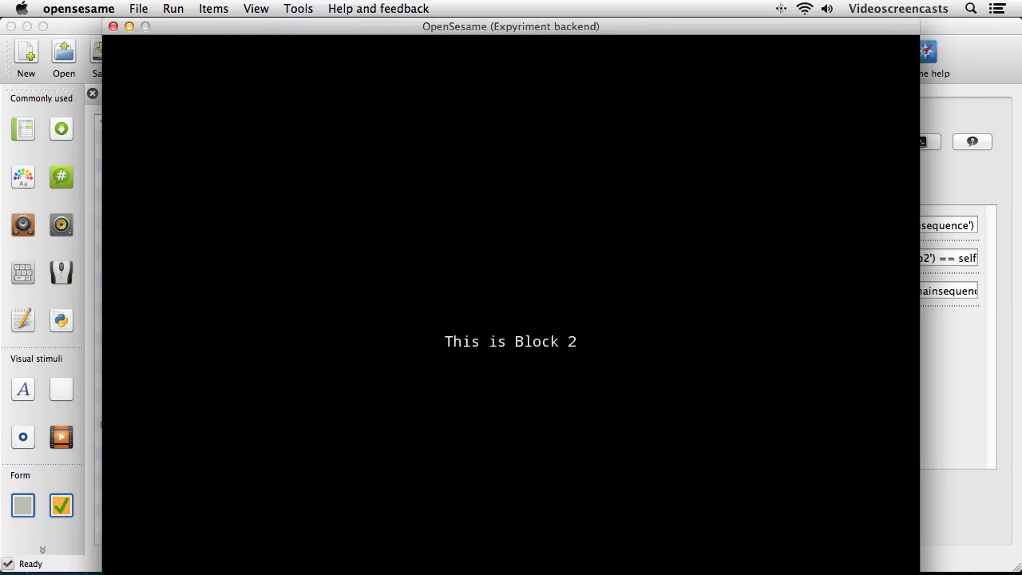
{"action": "key", "text": "space"}
{"action": "key", "text": "space"}
{"action": "key", "text": "space"}
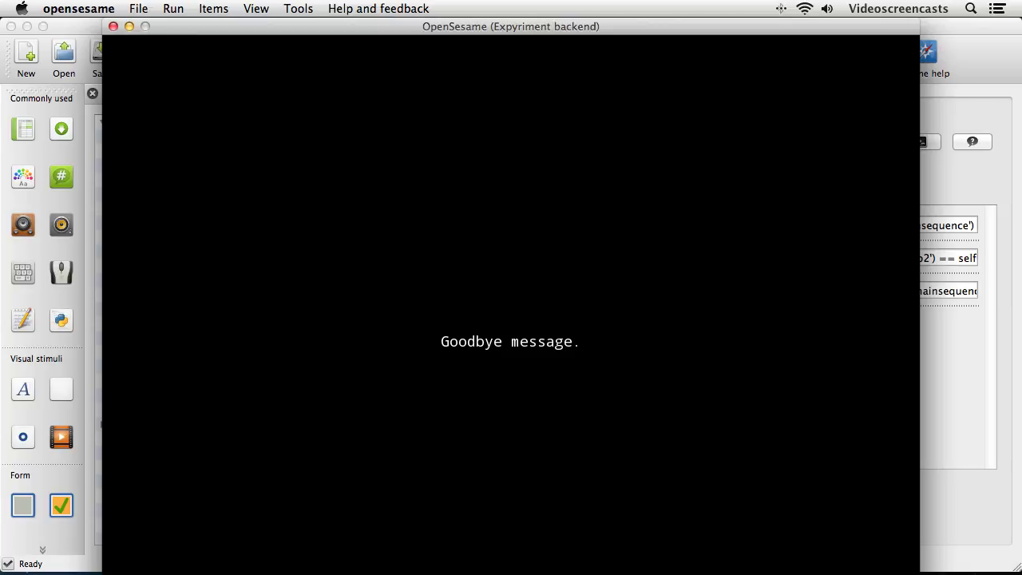
{"action": "key", "text": "space"}
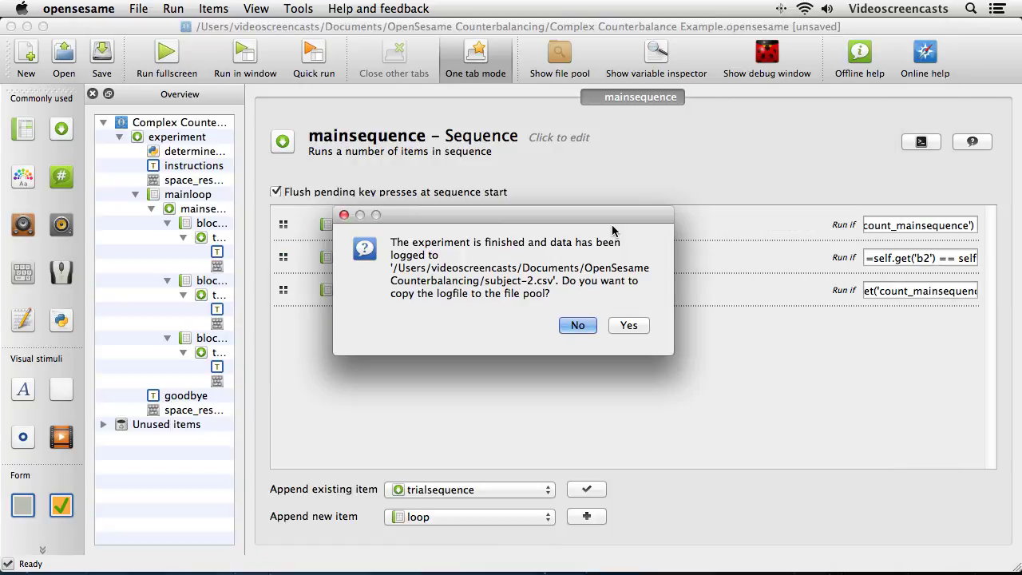
{"action": "left_click", "coordinate": [578, 325]}
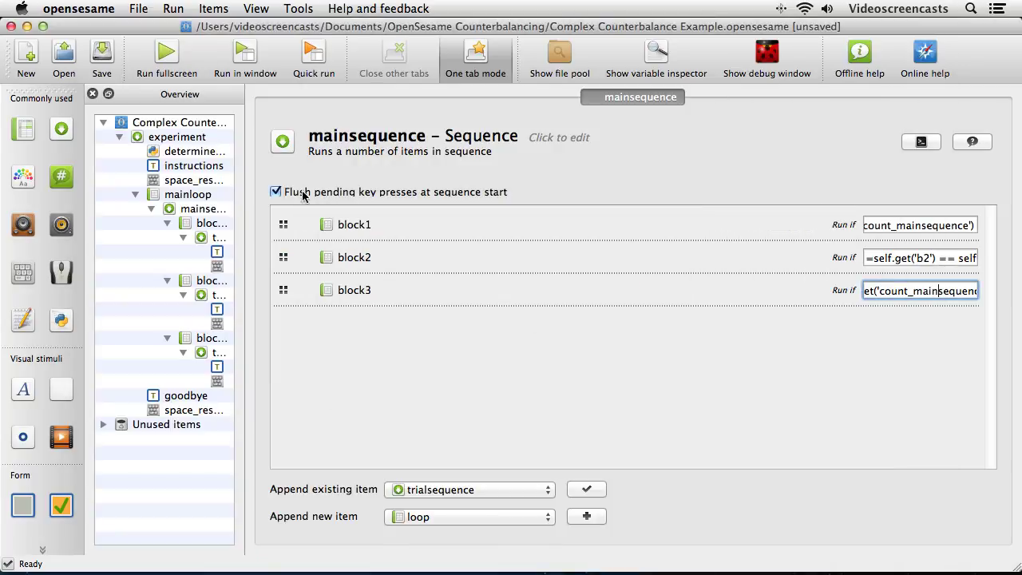
Run the experiment in a window for subject number 3 and save its logfile as subject-3.csv
{"action": "left_click", "coordinate": [253, 62]}
{"action": "type", "text": "3"}
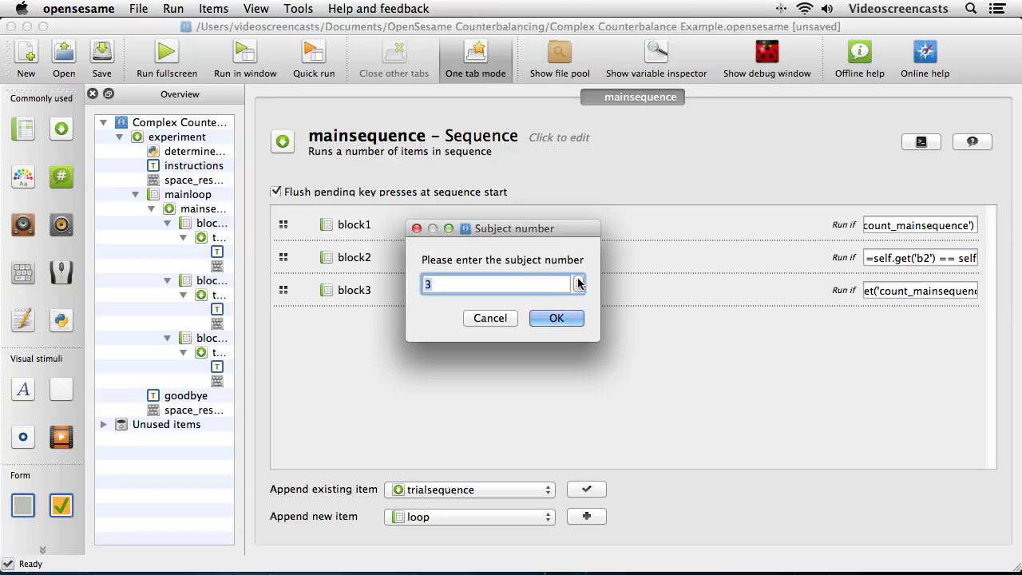
{"action": "left_click", "coordinate": [573, 321]}
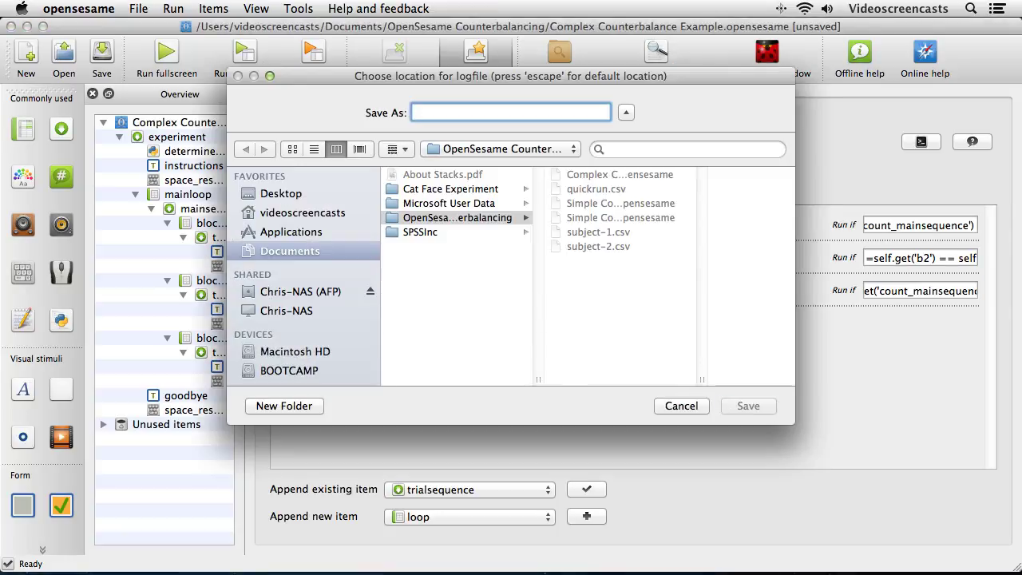
{"action": "type", "text": "subject-3"}
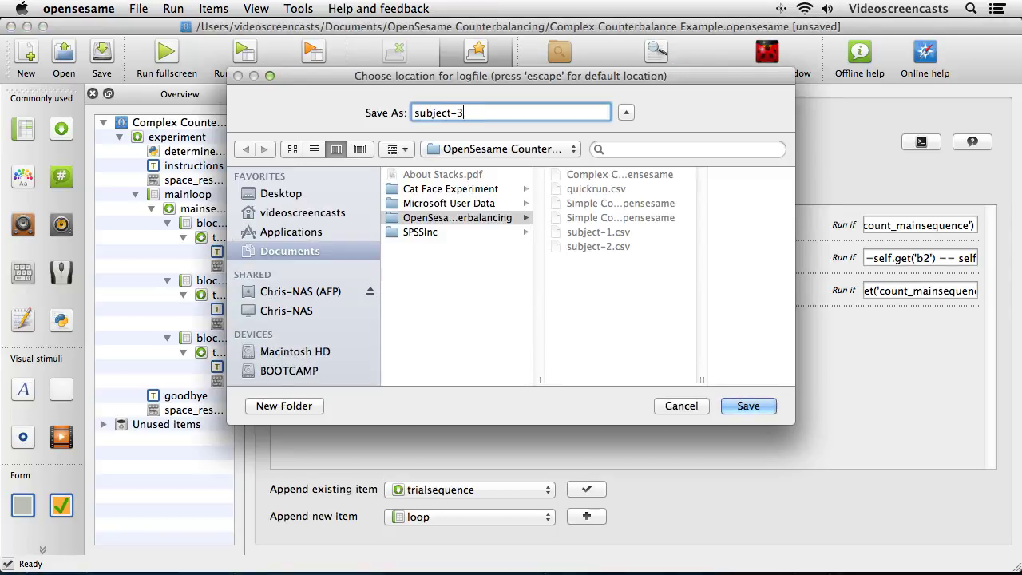
{"action": "type", "text": ".csv"}
{"action": "key", "text": "Return"}
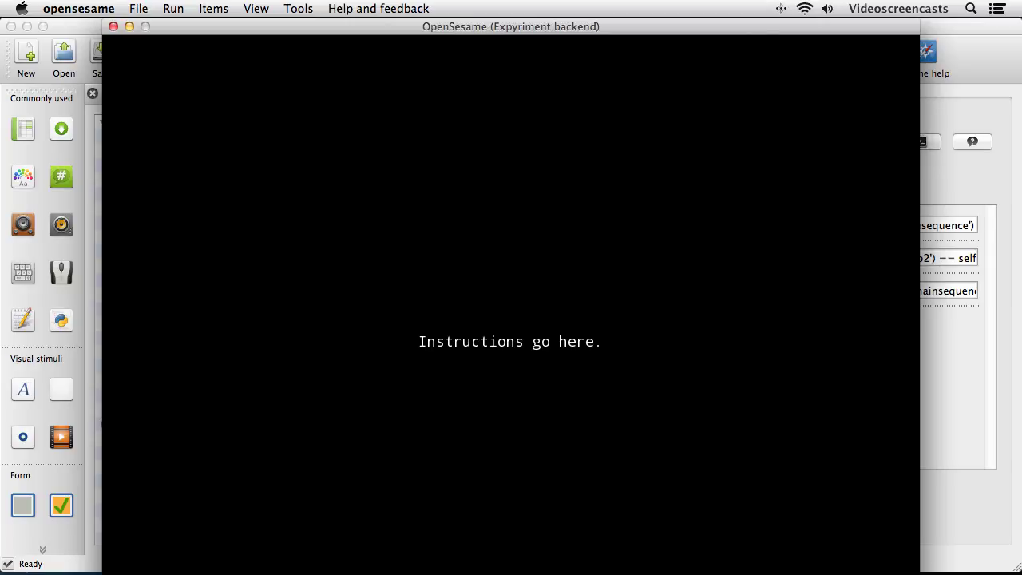
Advance through the subject 3 run to its end and decline copying the logfile to the file pool
{"action": "key", "text": "space"}
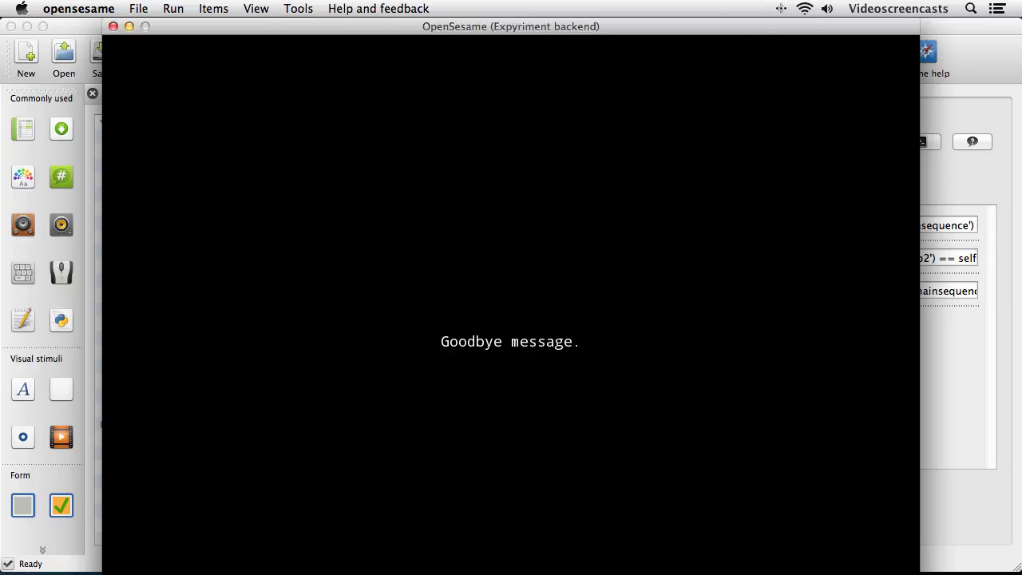
{"action": "key", "text": "space"}
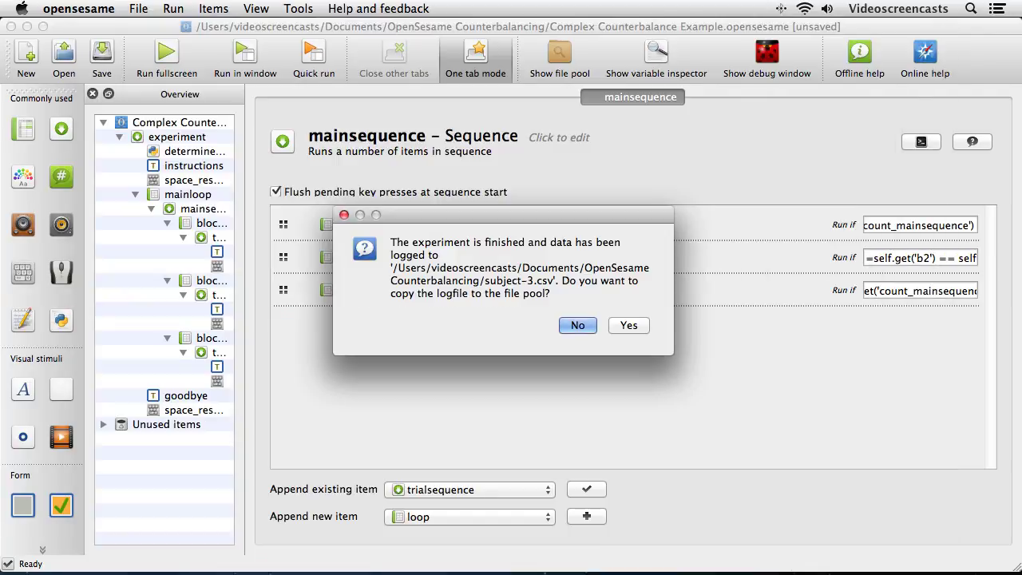
{"action": "left_click", "coordinate": [577, 326]}
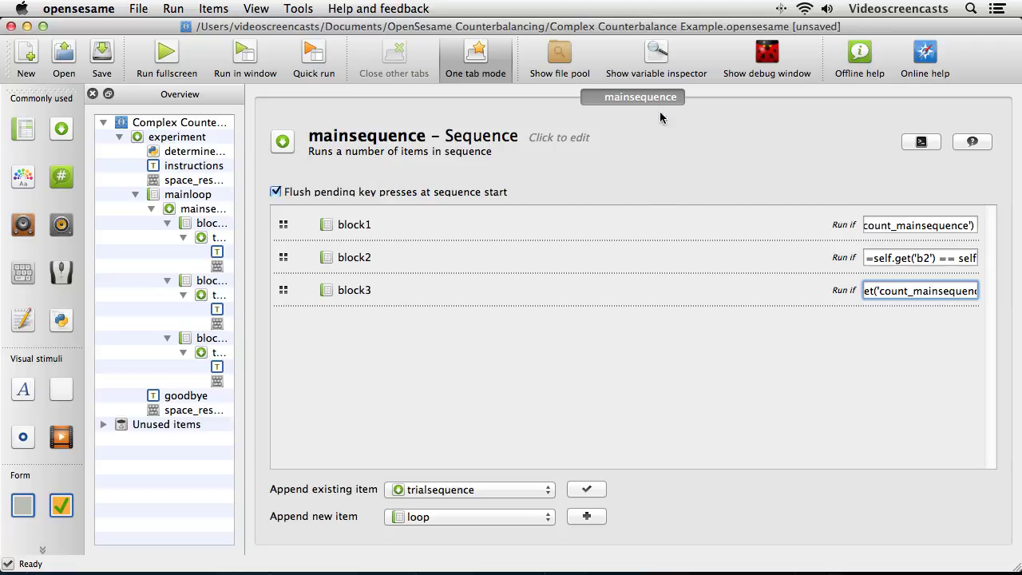
Look up count_mainsequence in the variable inspector and open the determine_block_order inline script for review
{"action": "left_click", "coordinate": [652, 61]}
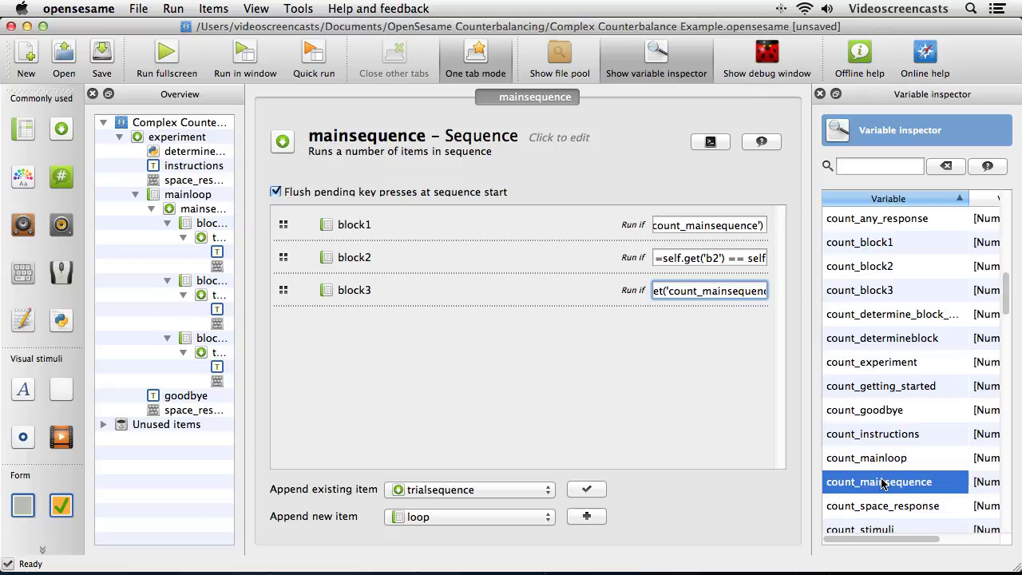
{"action": "left_click", "coordinate": [170, 154]}
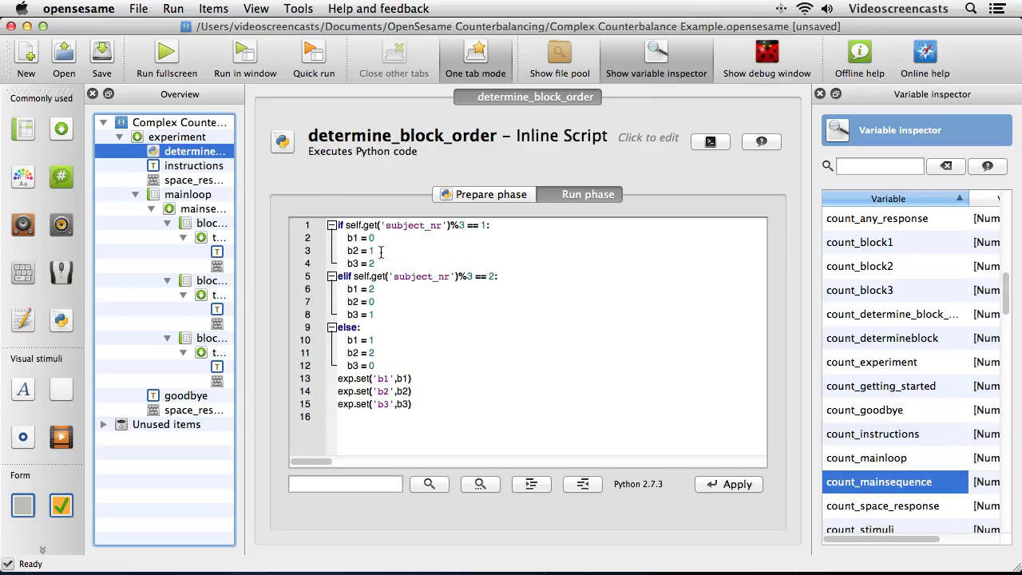